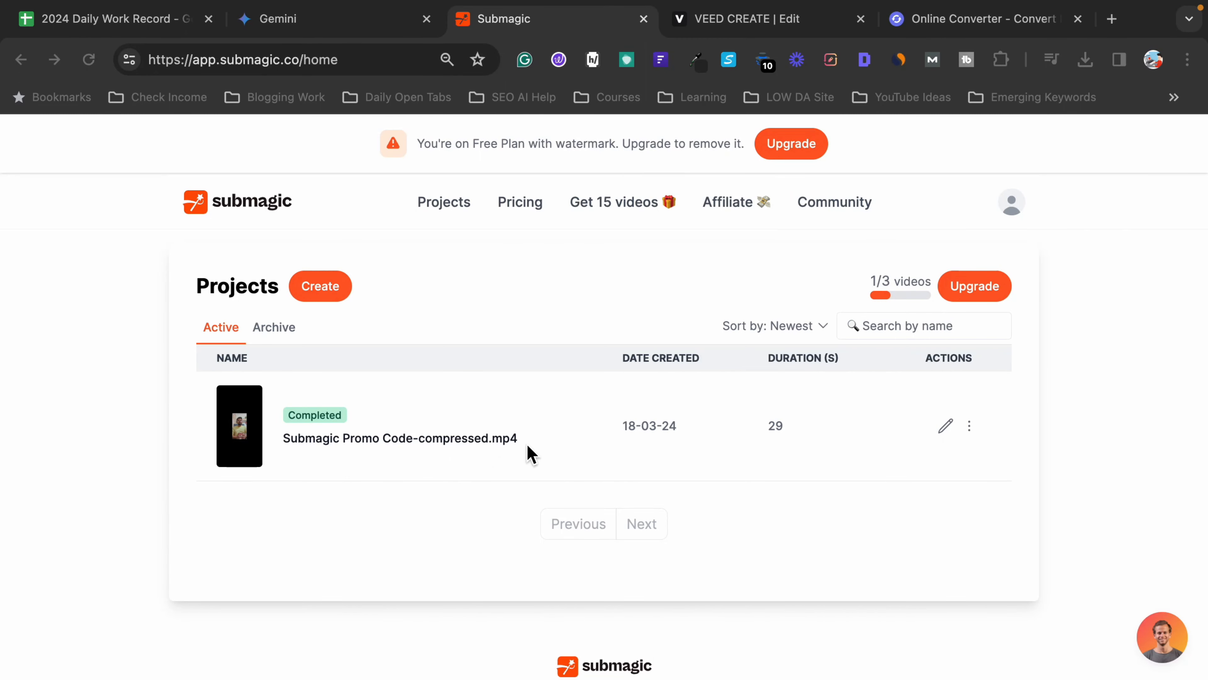
Create a new project and upload submagic-coupon.mp4 from the Downloads folder.
{"action": "left_click", "coordinate": [322, 292]}
{"action": "left_click", "coordinate": [320, 287]}
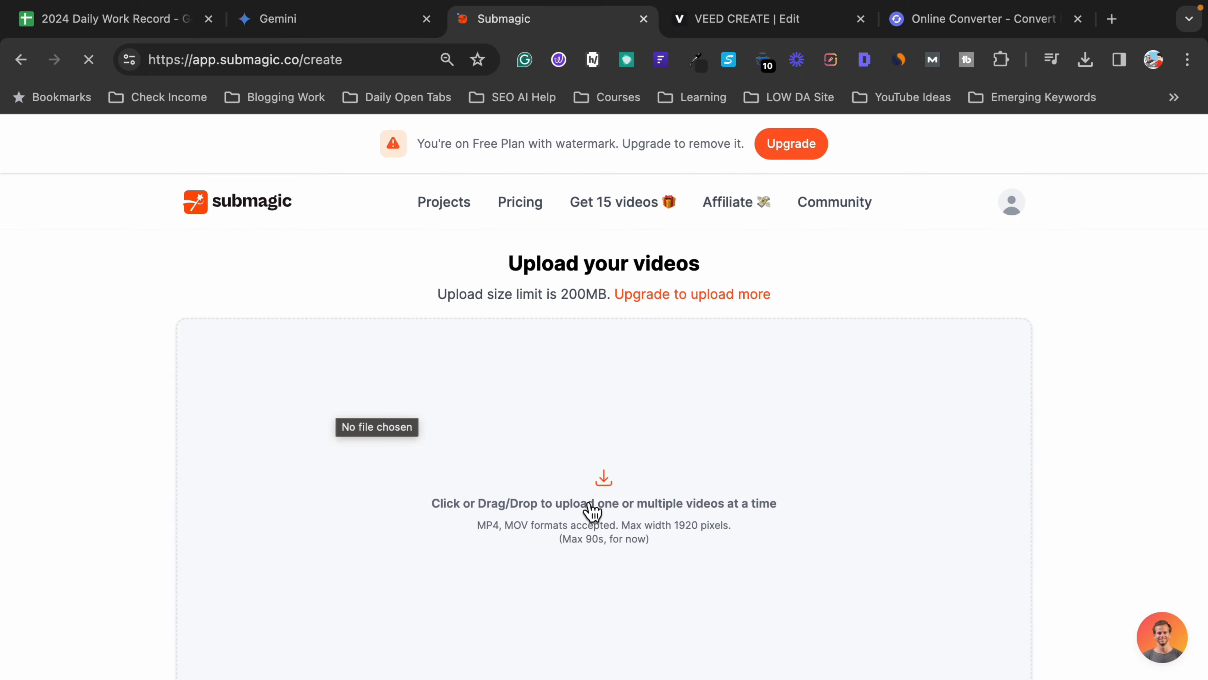
{"action": "left_click", "coordinate": [613, 483]}
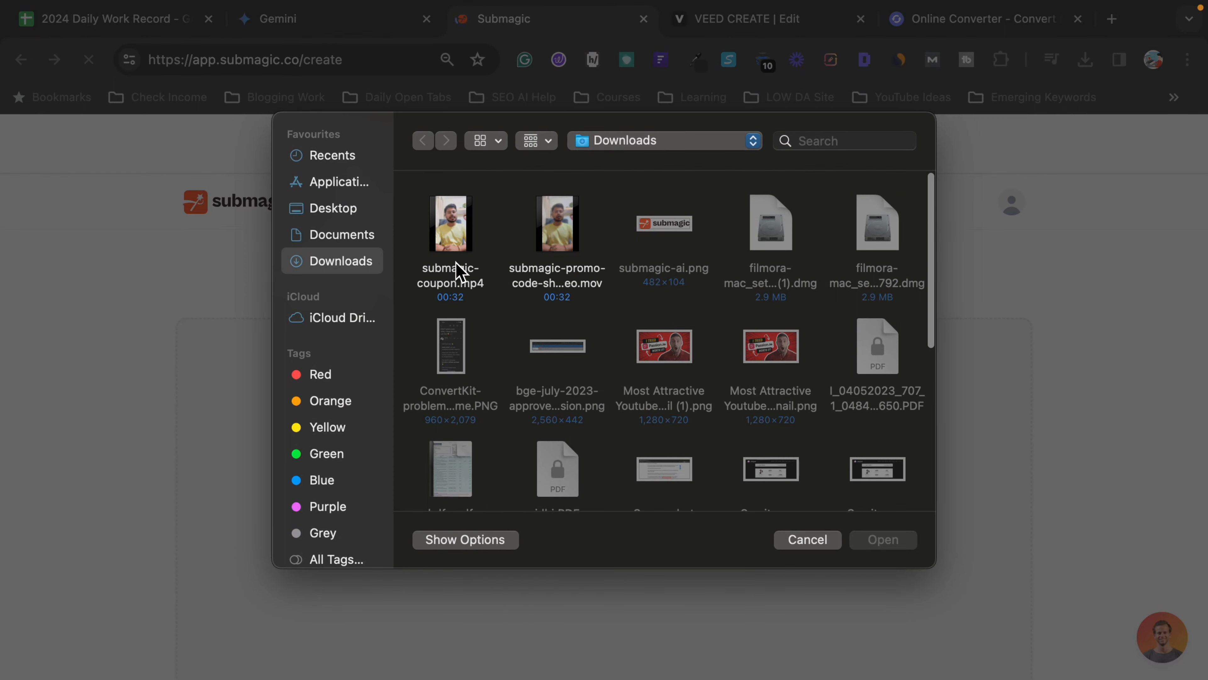
{"action": "left_click", "coordinate": [461, 286]}
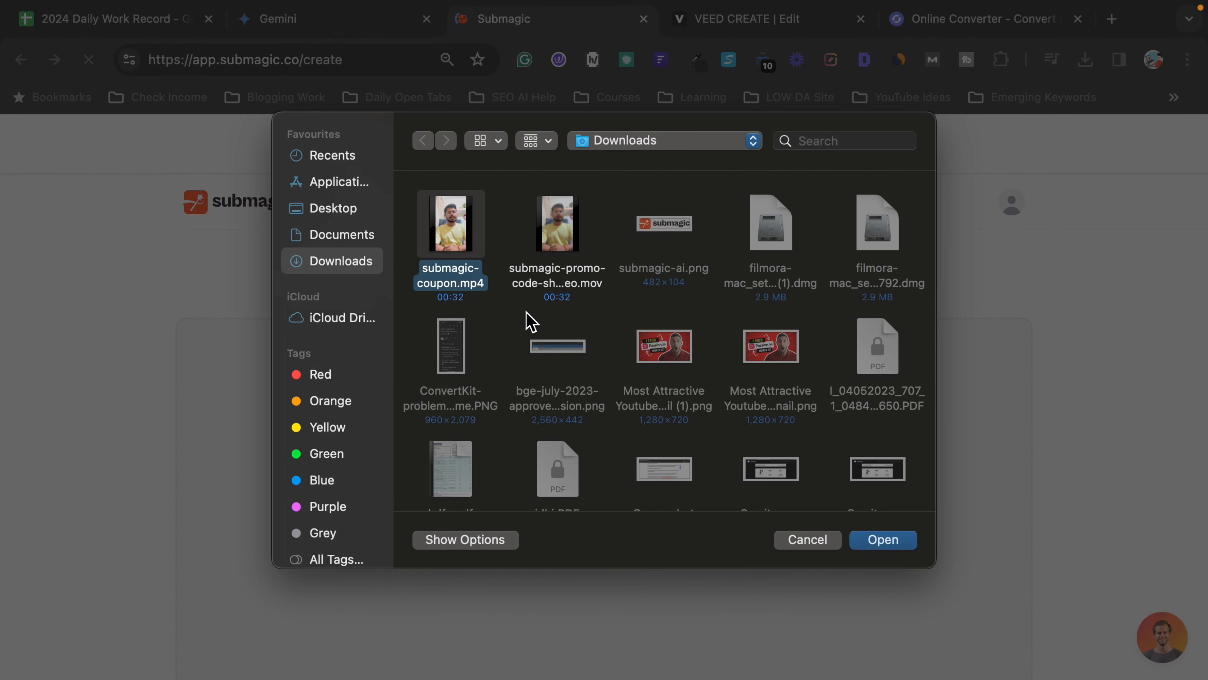
{"action": "left_click", "coordinate": [881, 543]}
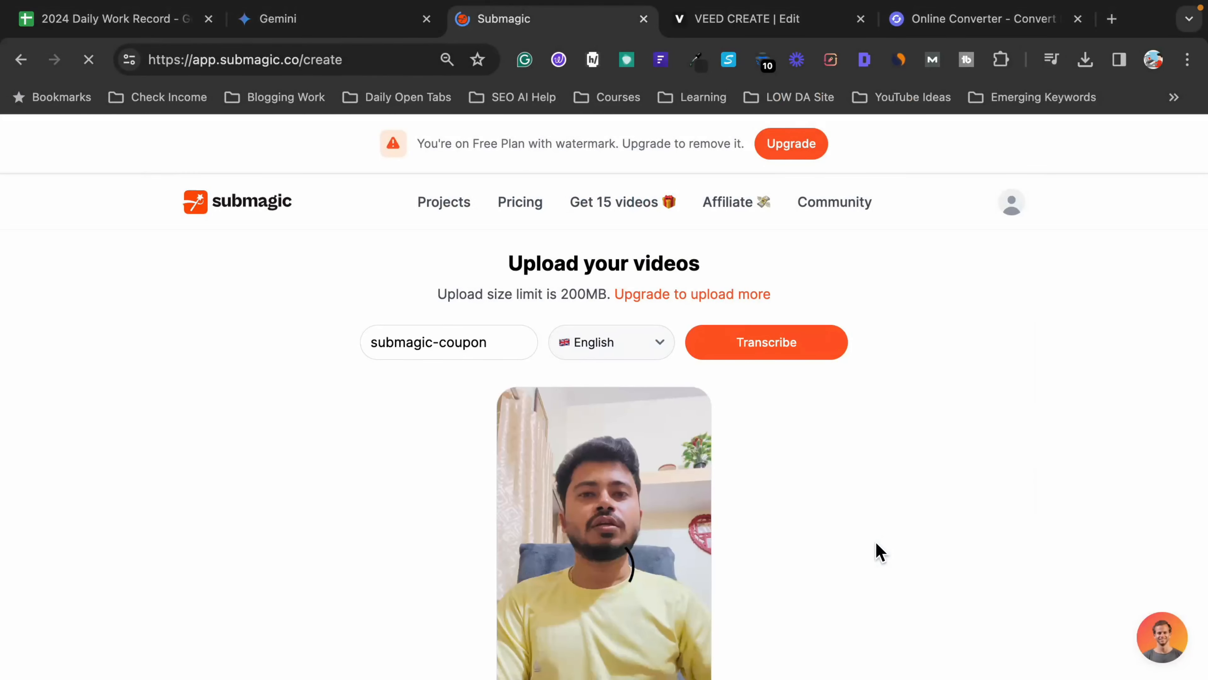
Review the video's name and the list of available transcription languages.
{"action": "scroll", "coordinate": [821, 524], "scroll_direction": "down", "scroll_amount": 3}
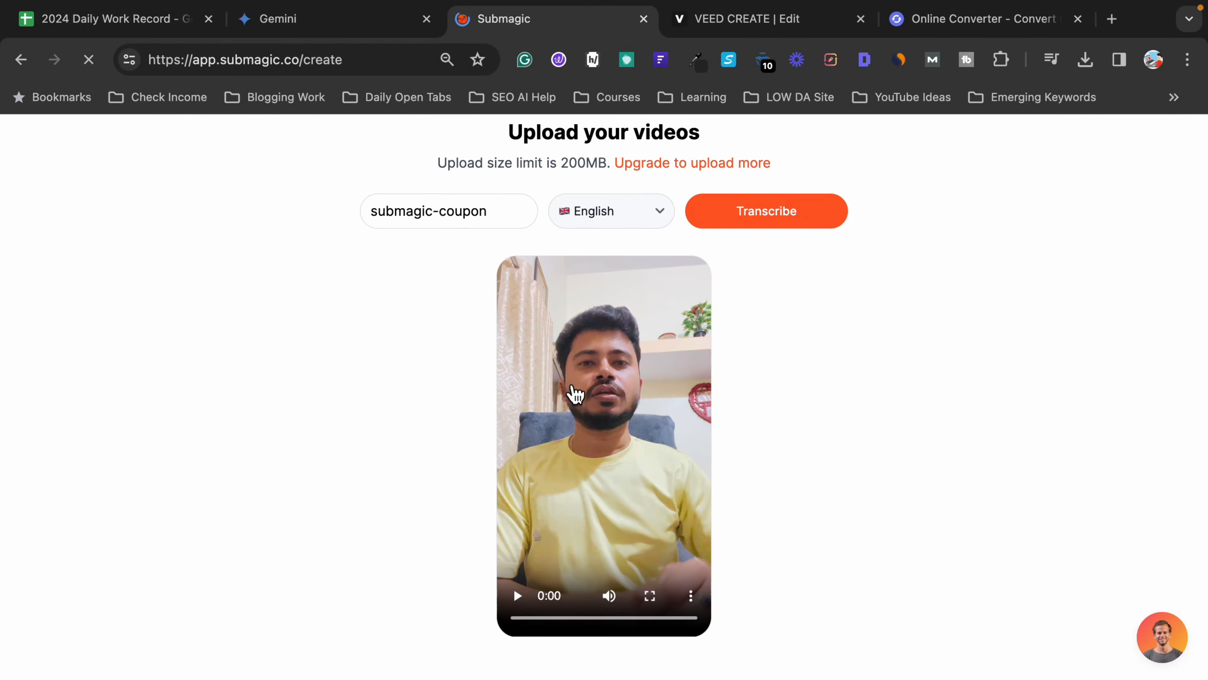
{"action": "left_click", "coordinate": [477, 217]}
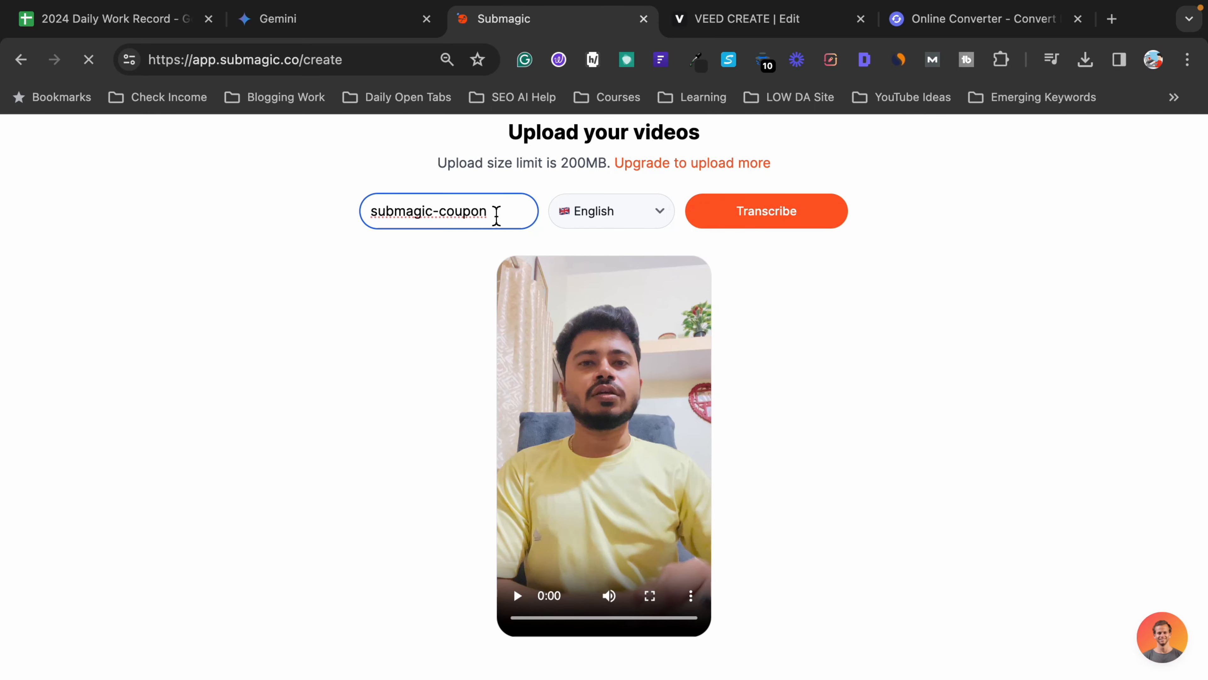
{"action": "left_click_drag", "start_coordinate": [496, 216], "coordinate": [273, 218]}
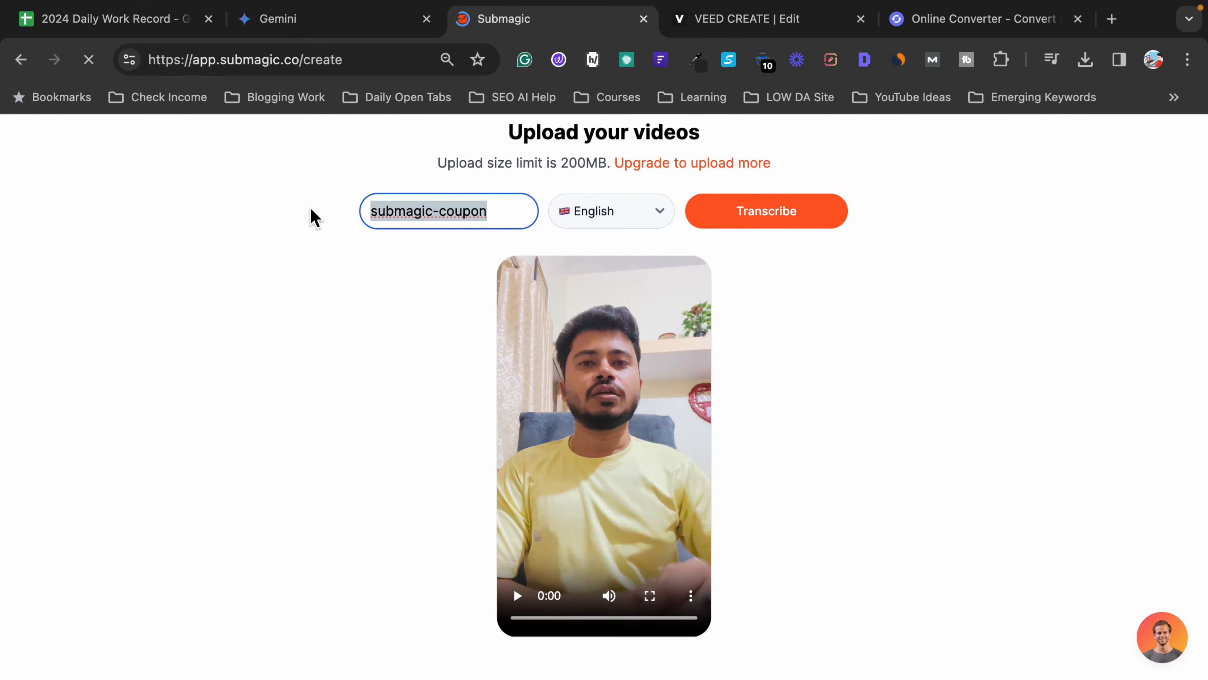
{"action": "left_click", "coordinate": [647, 220]}
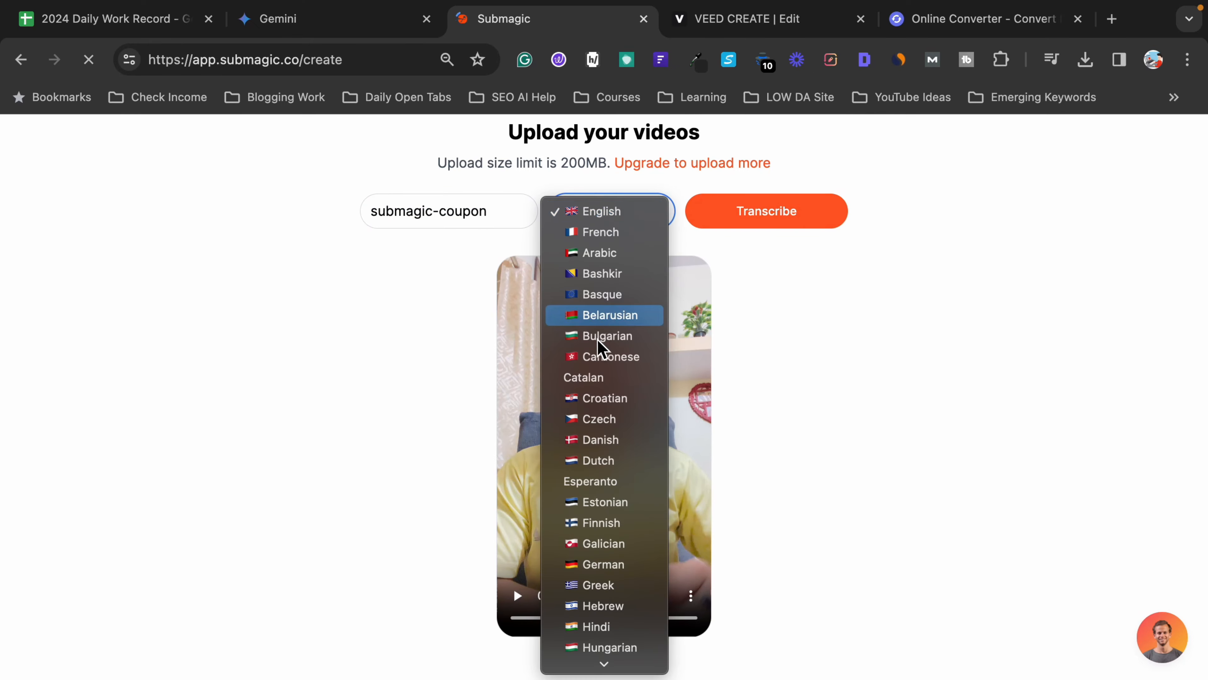
{"action": "scroll", "coordinate": [598, 397], "scroll_direction": "down", "scroll_amount": 10}
{"action": "scroll", "coordinate": [599, 397], "scroll_direction": "up", "scroll_amount": 9}
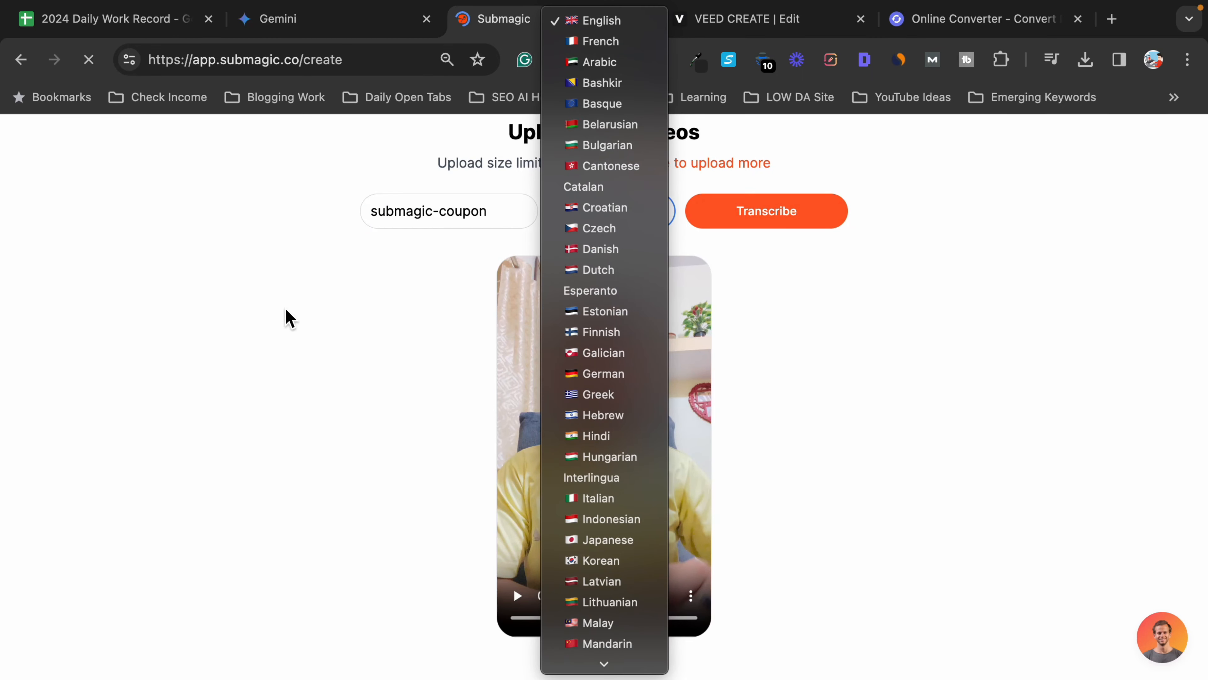
{"action": "left_click", "coordinate": [286, 322]}
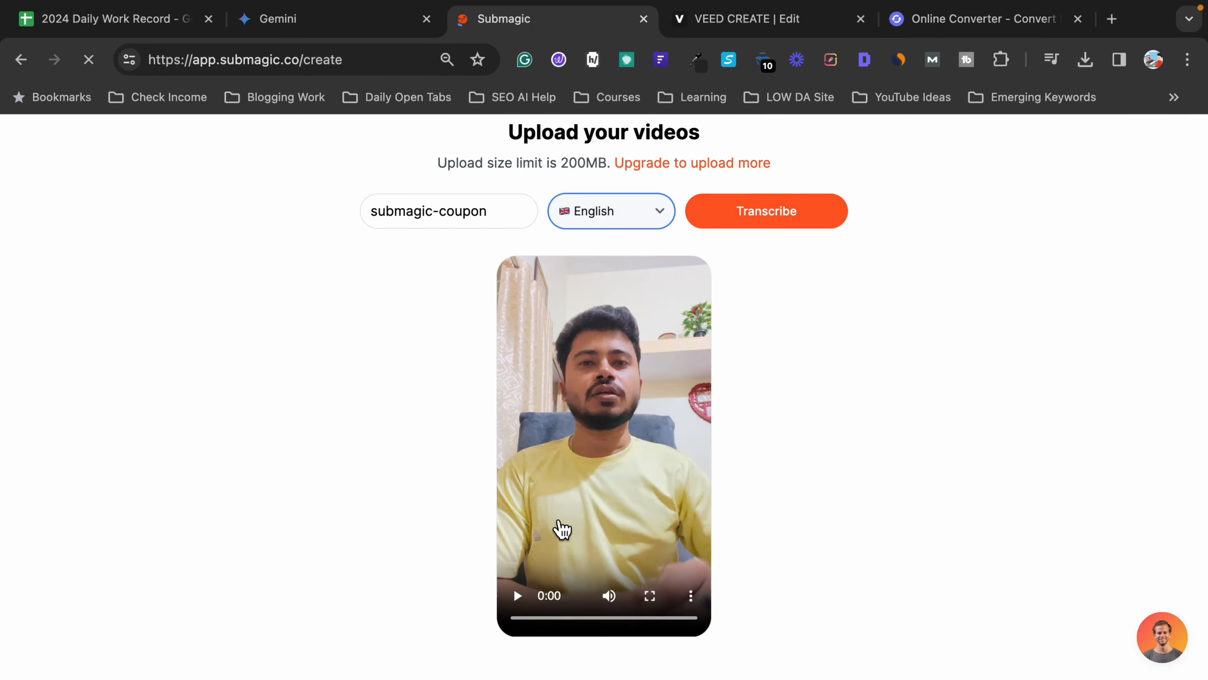
Transcribe the uploaded submagic-coupon video with English as the language.
{"action": "scroll", "coordinate": [796, 485], "scroll_direction": "down", "scroll_amount": 3}
{"action": "scroll", "coordinate": [796, 486], "scroll_direction": "up", "scroll_amount": 6}
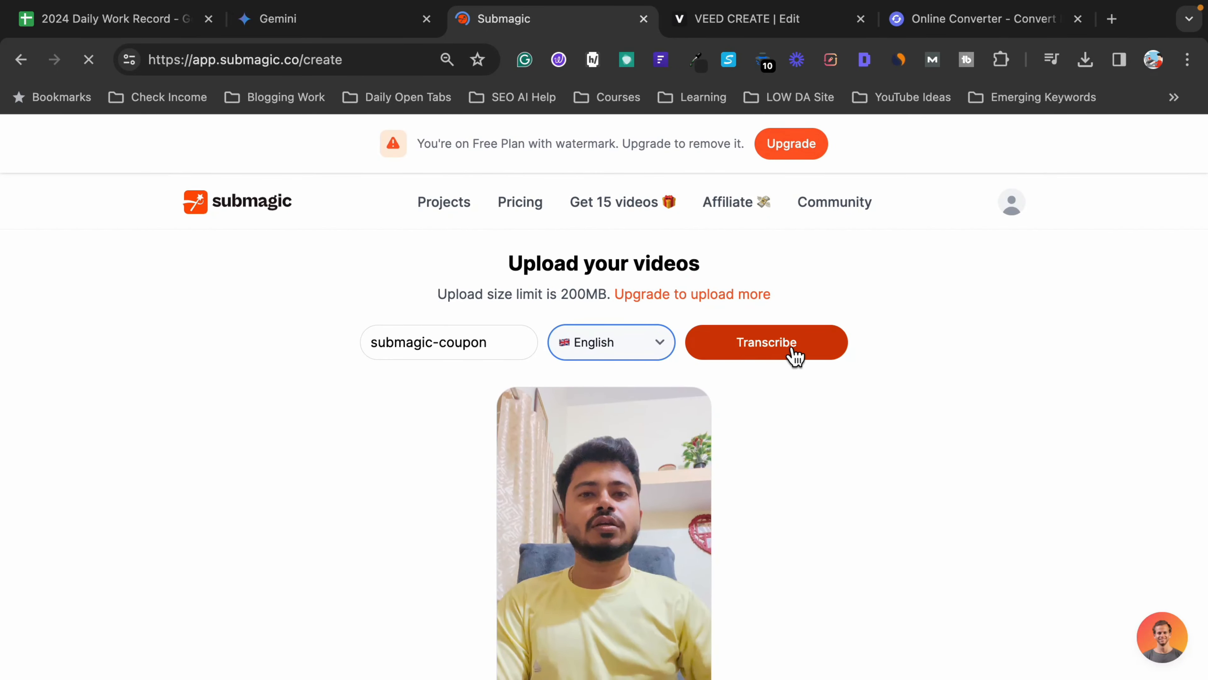
{"action": "left_click", "coordinate": [782, 354]}
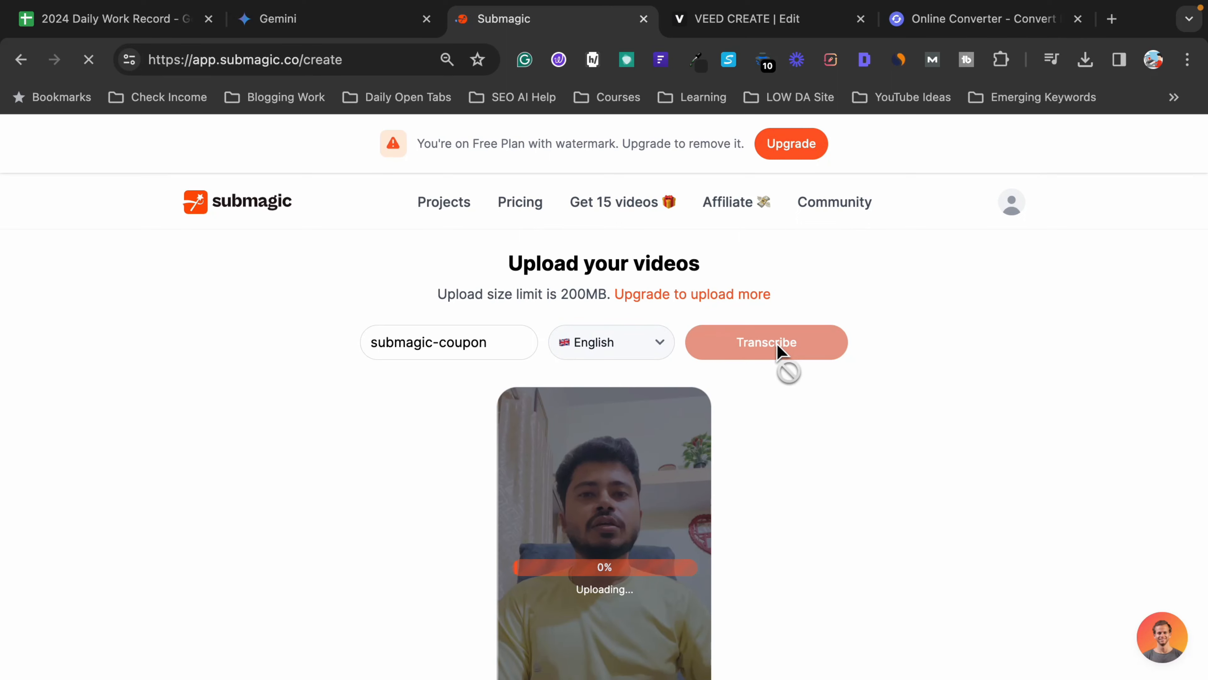
{"action": "scroll", "coordinate": [685, 523], "scroll_direction": "down", "scroll_amount": 3}
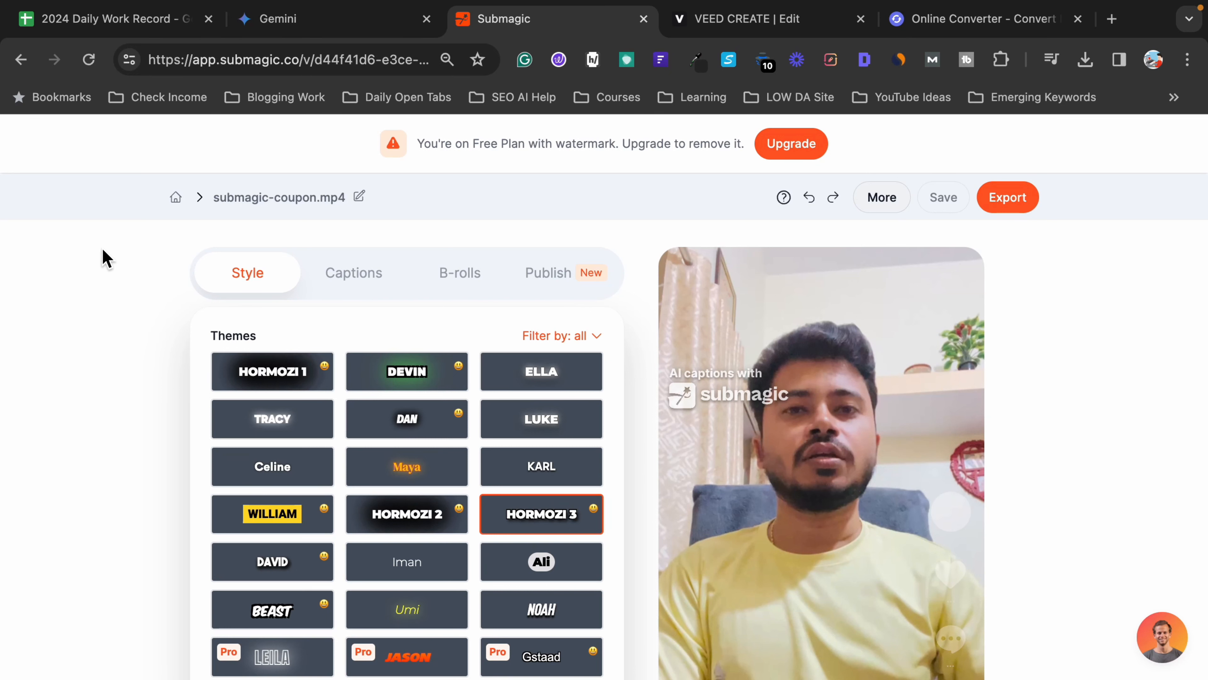
Play the first seconds of the captioned video preview and pause it.
{"action": "scroll", "coordinate": [904, 504], "scroll_direction": "down", "scroll_amount": 3}
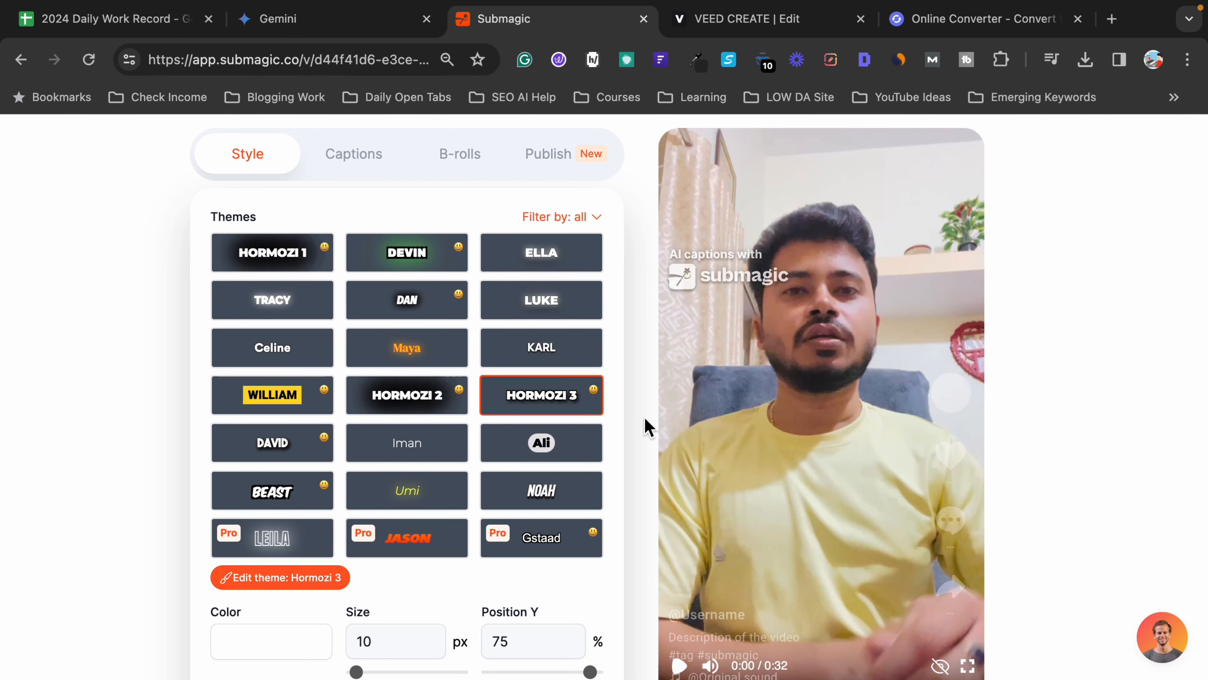
{"action": "scroll", "coordinate": [743, 475], "scroll_direction": "down", "scroll_amount": 2}
{"action": "left_click", "coordinate": [680, 577]}
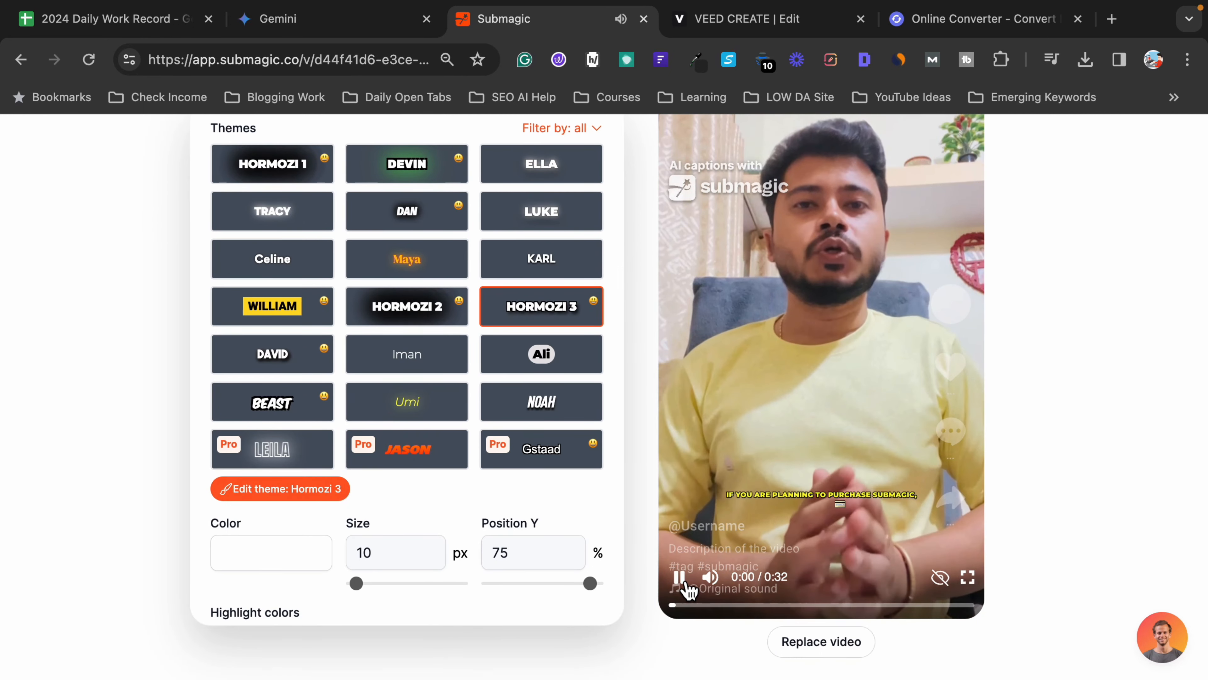
{"action": "left_click", "coordinate": [811, 524]}
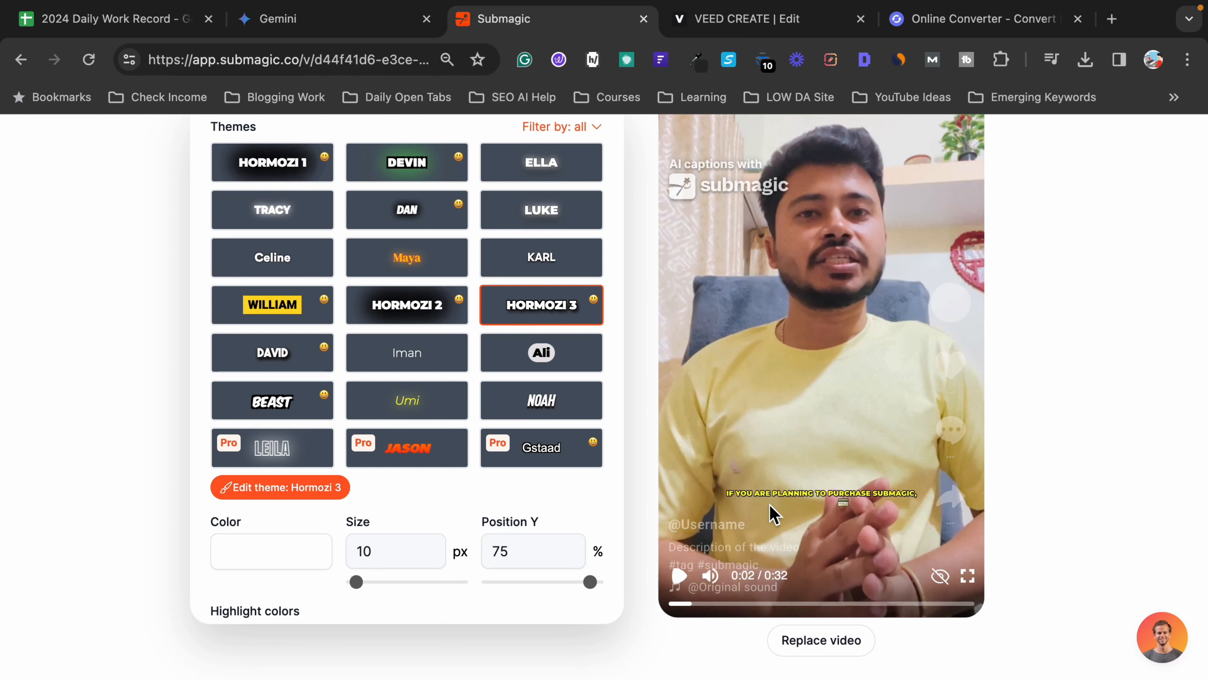
Set the Hormozi 3 captions to a size of 33 px and a vertical position of 61%.
{"action": "left_click_drag", "start_coordinate": [359, 590], "coordinate": [390, 591]}
{"action": "mouse_move", "coordinate": [590, 591]}
{"action": "left_mouse_down"}
{"action": "mouse_move", "coordinate": [511, 591]}
{"action": "mouse_move", "coordinate": [575, 591]}
{"action": "left_mouse_up"}
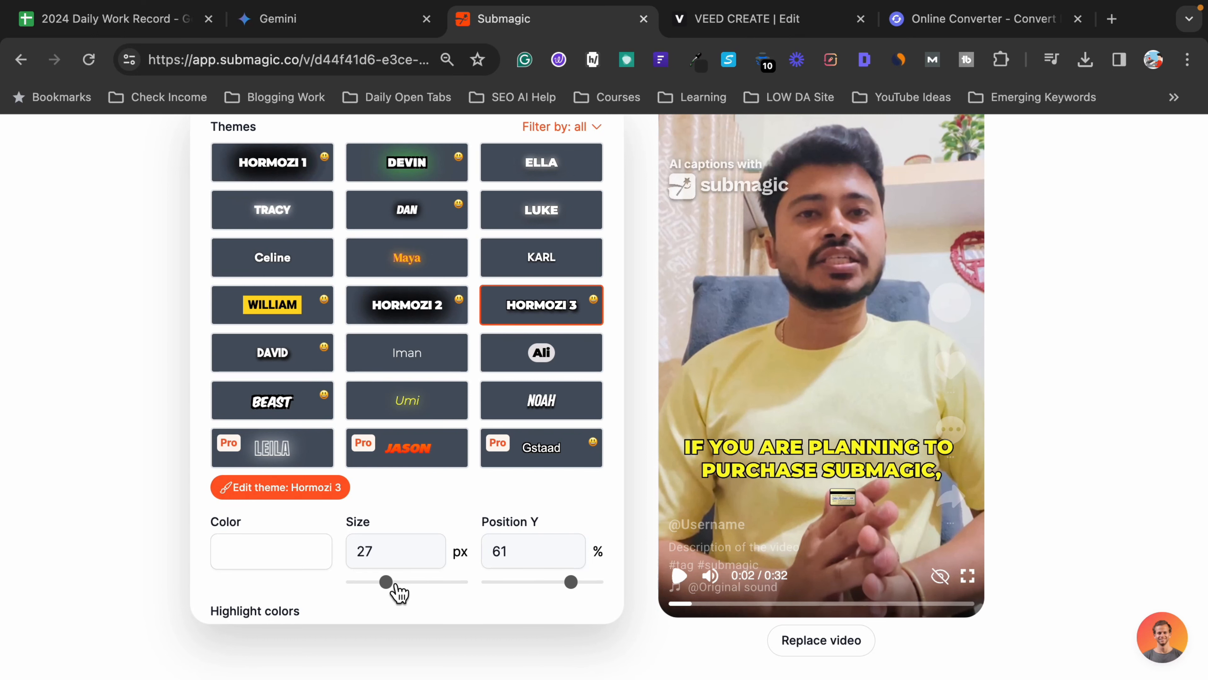
{"action": "left_click_drag", "start_coordinate": [399, 592], "coordinate": [405, 592]}
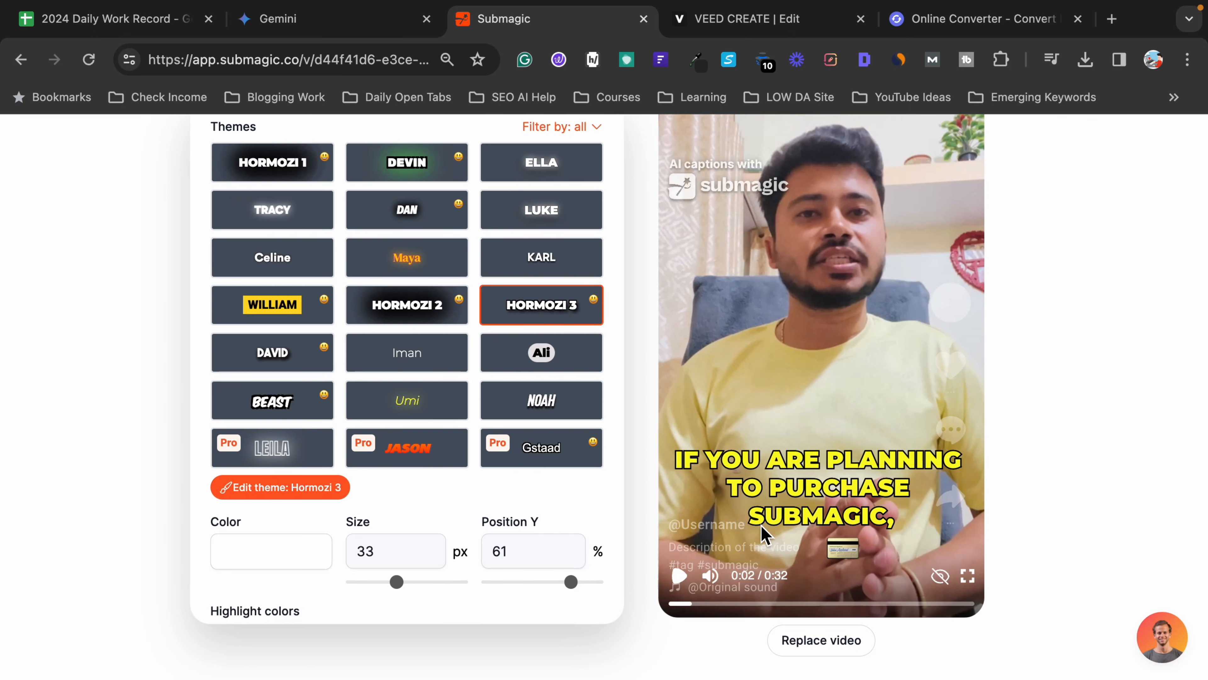
Try the Beast, Ali, Iman, Hormozi 2 and Hormozi 1 themes on the video captions.
{"action": "scroll", "coordinate": [251, 482], "scroll_direction": "up", "scroll_amount": 2}
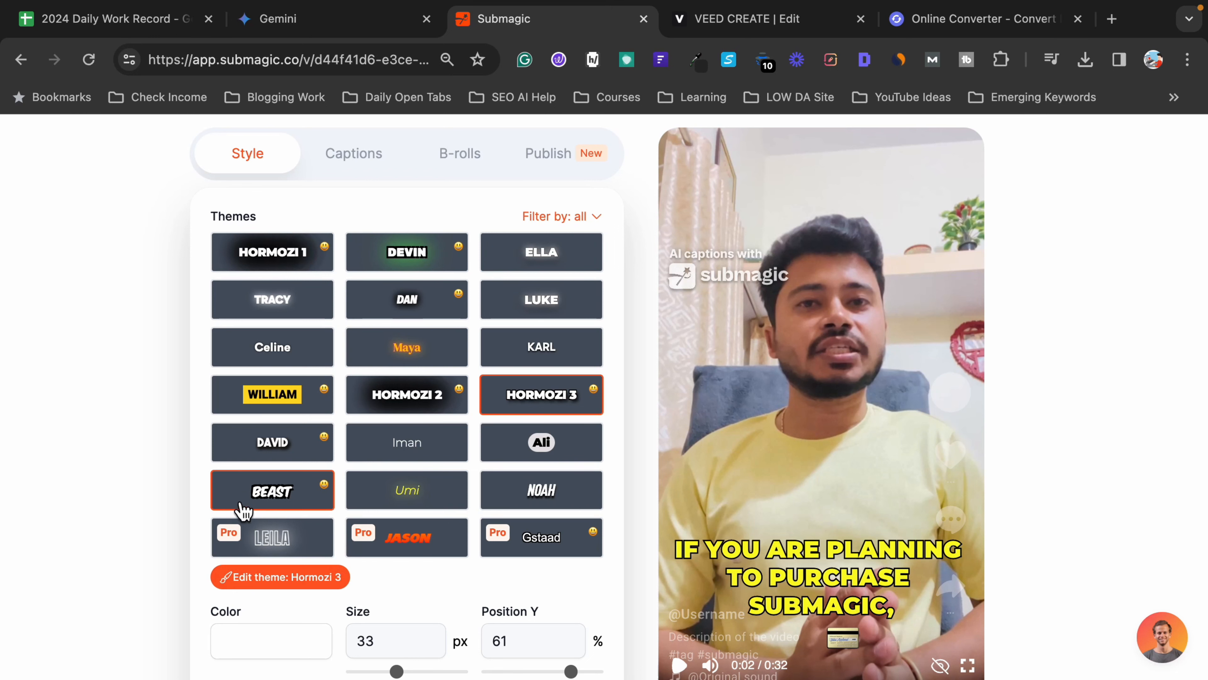
{"action": "left_click", "coordinate": [260, 511]}
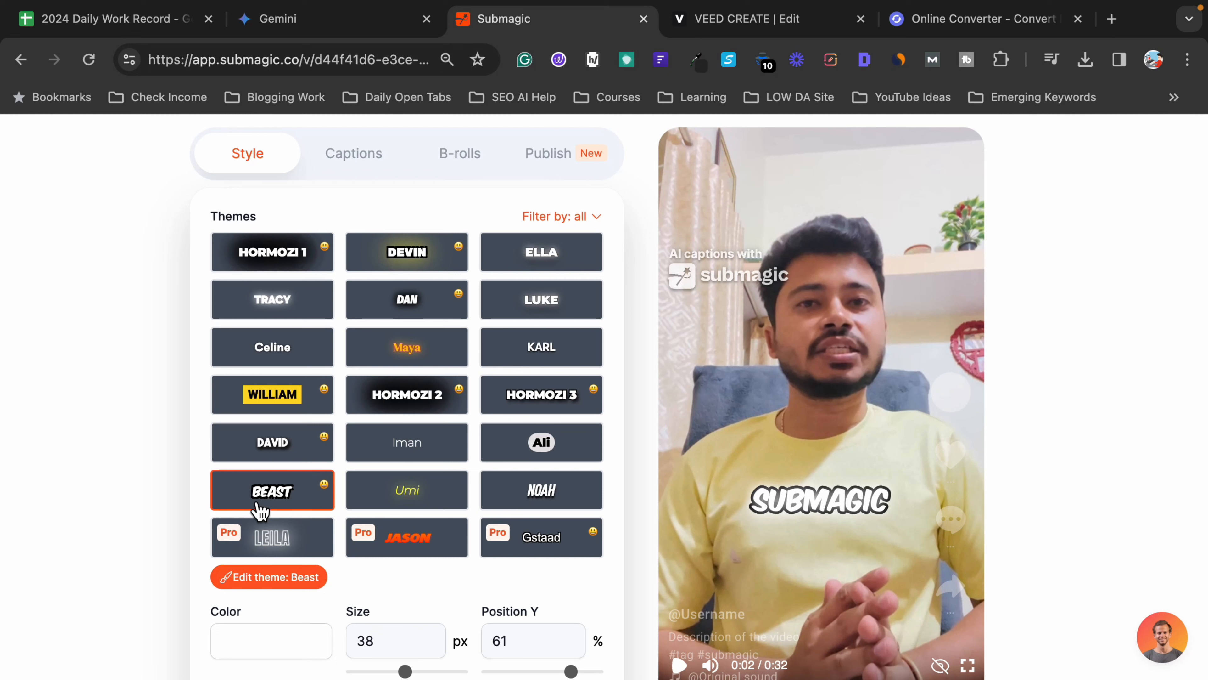
{"action": "left_click", "coordinate": [566, 456]}
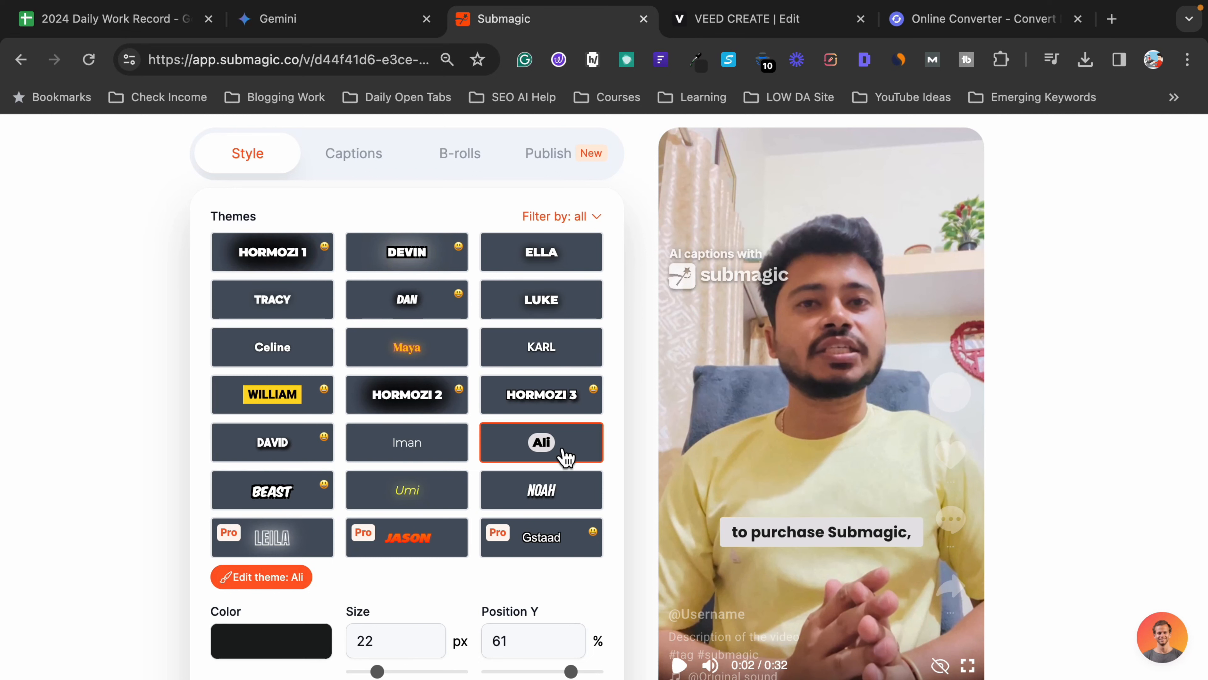
{"action": "left_click", "coordinate": [422, 449]}
{"action": "left_click", "coordinate": [354, 409]}
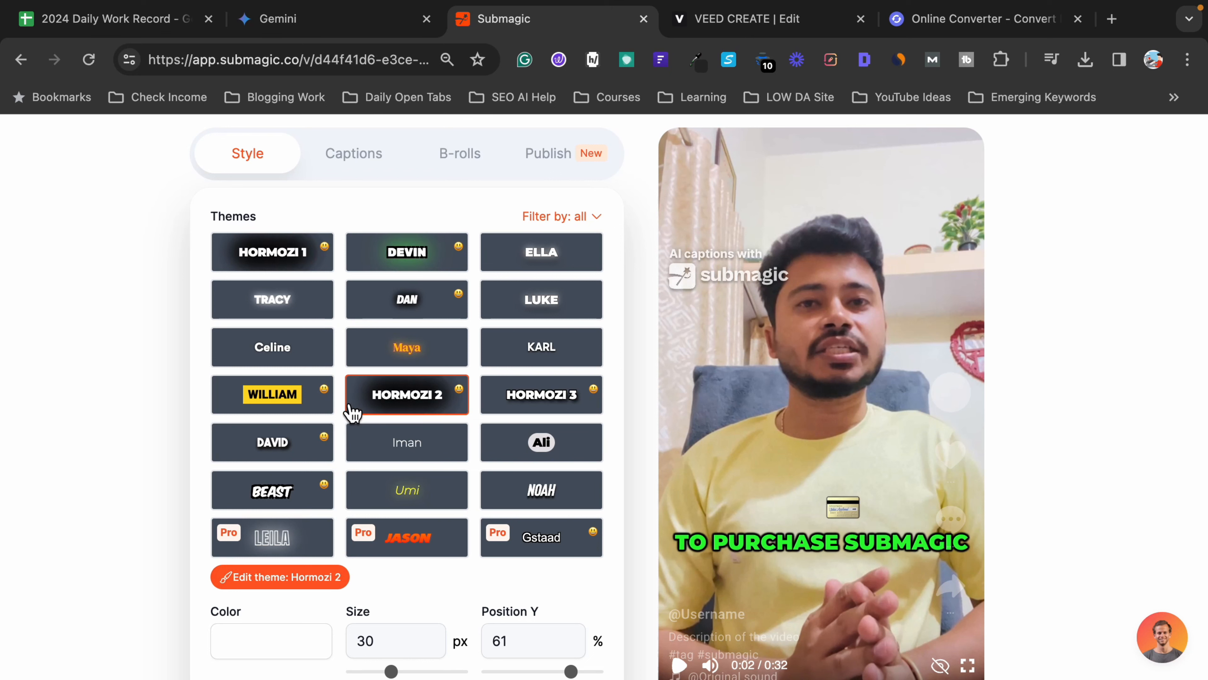
{"action": "left_click", "coordinate": [295, 259]}
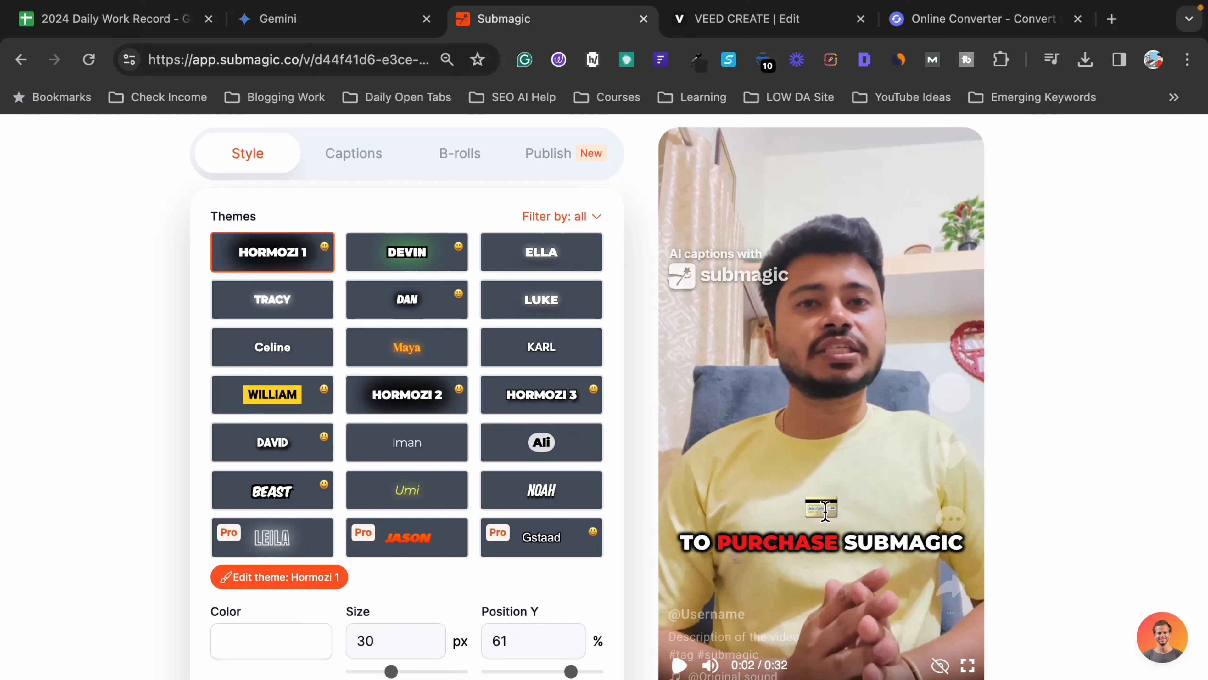
{"action": "scroll", "coordinate": [626, 418], "scroll_direction": "down", "scroll_amount": 2}
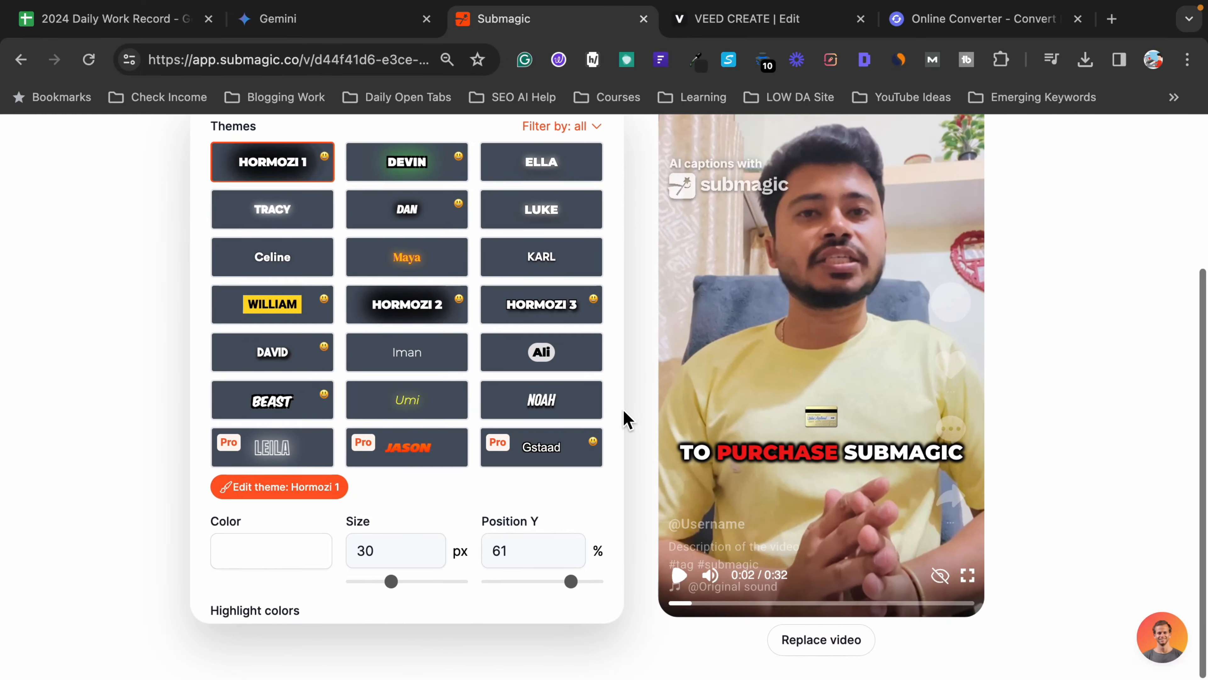
{"action": "scroll", "coordinate": [414, 438], "scroll_direction": "up", "scroll_amount": 2}
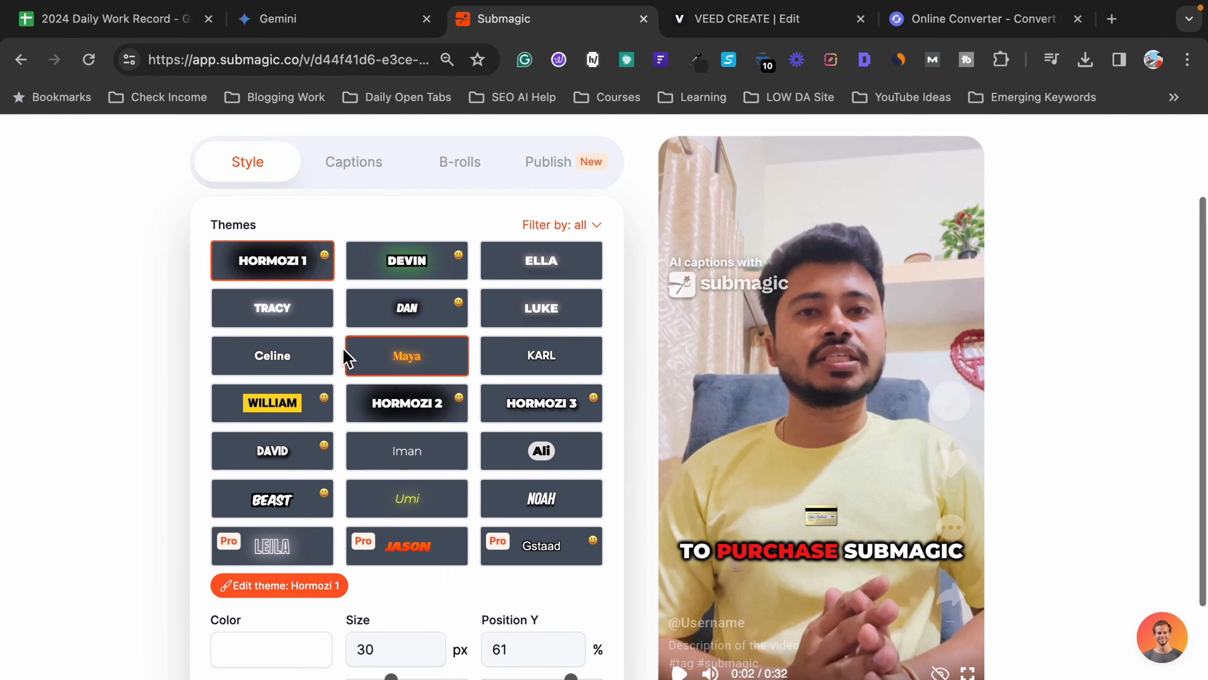
Try the Devin, Ella, Tracy, Dan, Luke, Celine, Maya, Karl and Hormozi 2 caption themes.
{"action": "left_click", "coordinate": [452, 272]}
{"action": "left_click", "coordinate": [529, 264]}
{"action": "left_click", "coordinate": [329, 309]}
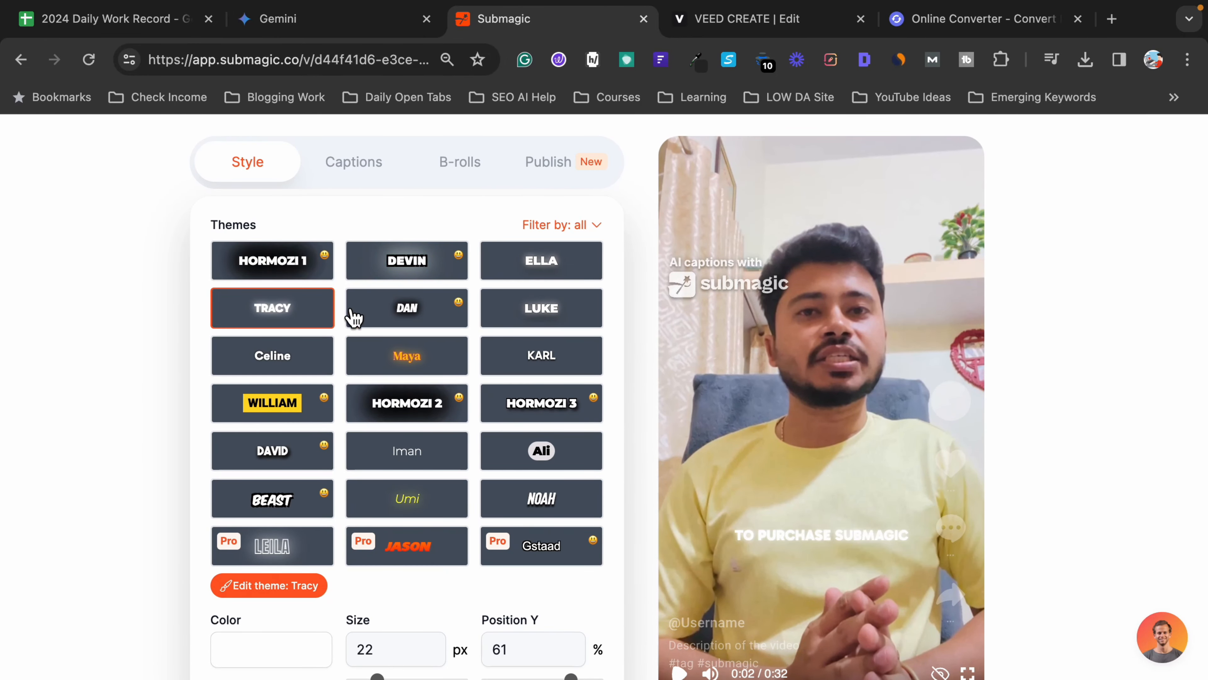
{"action": "left_click", "coordinate": [464, 319]}
{"action": "left_click", "coordinate": [488, 317]}
{"action": "left_click", "coordinate": [329, 364]}
{"action": "left_click", "coordinate": [416, 369]}
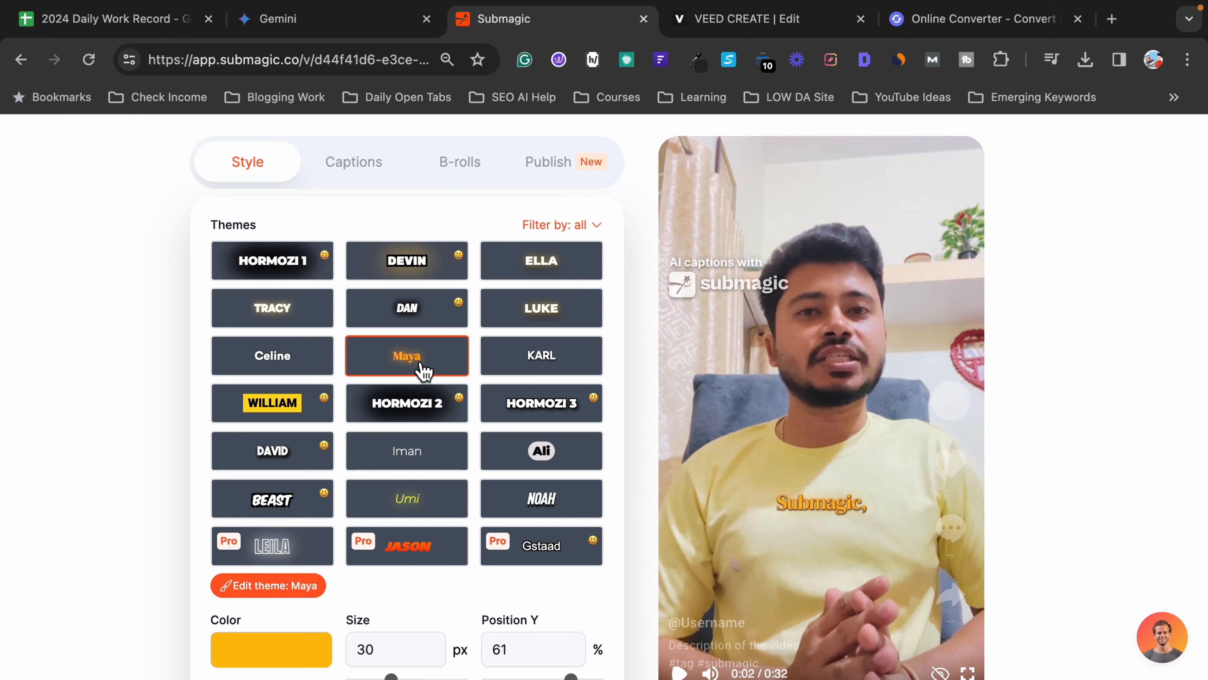
{"action": "left_click", "coordinate": [532, 366]}
{"action": "left_click", "coordinate": [407, 403]}
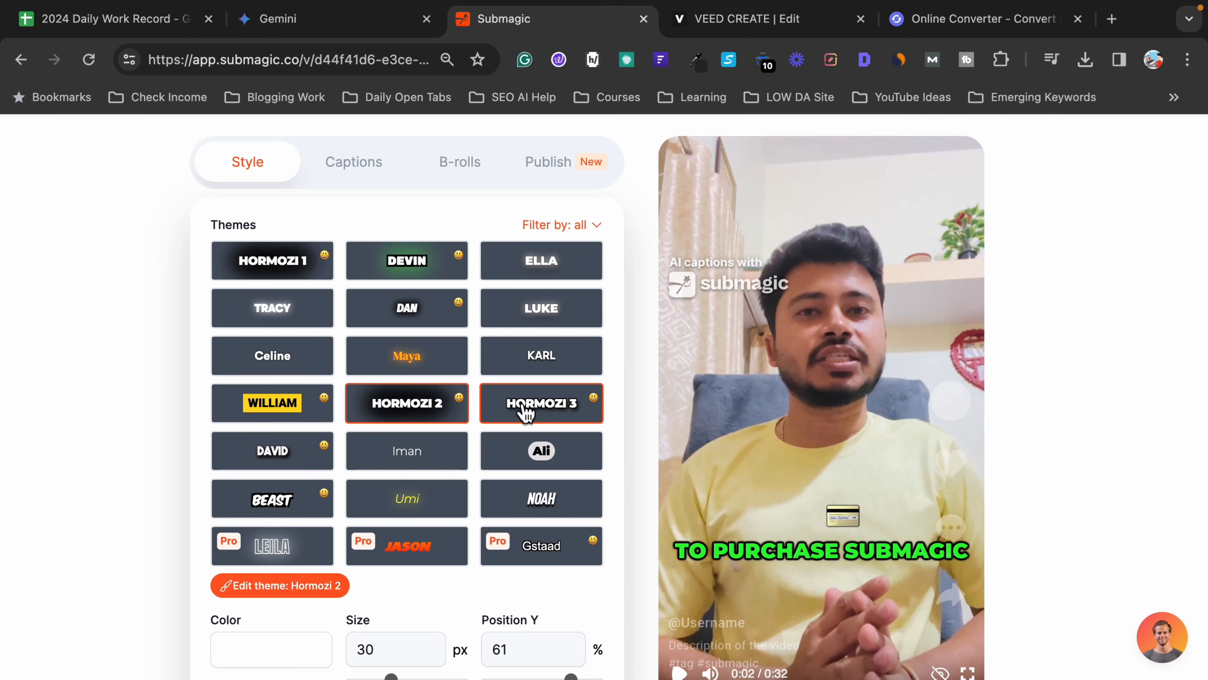
{"action": "left_click", "coordinate": [527, 363]}
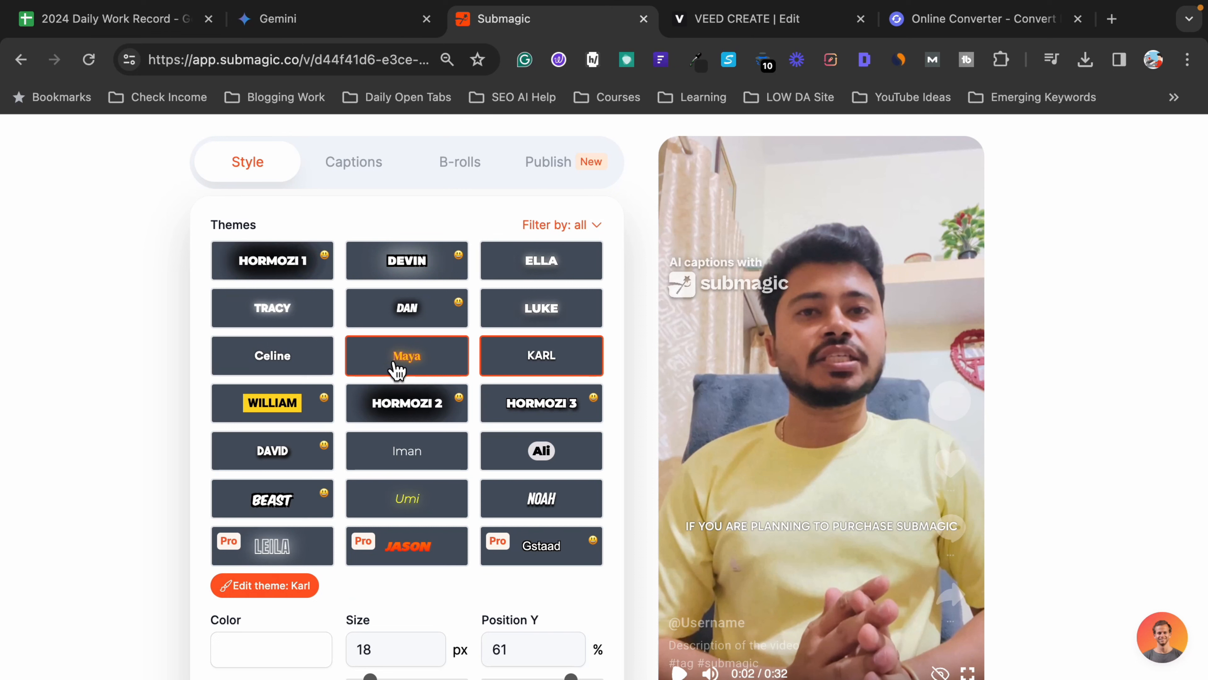
Compare the Hormozi 1 and Hormozi 2 caption themes, and apply Hormozi 1.
{"action": "left_click", "coordinate": [430, 282]}
{"action": "left_click", "coordinate": [298, 281]}
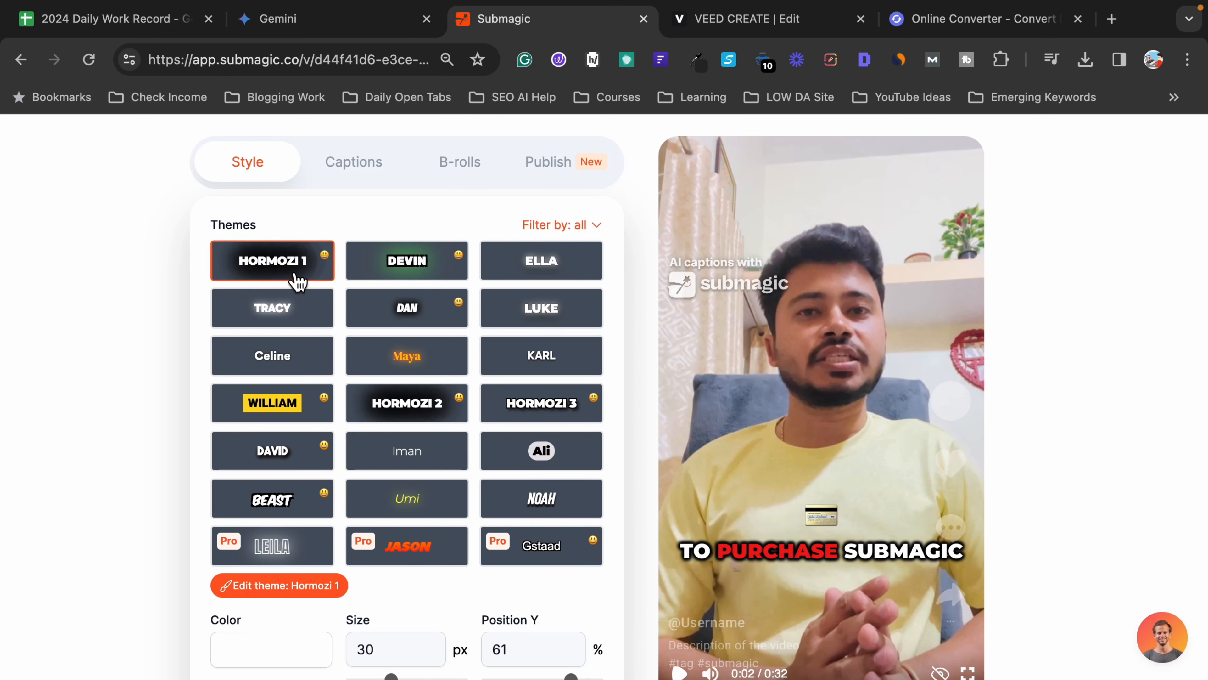
{"action": "left_click", "coordinate": [436, 420]}
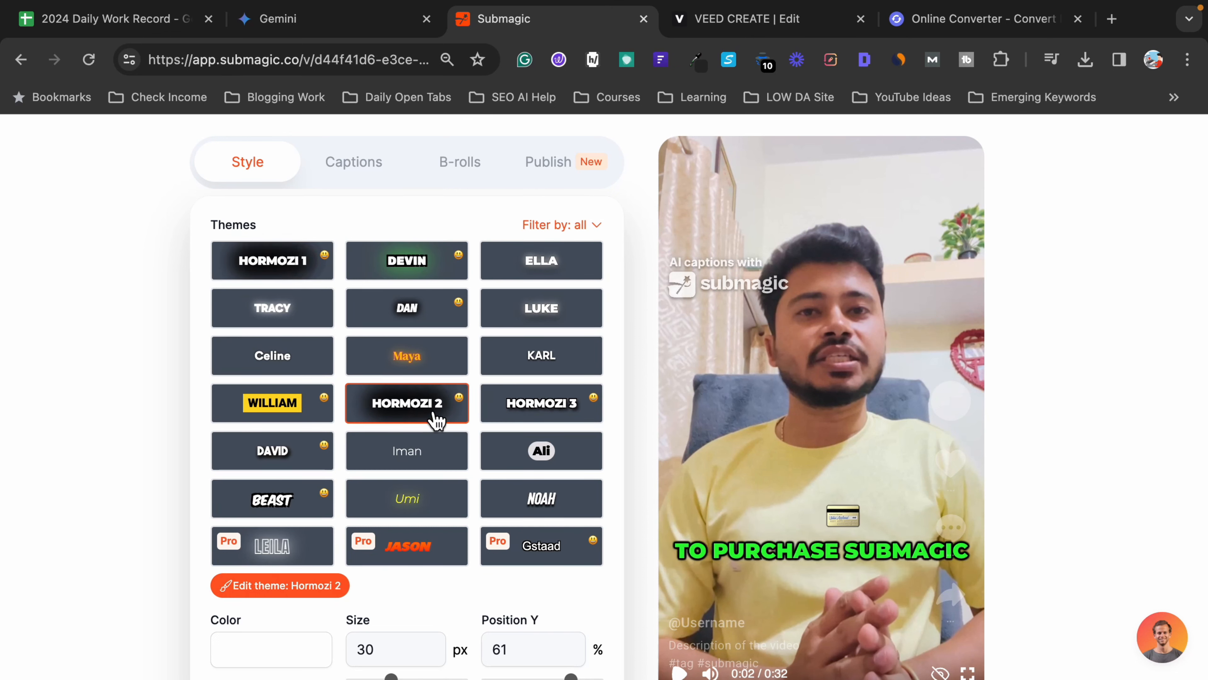
{"action": "left_click", "coordinate": [295, 276]}
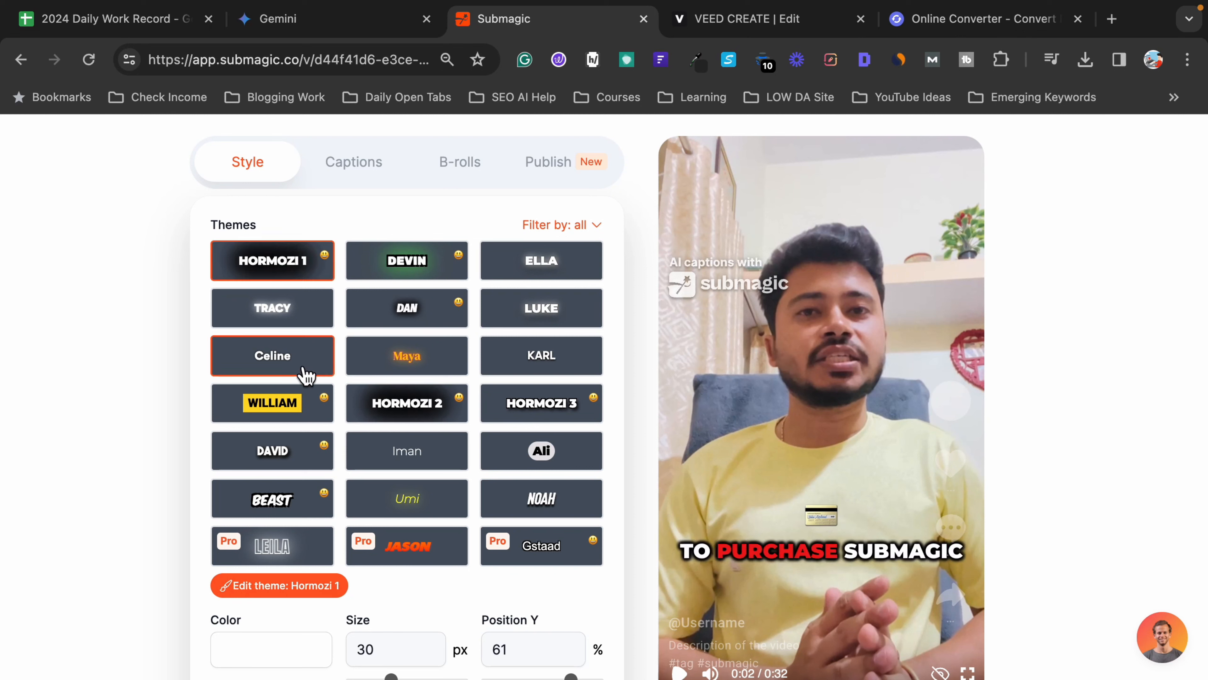
Set the Hormozi 1 captions to a size of 39 px and a vertical position of 49%.
{"action": "scroll", "coordinate": [482, 572], "scroll_direction": "down", "scroll_amount": 2}
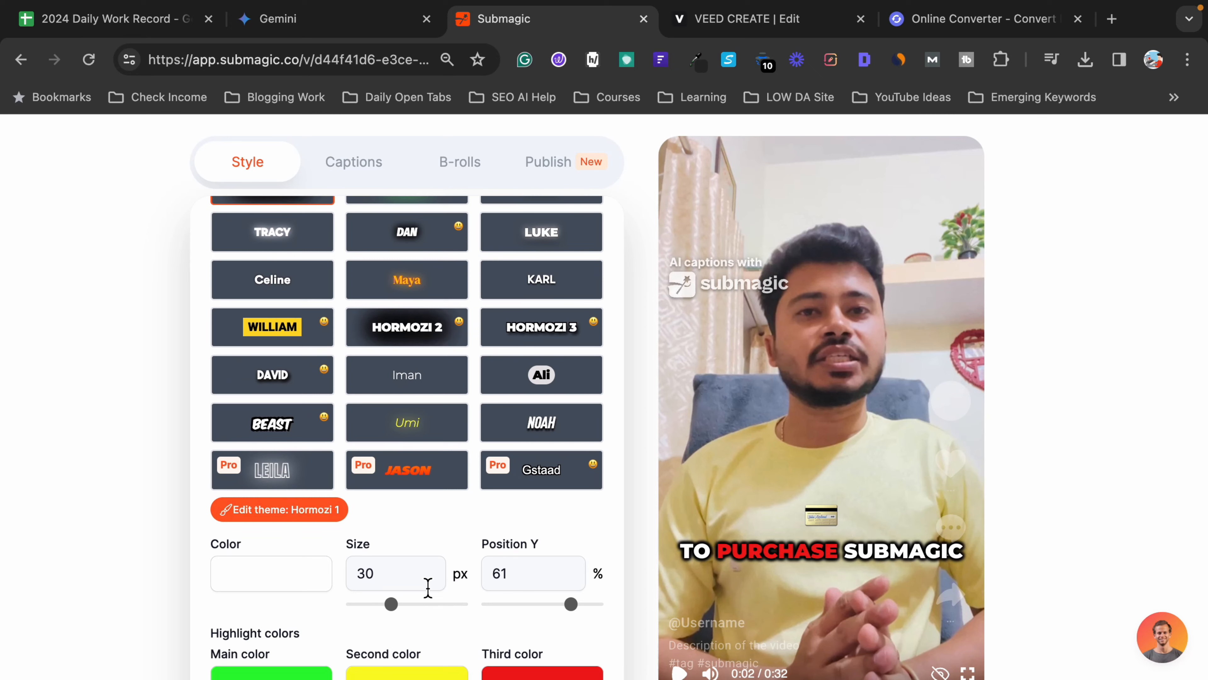
{"action": "scroll", "coordinate": [420, 588], "scroll_direction": "down", "scroll_amount": 2}
{"action": "left_click", "coordinate": [402, 512]}
{"action": "mouse_move", "coordinate": [404, 516]}
{"action": "left_mouse_down"}
{"action": "mouse_move", "coordinate": [479, 516]}
{"action": "mouse_move", "coordinate": [408, 516]}
{"action": "left_mouse_up"}
{"action": "mouse_move", "coordinate": [564, 514]}
{"action": "left_mouse_down"}
{"action": "mouse_move", "coordinate": [532, 516]}
{"action": "mouse_move", "coordinate": [577, 515]}
{"action": "mouse_move", "coordinate": [528, 516]}
{"action": "mouse_move", "coordinate": [555, 515]}
{"action": "left_mouse_up"}
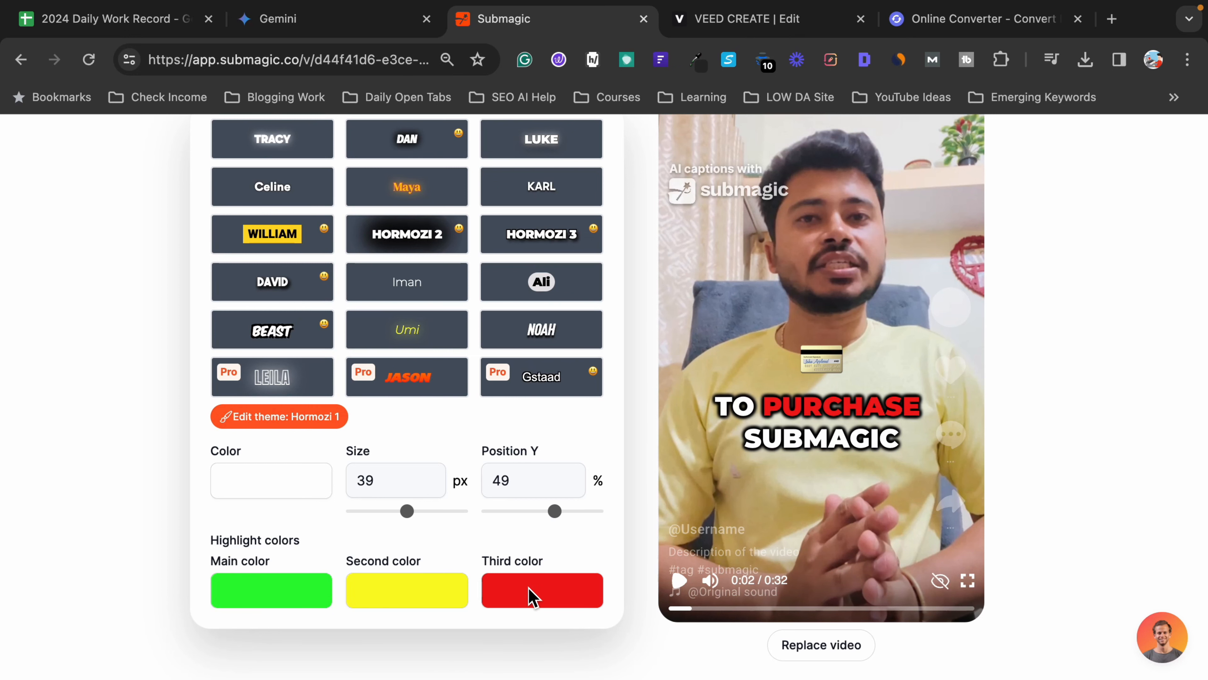
Look at the color choices available for the third highlight color of the Hormozi 1 captions.
{"action": "left_click", "coordinate": [526, 599]}
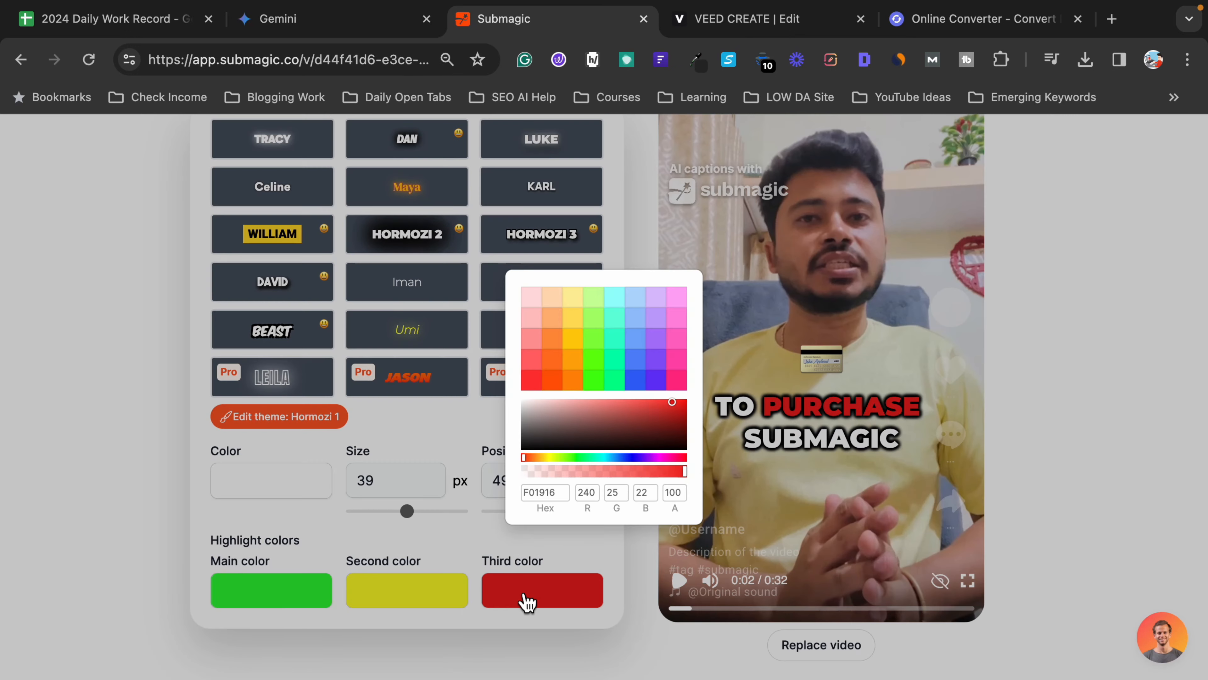
{"action": "left_click", "coordinate": [123, 508]}
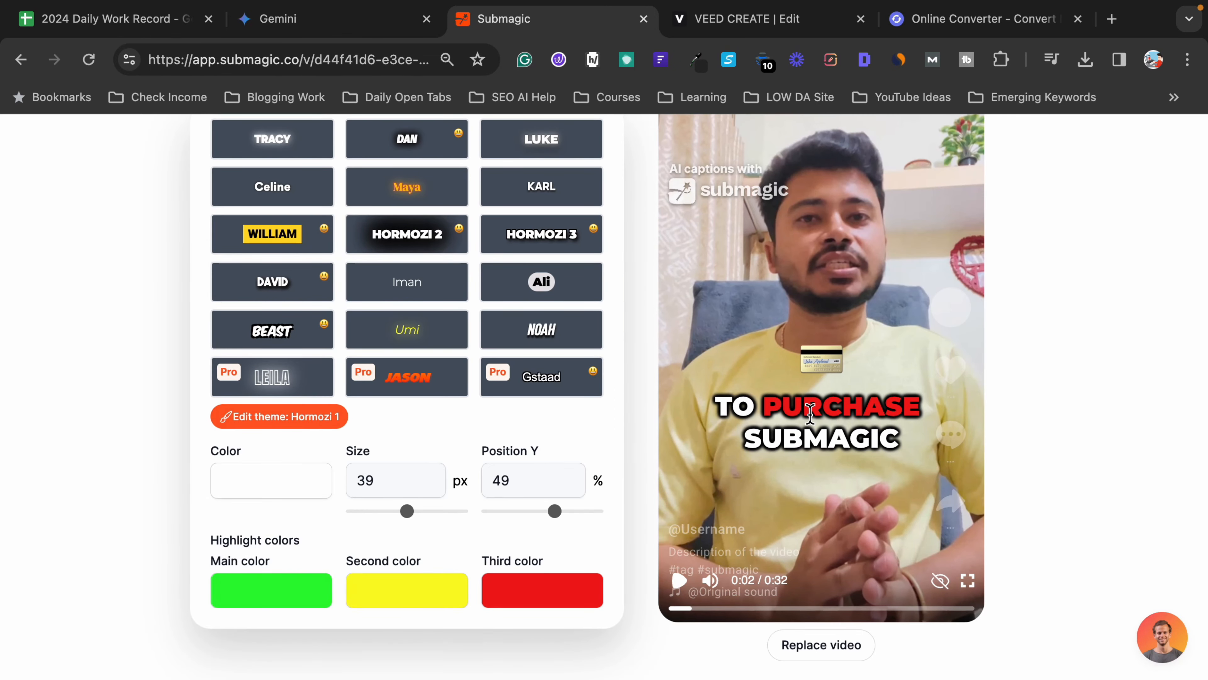
{"action": "scroll", "coordinate": [810, 414], "scroll_direction": "up", "scroll_amount": 2}
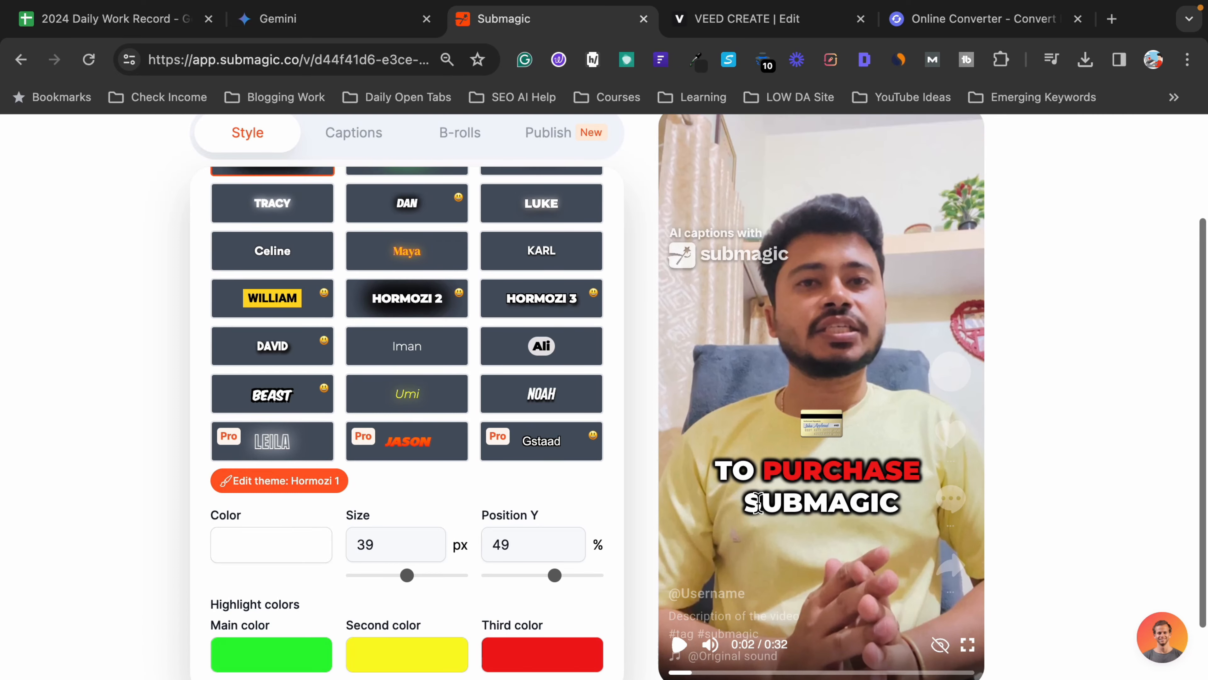
{"action": "scroll", "coordinate": [799, 507], "scroll_direction": "down", "scroll_amount": 2}
Open the generated caption lines and skim through the transcript and its timings.
{"action": "scroll", "coordinate": [363, 284], "scroll_direction": "up", "scroll_amount": 5}
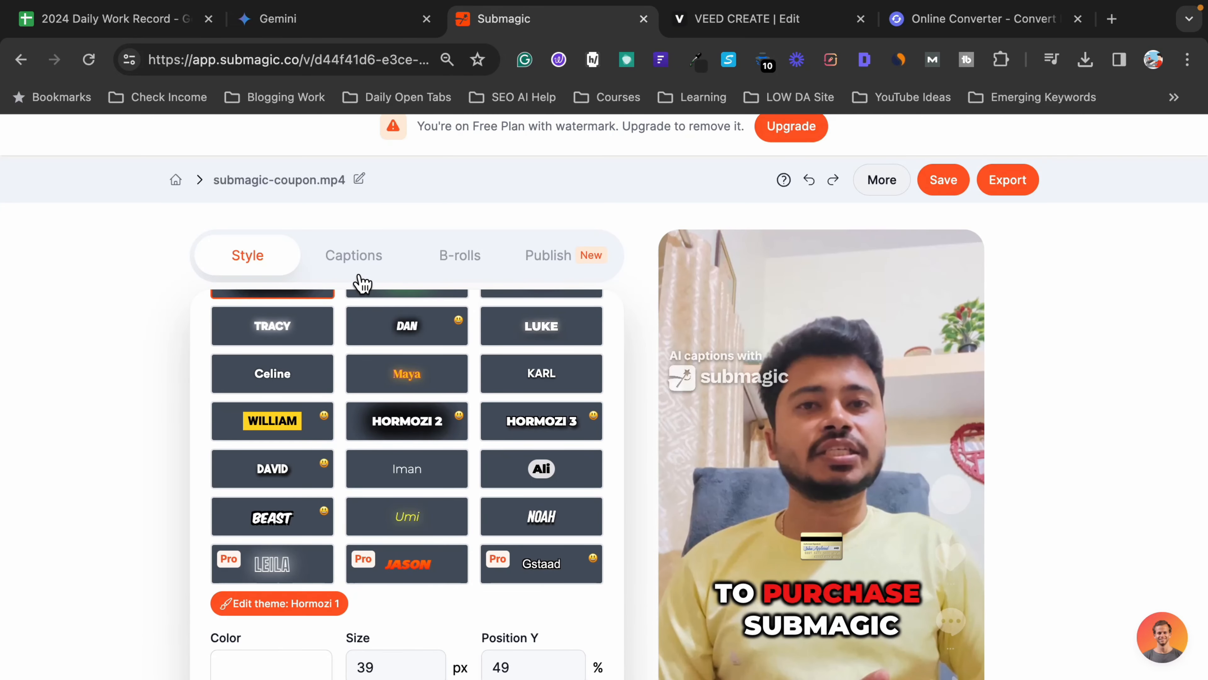
{"action": "left_click", "coordinate": [356, 259]}
{"action": "scroll", "coordinate": [343, 411], "scroll_direction": "down", "scroll_amount": 7}
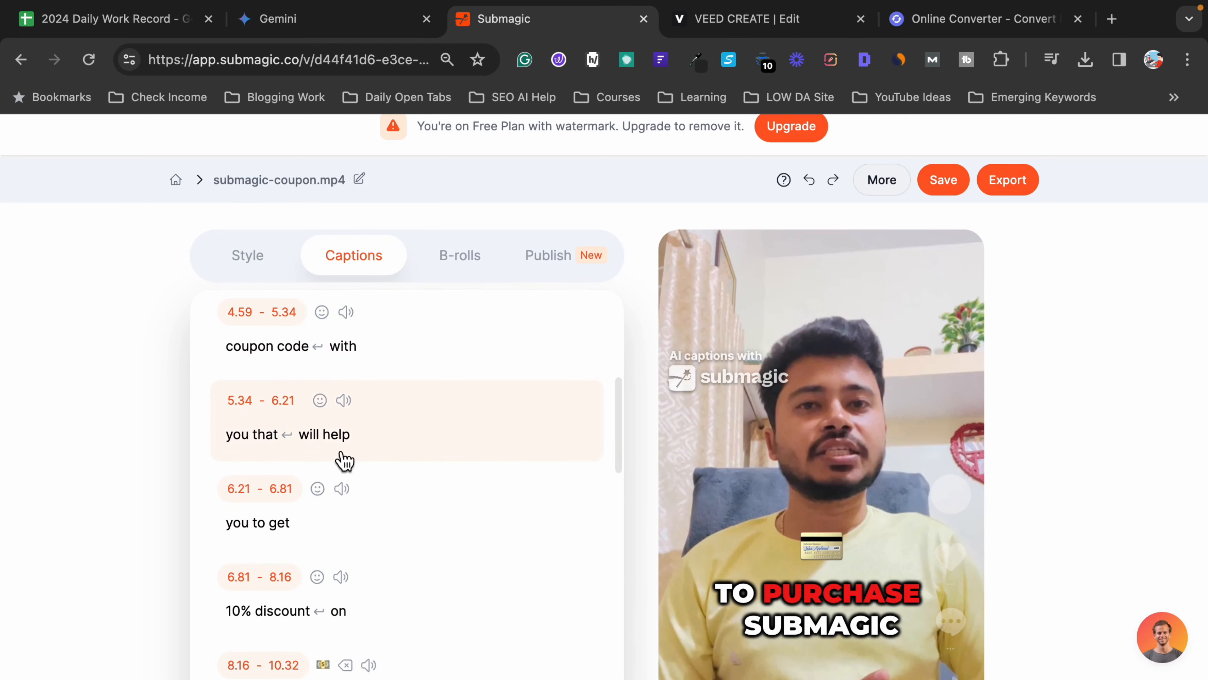
{"action": "scroll", "coordinate": [338, 503], "scroll_direction": "down", "scroll_amount": 4}
{"action": "scroll", "coordinate": [340, 508], "scroll_direction": "down", "scroll_amount": 1}
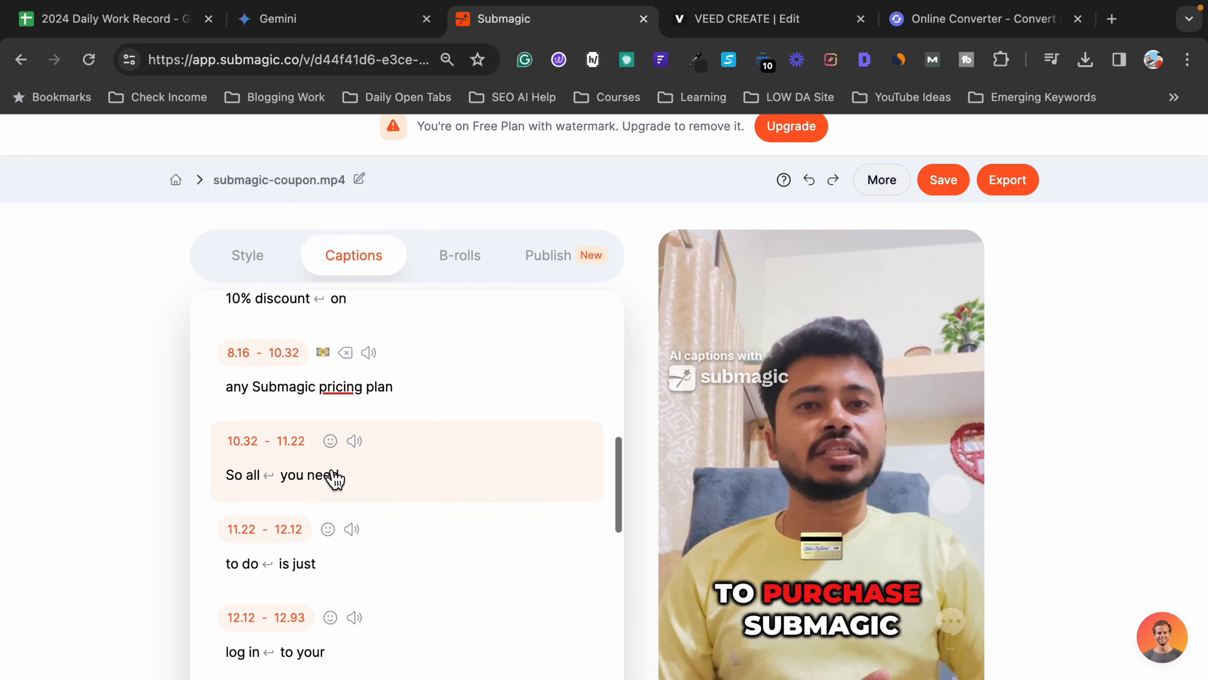
{"action": "scroll", "coordinate": [334, 479], "scroll_direction": "up", "scroll_amount": 11}
{"action": "scroll", "coordinate": [333, 477], "scroll_direction": "down", "scroll_amount": 14}
{"action": "scroll", "coordinate": [336, 480], "scroll_direction": "down", "scroll_amount": 5}
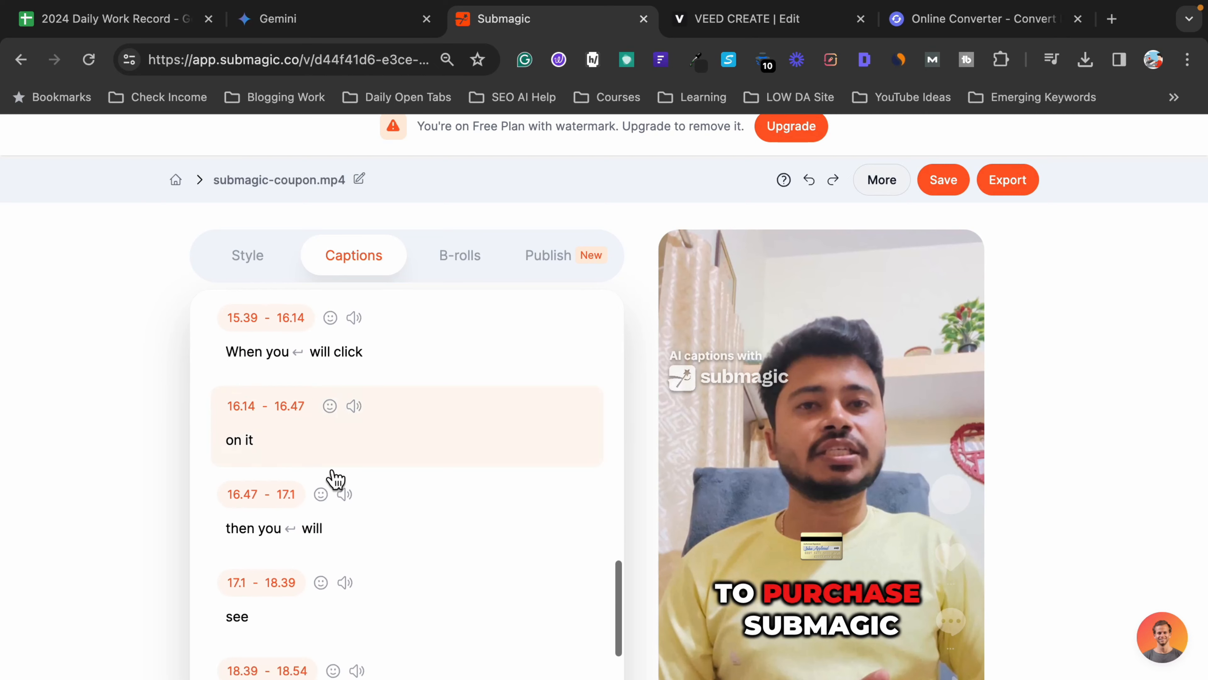
{"action": "scroll", "coordinate": [338, 478], "scroll_direction": "up", "scroll_amount": 15}
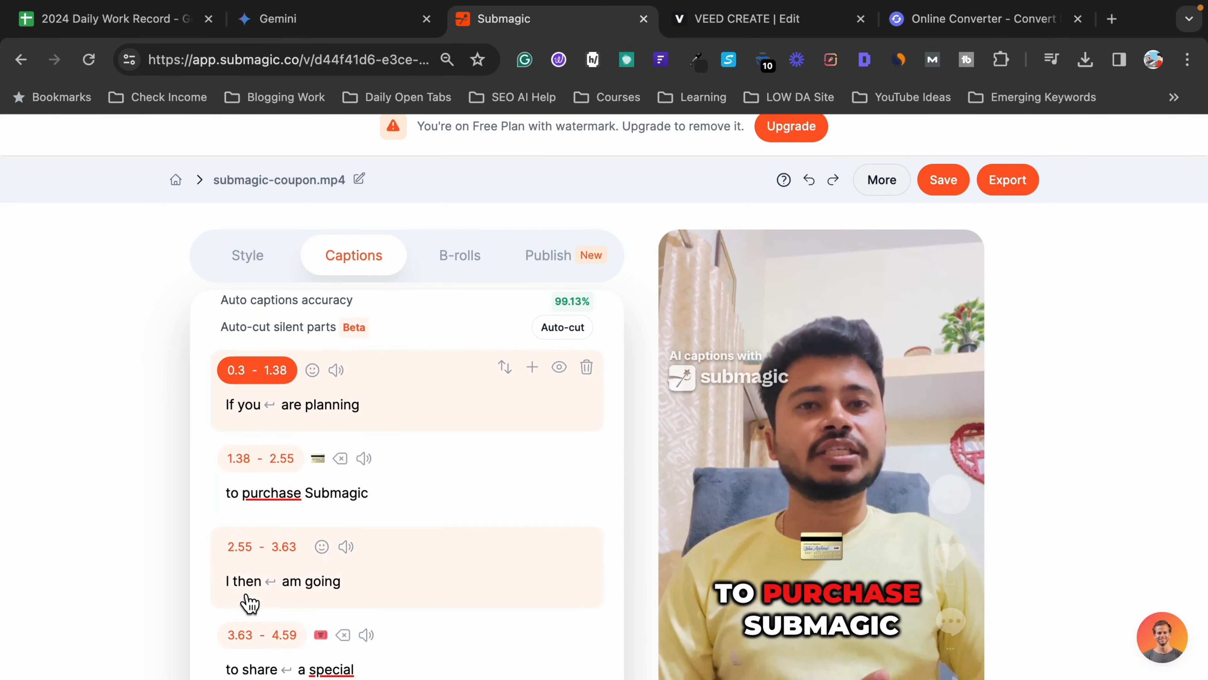
Correct the caption line "I then am going" so that it reads "AI then I am going".
{"action": "left_click", "coordinate": [229, 582]}
{"action": "key", "text": "BackSpace"}
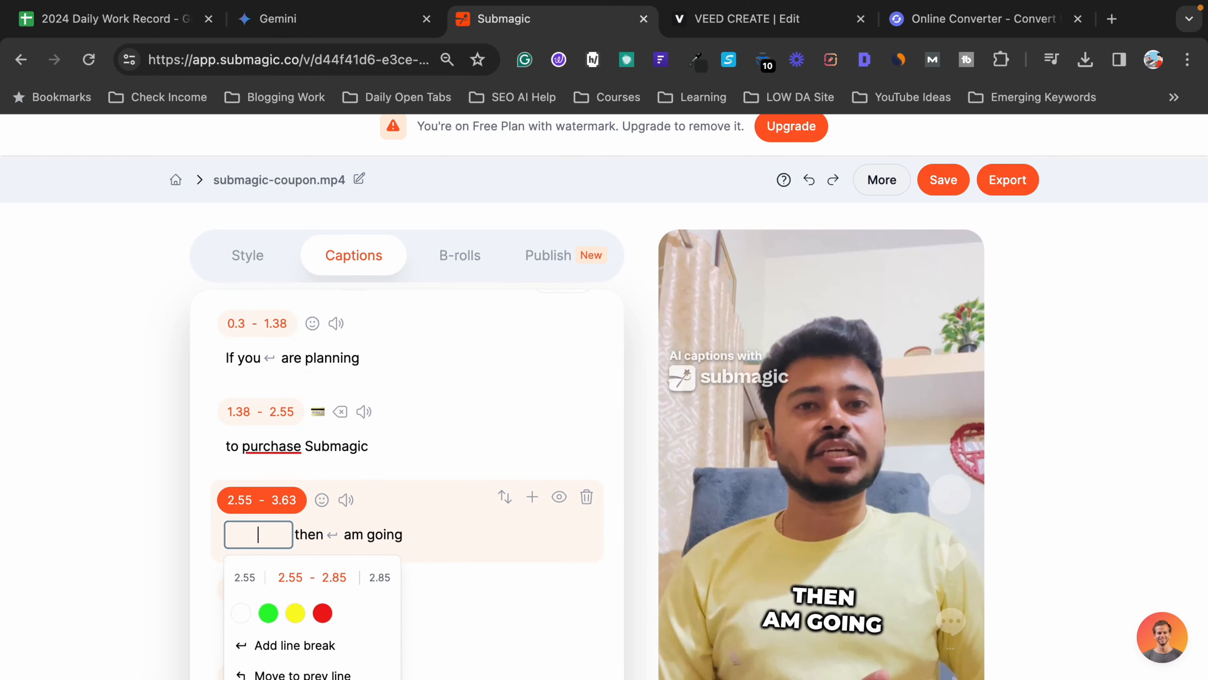
{"action": "type", "text": "AI"}
{"action": "left_click", "coordinate": [125, 540]}
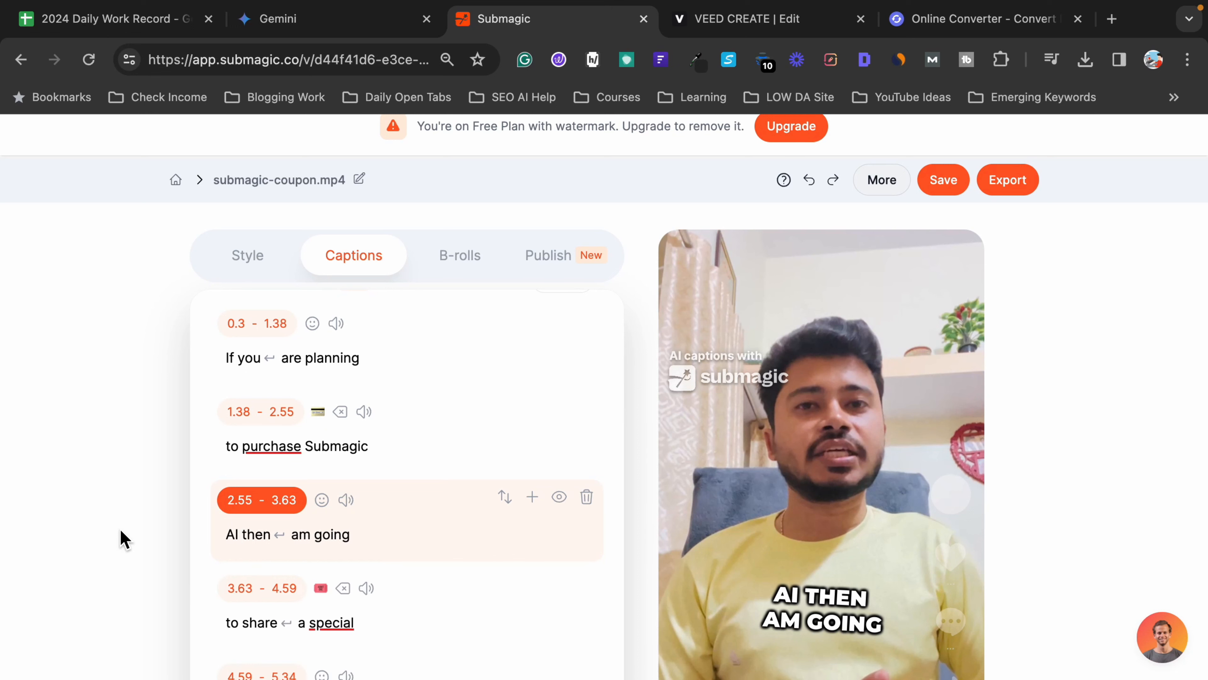
{"action": "left_click", "coordinate": [300, 535]}
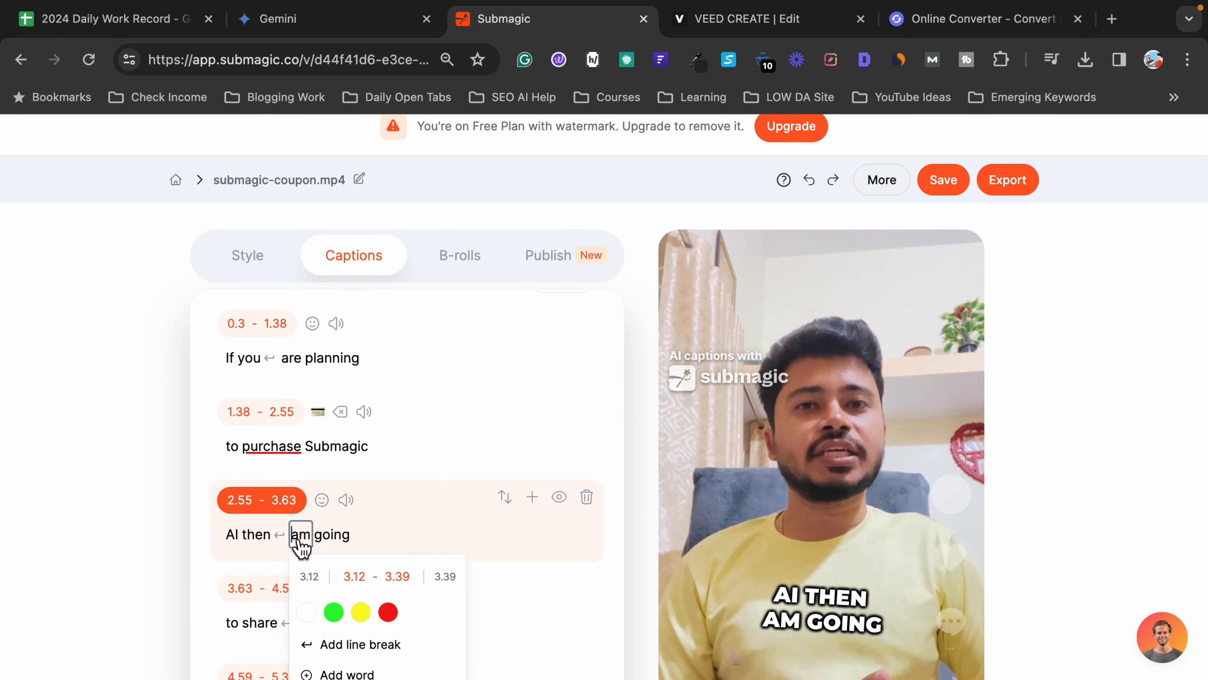
{"action": "type", "text": "I"}
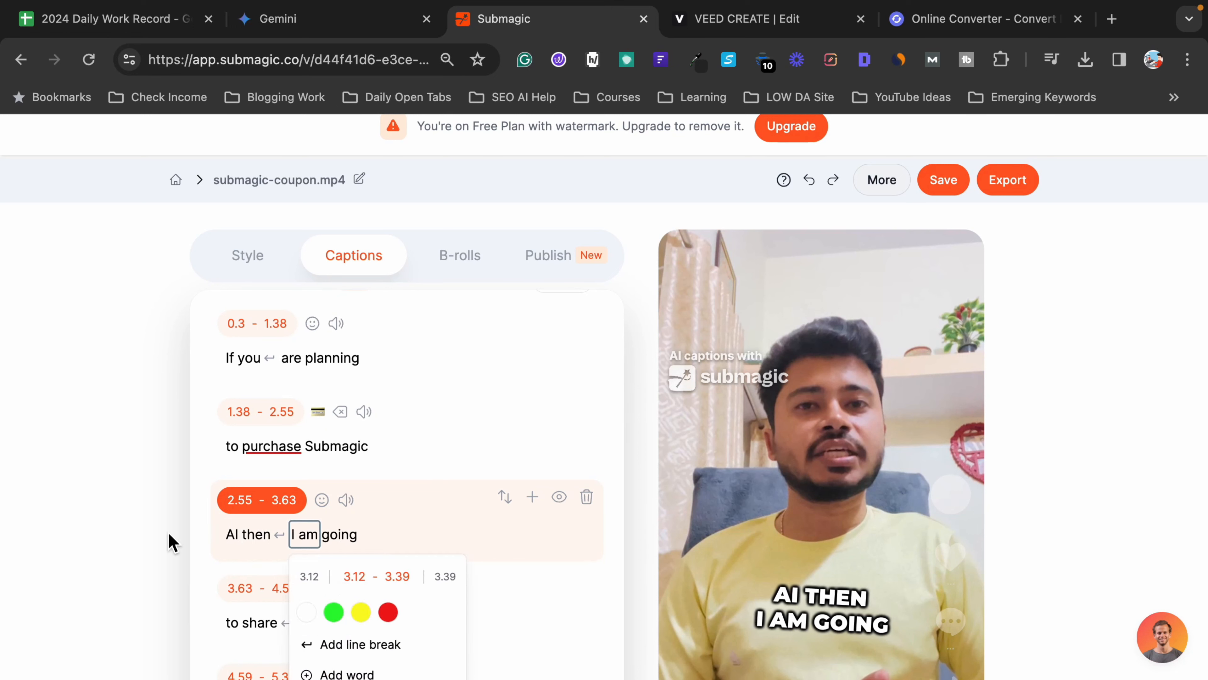
{"action": "left_click", "coordinate": [172, 542]}
Proofread the caption lines from "to share a special" through "all the pricing plan" for transcription errors.
{"action": "scroll", "coordinate": [234, 553], "scroll_direction": "down", "scroll_amount": 2}
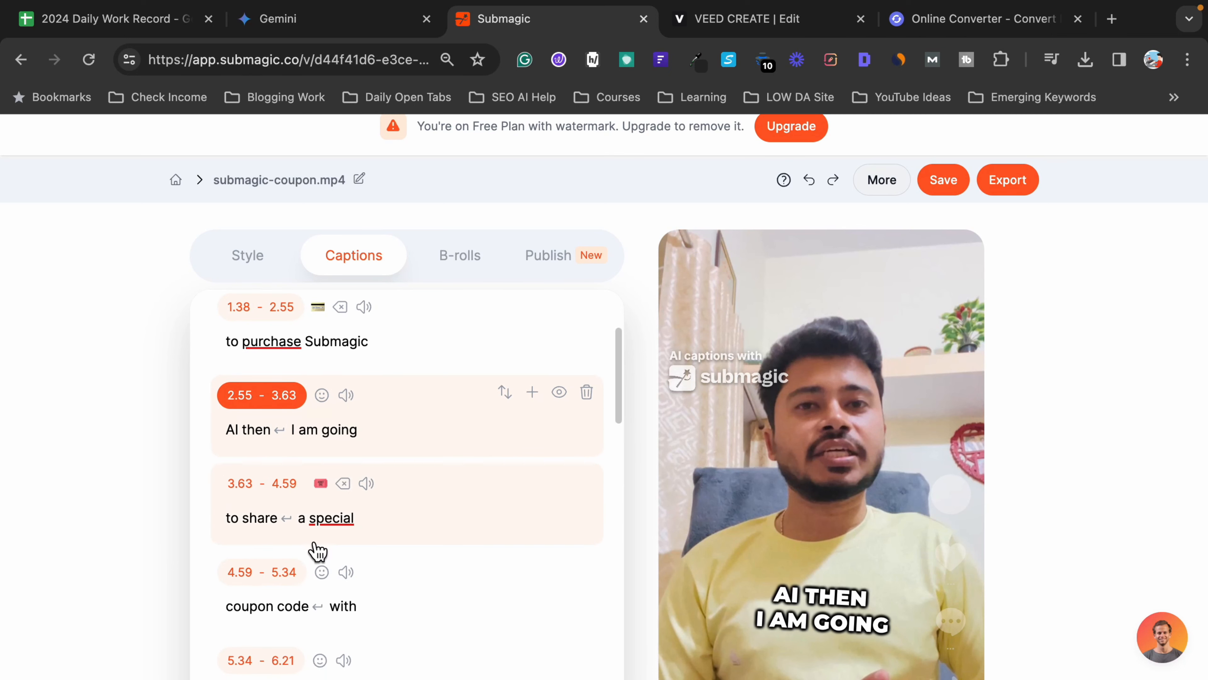
{"action": "scroll", "coordinate": [324, 542], "scroll_direction": "down", "scroll_amount": 2}
{"action": "scroll", "coordinate": [242, 599], "scroll_direction": "down", "scroll_amount": 2}
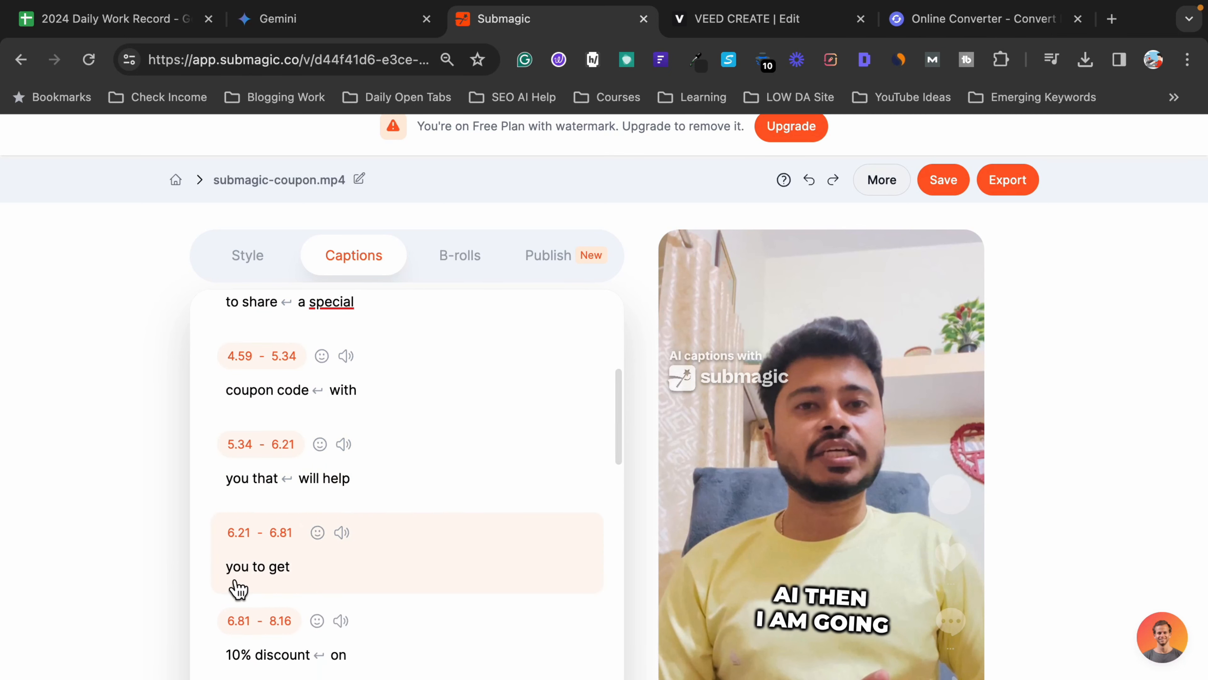
{"action": "scroll", "coordinate": [283, 580], "scroll_direction": "down", "scroll_amount": 3}
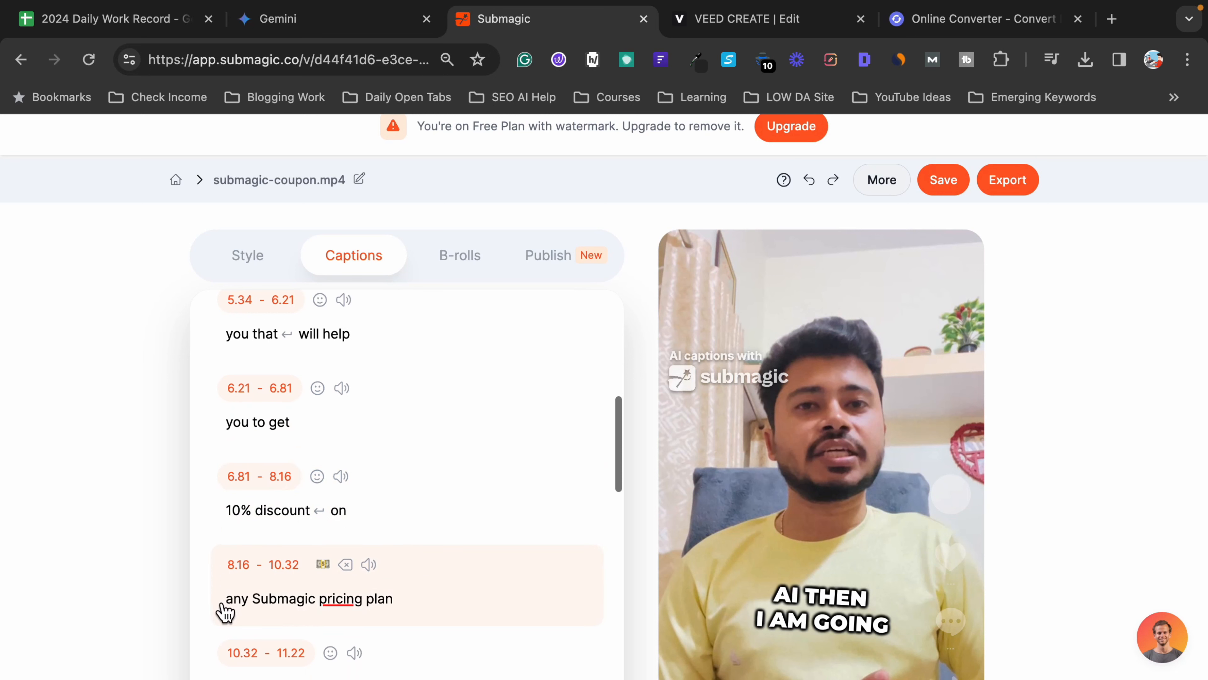
{"action": "scroll", "coordinate": [388, 614], "scroll_direction": "down", "scroll_amount": 4}
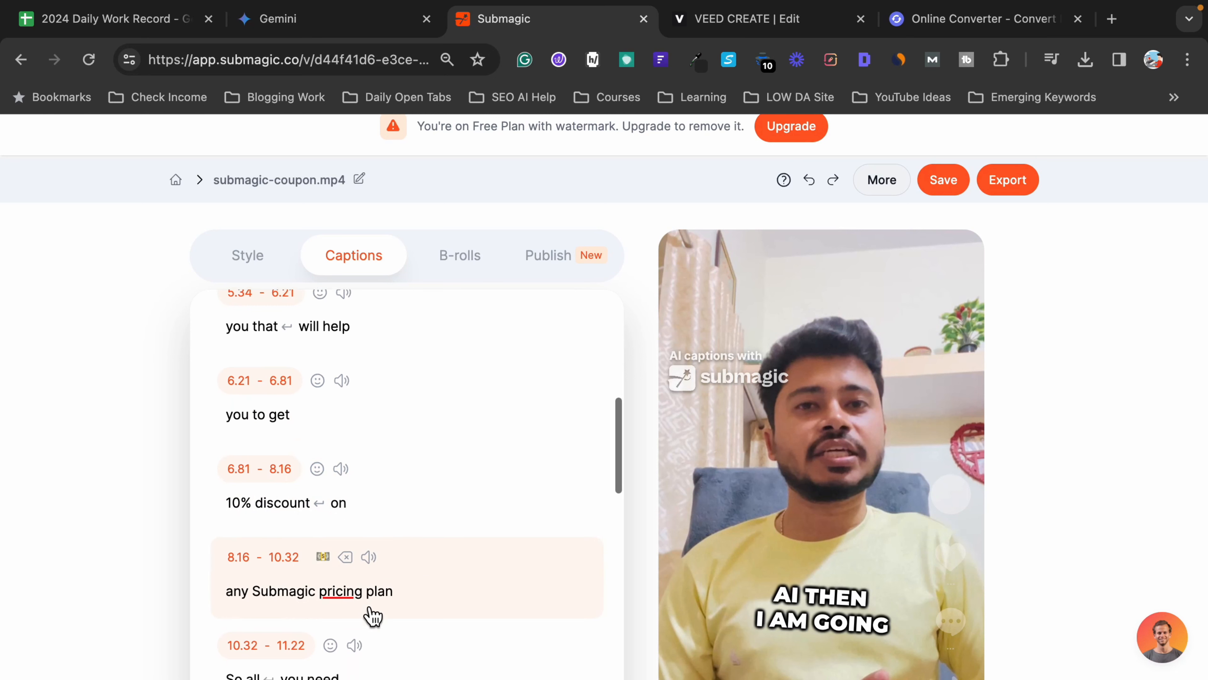
{"action": "scroll", "coordinate": [266, 605], "scroll_direction": "down", "scroll_amount": 3}
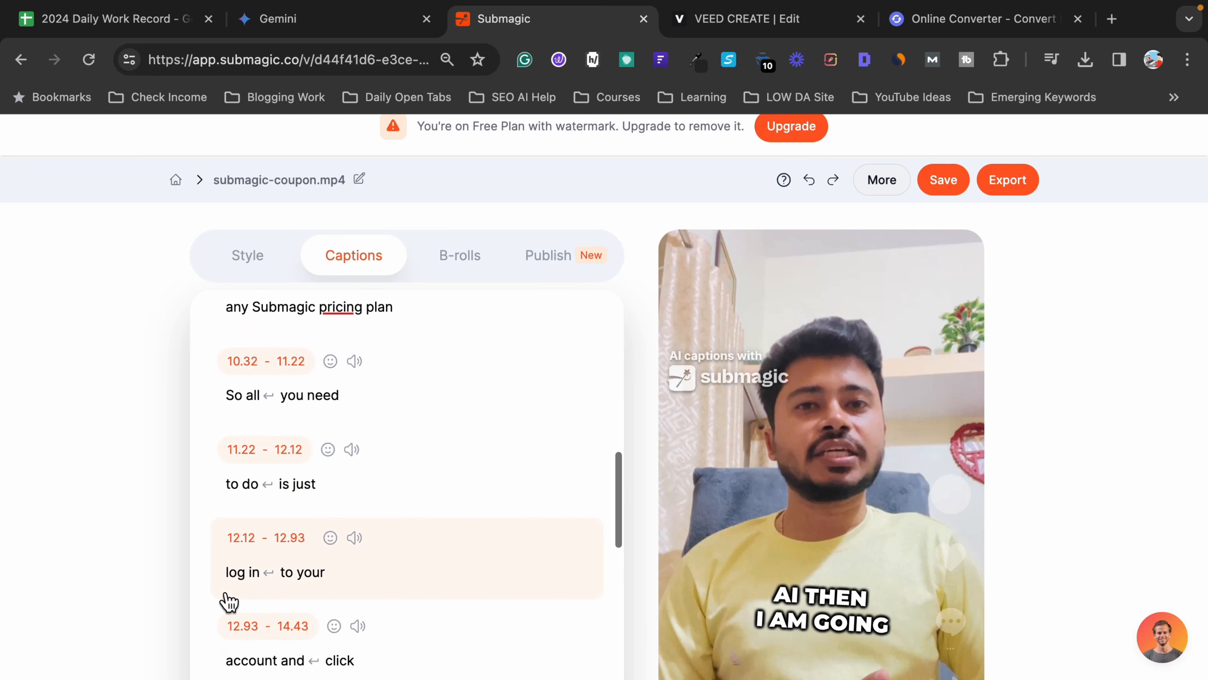
{"action": "scroll", "coordinate": [291, 601], "scroll_direction": "down", "scroll_amount": 3}
{"action": "scroll", "coordinate": [281, 600], "scroll_direction": "down", "scroll_amount": 2}
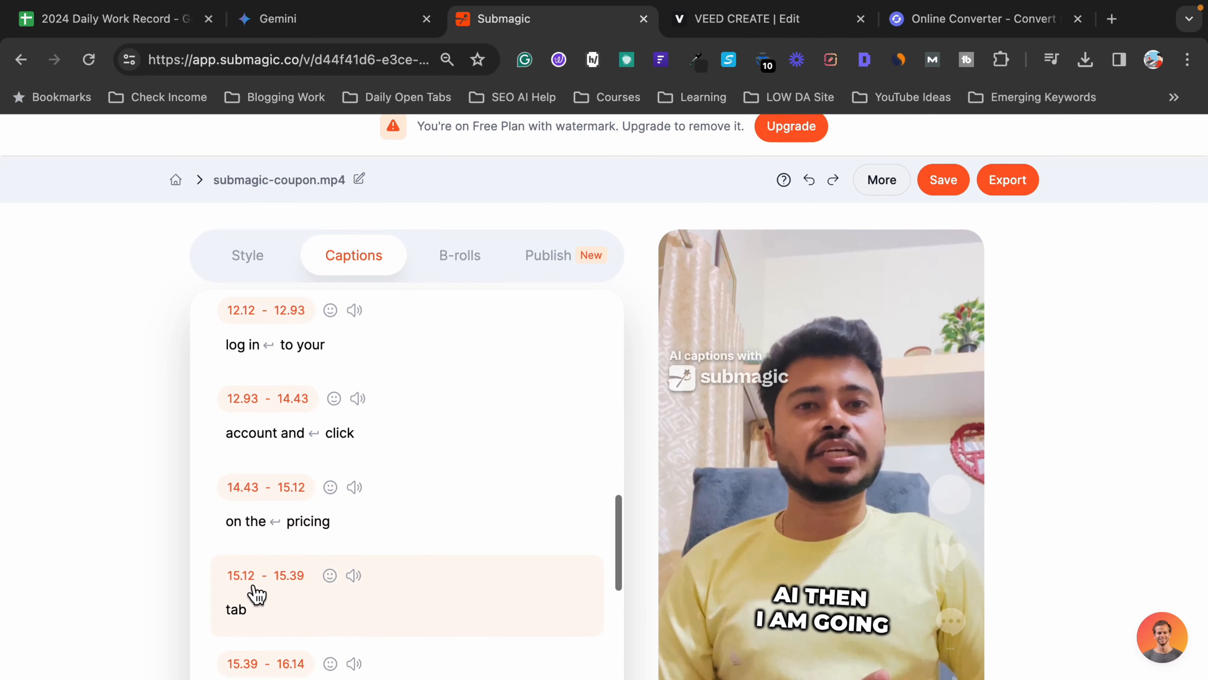
{"action": "scroll", "coordinate": [240, 648], "scroll_direction": "down", "scroll_amount": 2}
{"action": "scroll", "coordinate": [261, 599], "scroll_direction": "down", "scroll_amount": 6}
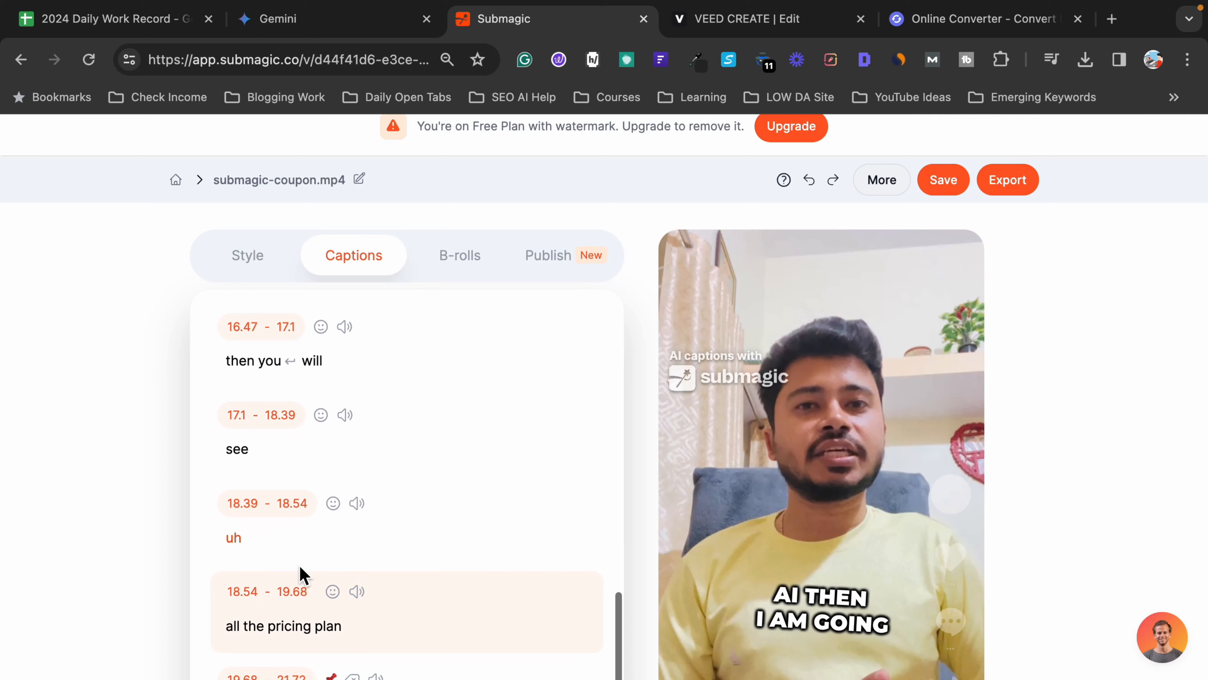
Remove the filler word "uh" from the captions between "see" and "all the pricing plan".
{"action": "scroll", "coordinate": [302, 572], "scroll_direction": "down", "scroll_amount": 2}
{"action": "left_click", "coordinate": [234, 471]}
{"action": "key", "text": "BackSpace"}
{"action": "key", "text": "BackSpace"}
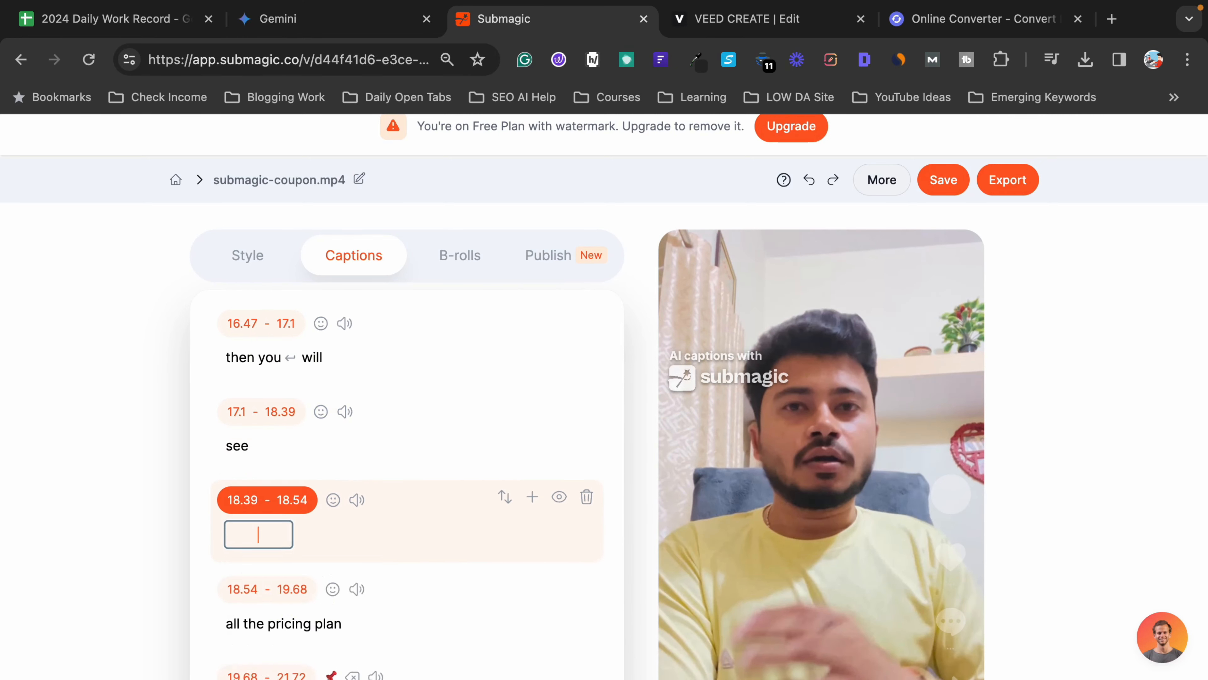
{"action": "left_click", "coordinate": [264, 541]}
{"action": "scroll", "coordinate": [383, 532], "scroll_direction": "down", "scroll_amount": 5}
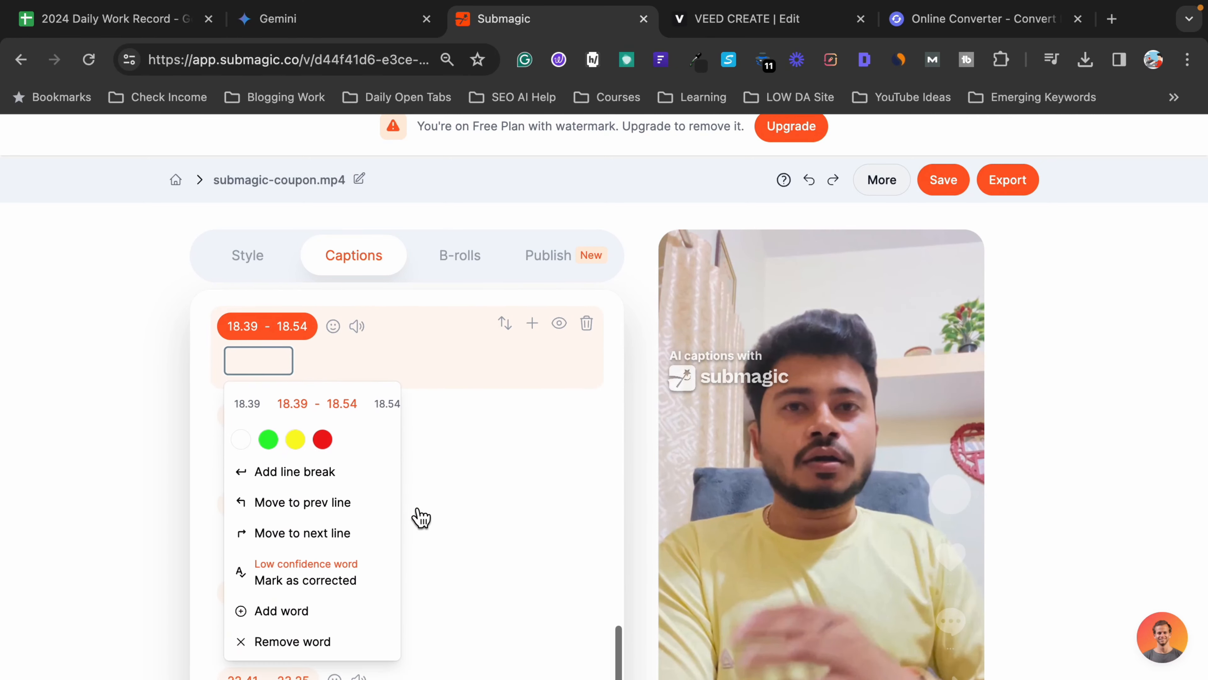
{"action": "left_click", "coordinate": [290, 624]}
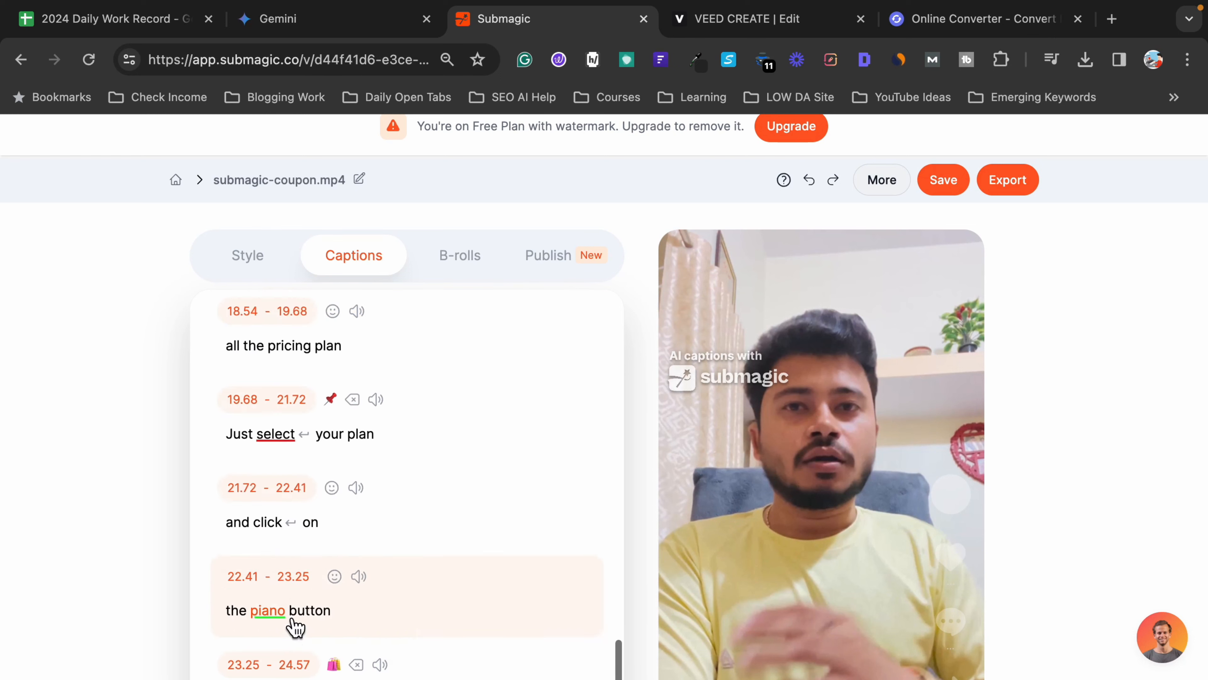
Replace the misheard word "piano" with "PAY" in the caption line "the piano button".
{"action": "scroll", "coordinate": [186, 464], "scroll_direction": "down", "scroll_amount": 2}
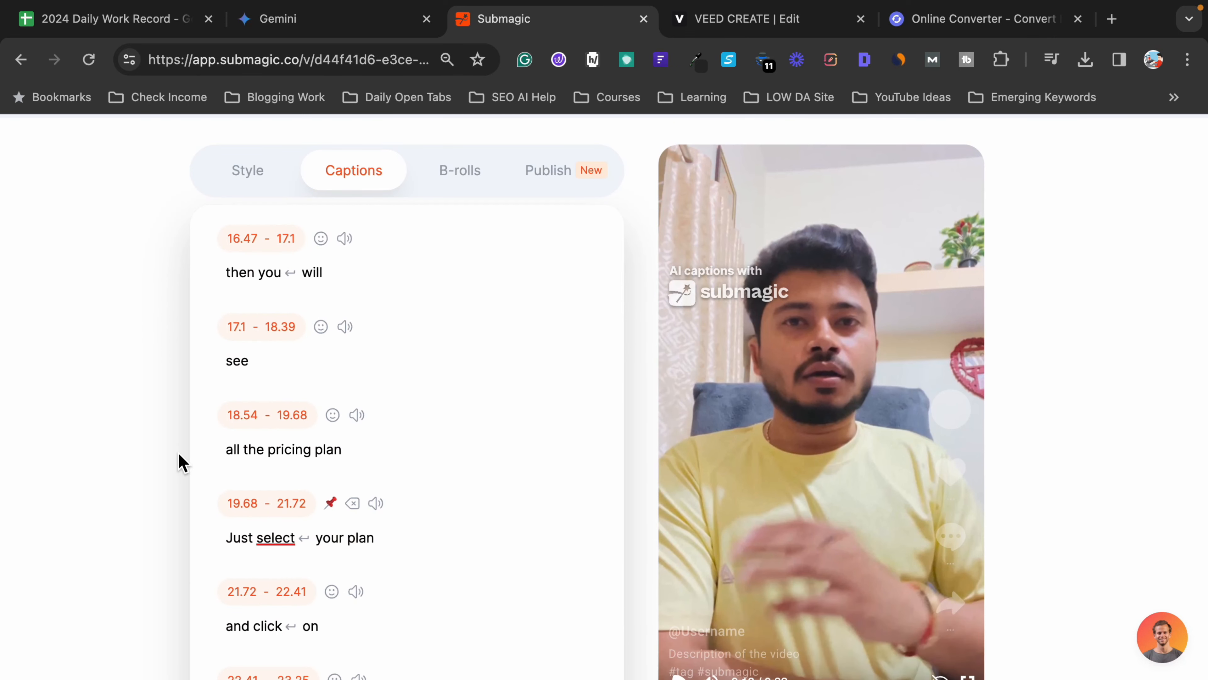
{"action": "scroll", "coordinate": [183, 461], "scroll_direction": "down", "scroll_amount": 2}
{"action": "scroll", "coordinate": [257, 400], "scroll_direction": "up", "scroll_amount": 2}
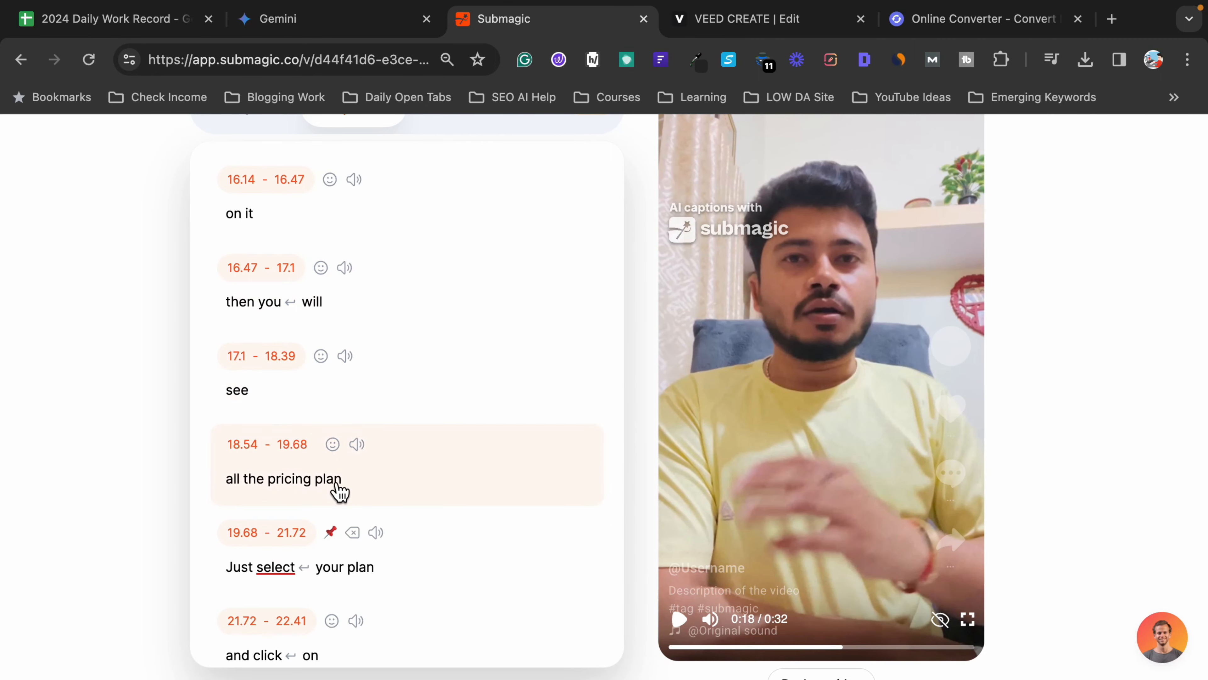
{"action": "scroll", "coordinate": [256, 475], "scroll_direction": "down", "scroll_amount": 2}
{"action": "scroll", "coordinate": [324, 475], "scroll_direction": "down", "scroll_amount": 3}
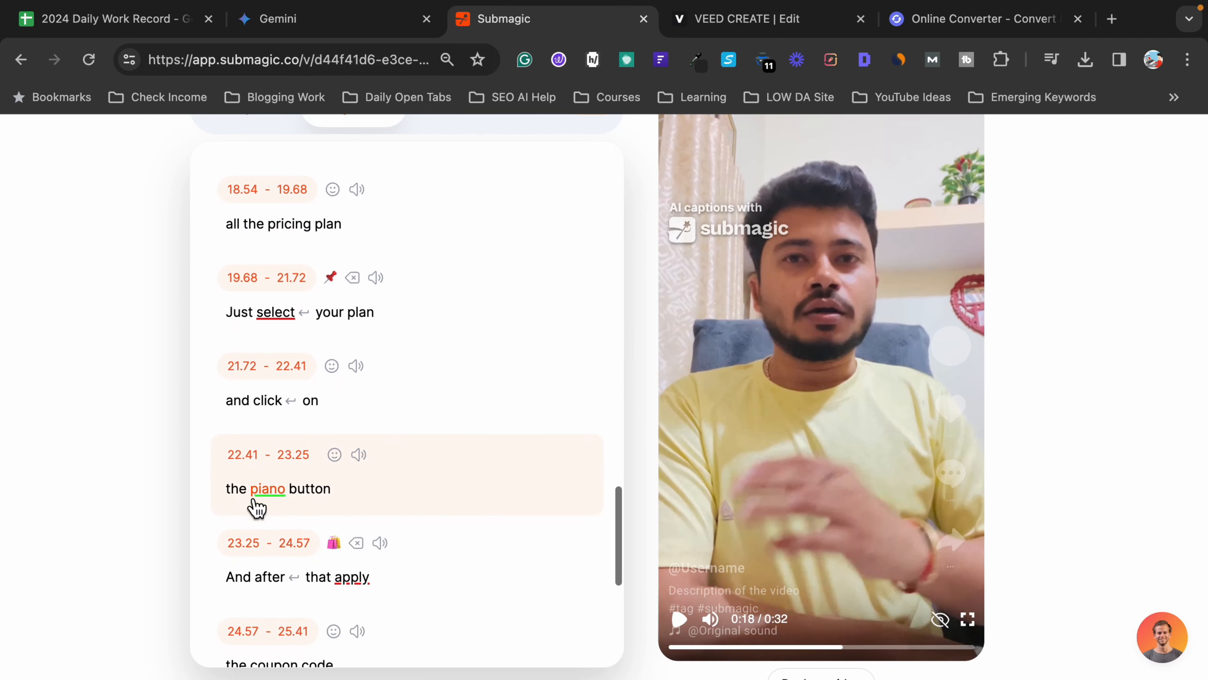
{"action": "left_click", "coordinate": [256, 495]}
{"action": "left_click", "coordinate": [266, 388]}
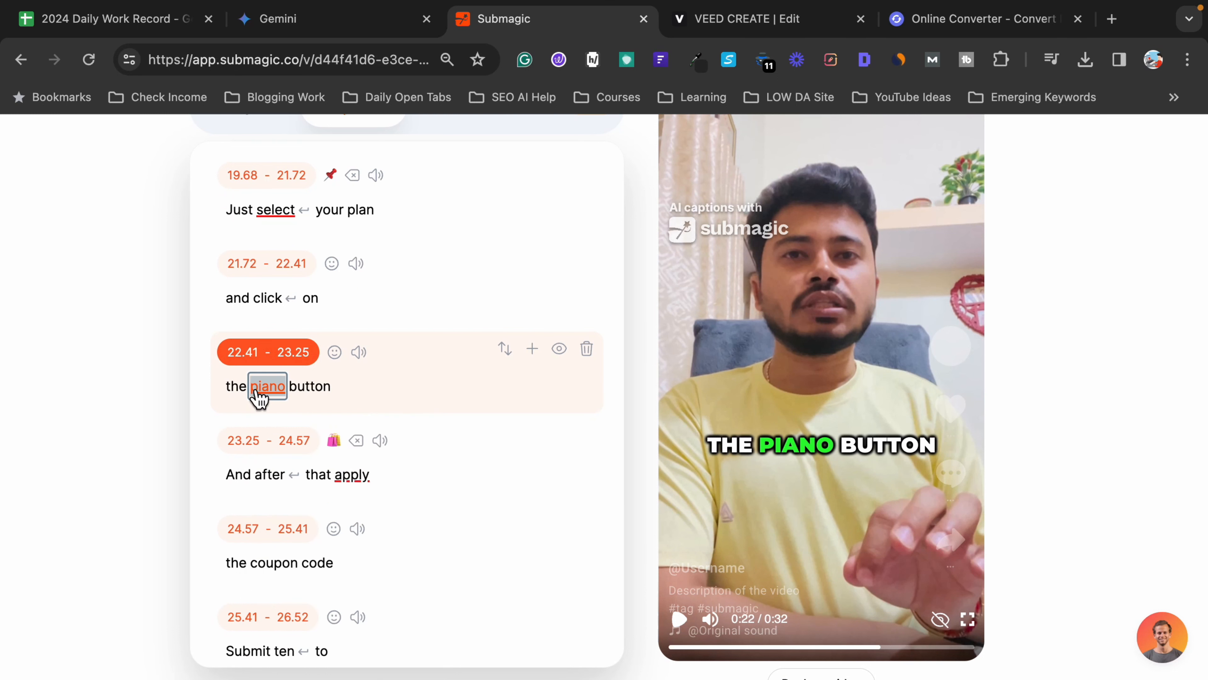
{"action": "left_click", "coordinate": [258, 395]}
{"action": "type", "text": "PAY"}
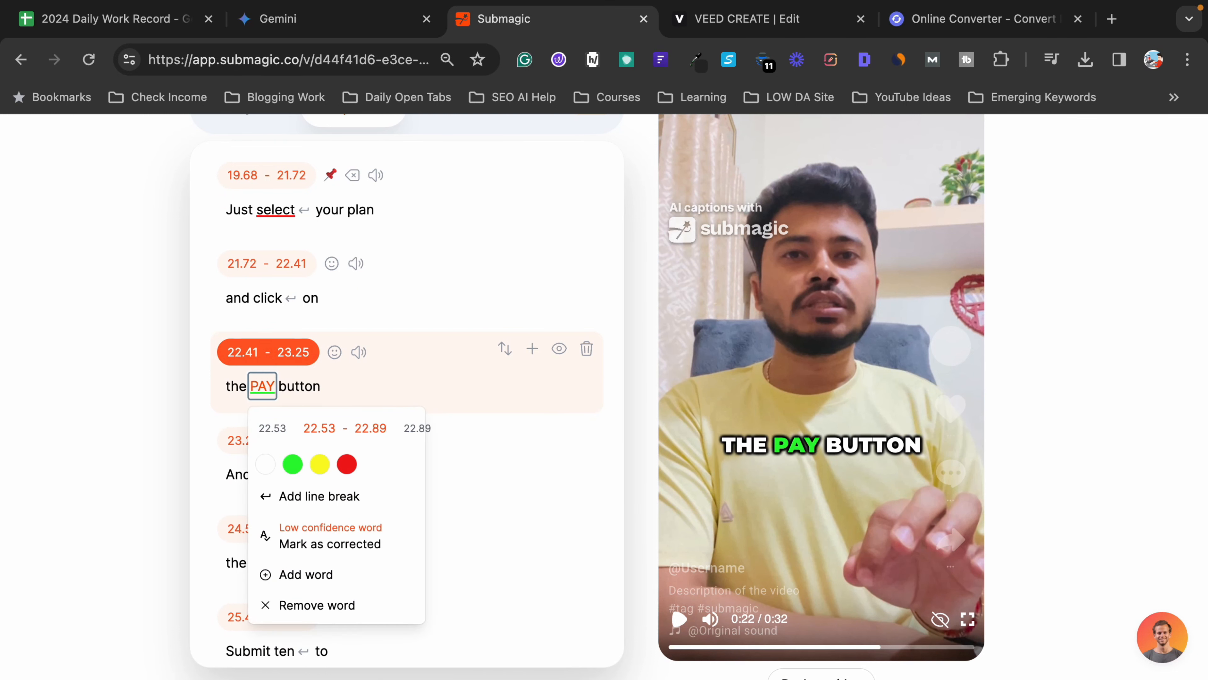
{"action": "left_click", "coordinate": [97, 410]}
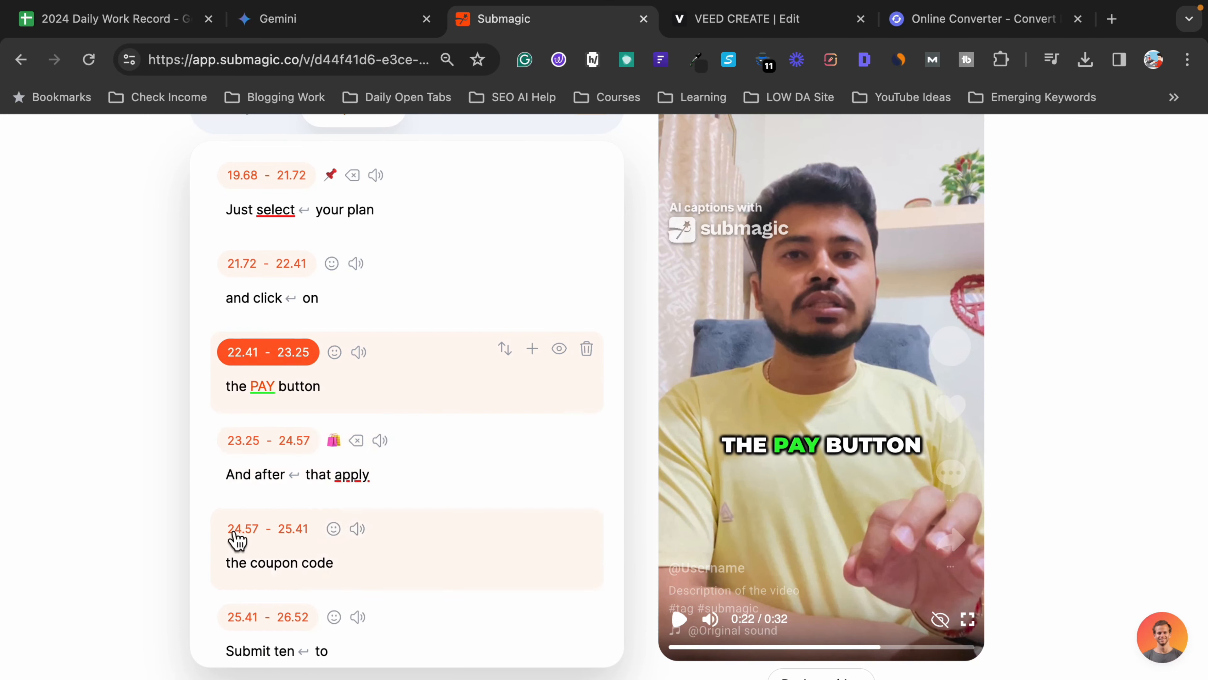
Replace "Submit" with "SUMIT10" and remove the word "ten" in the caption line "Submit ten to".
{"action": "scroll", "coordinate": [349, 565], "scroll_direction": "down", "scroll_amount": 3}
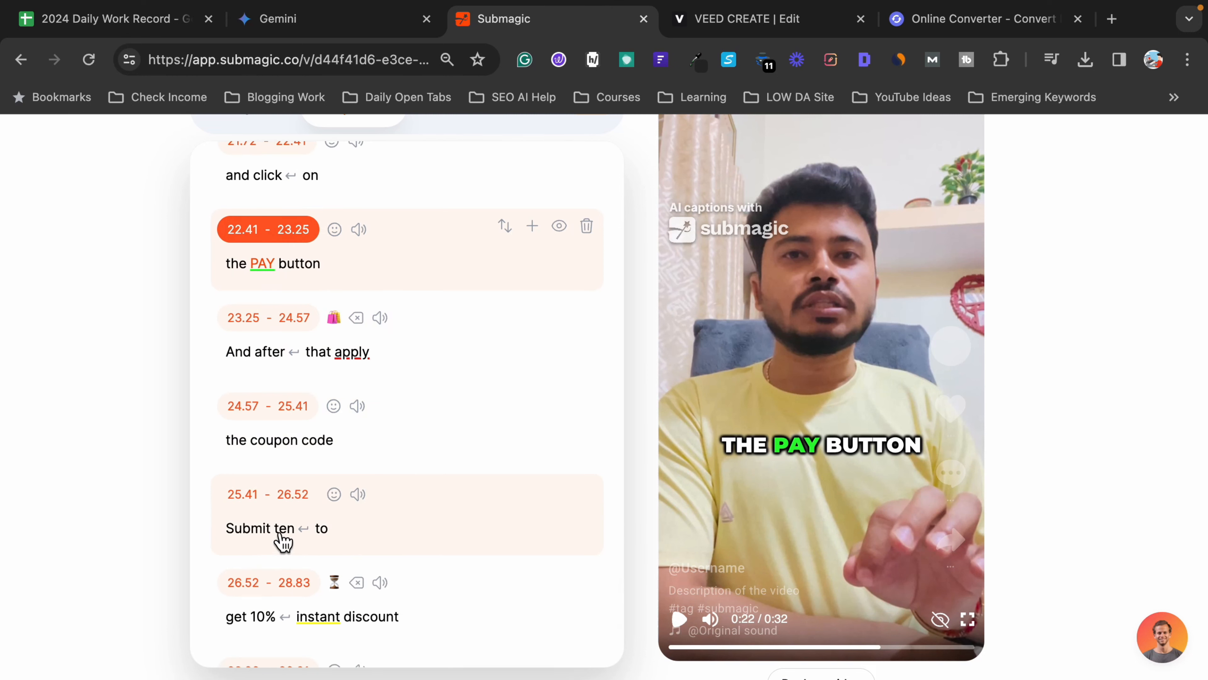
{"action": "left_click", "coordinate": [245, 539]}
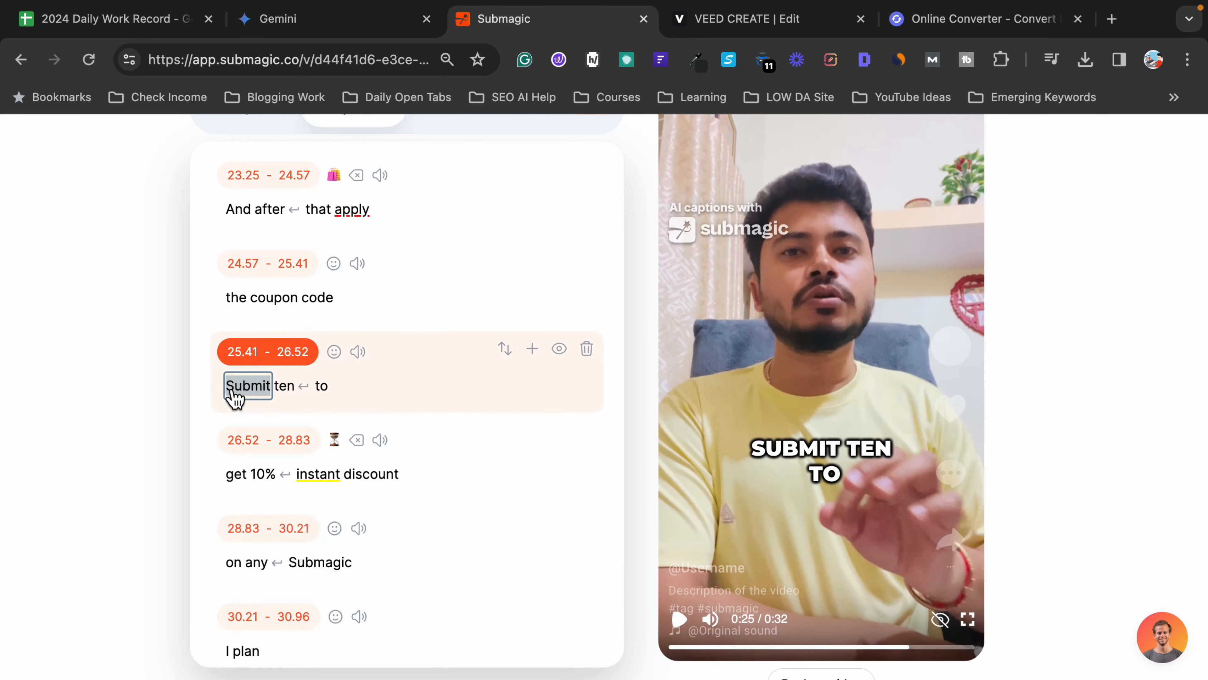
{"action": "left_click", "coordinate": [234, 386]}
{"action": "type", "text": "SUMIT10"}
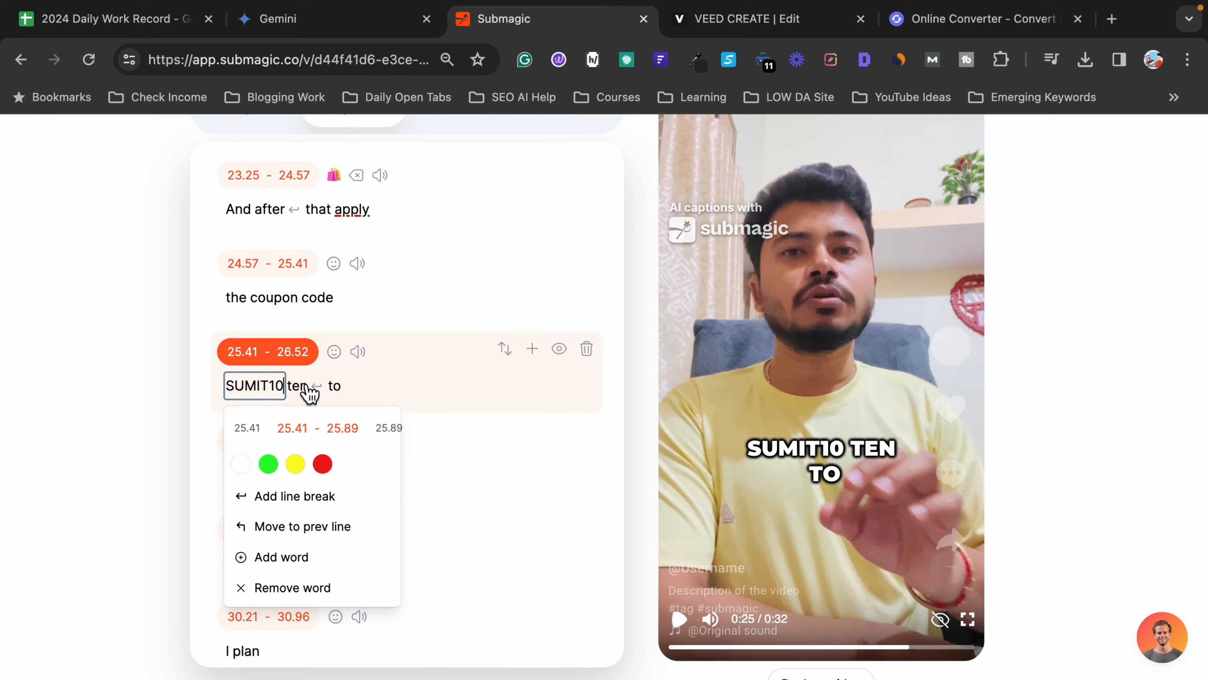
{"action": "left_click", "coordinate": [299, 386]}
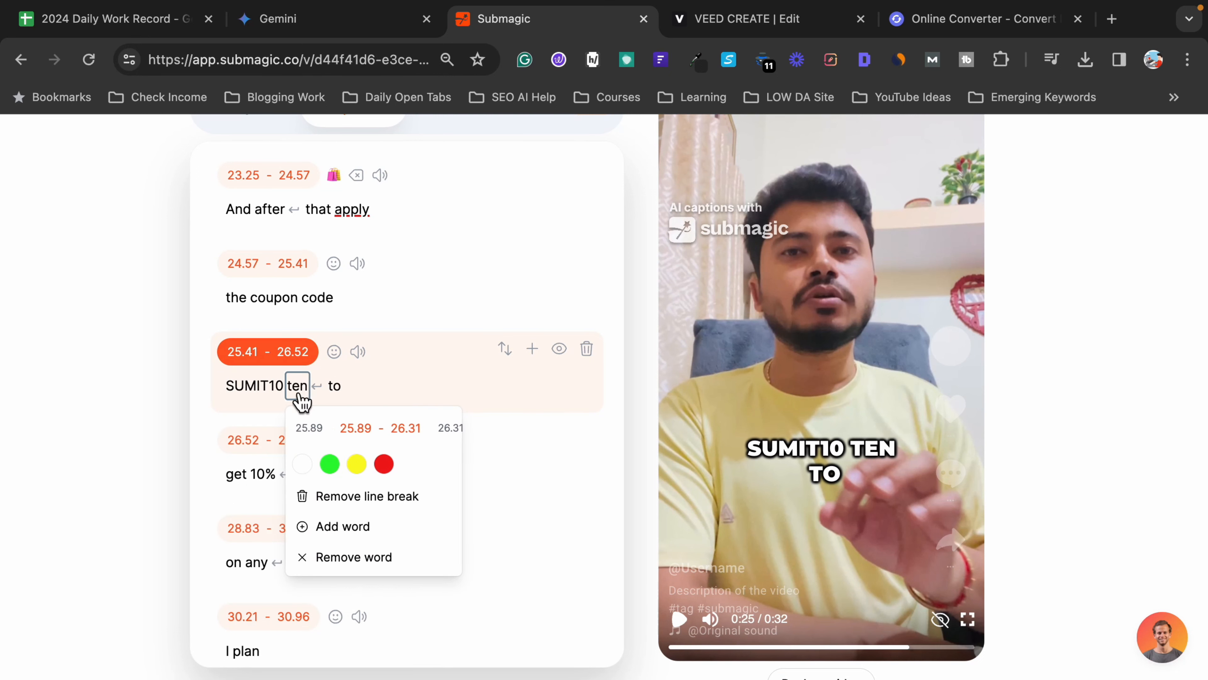
{"action": "left_click", "coordinate": [319, 558]}
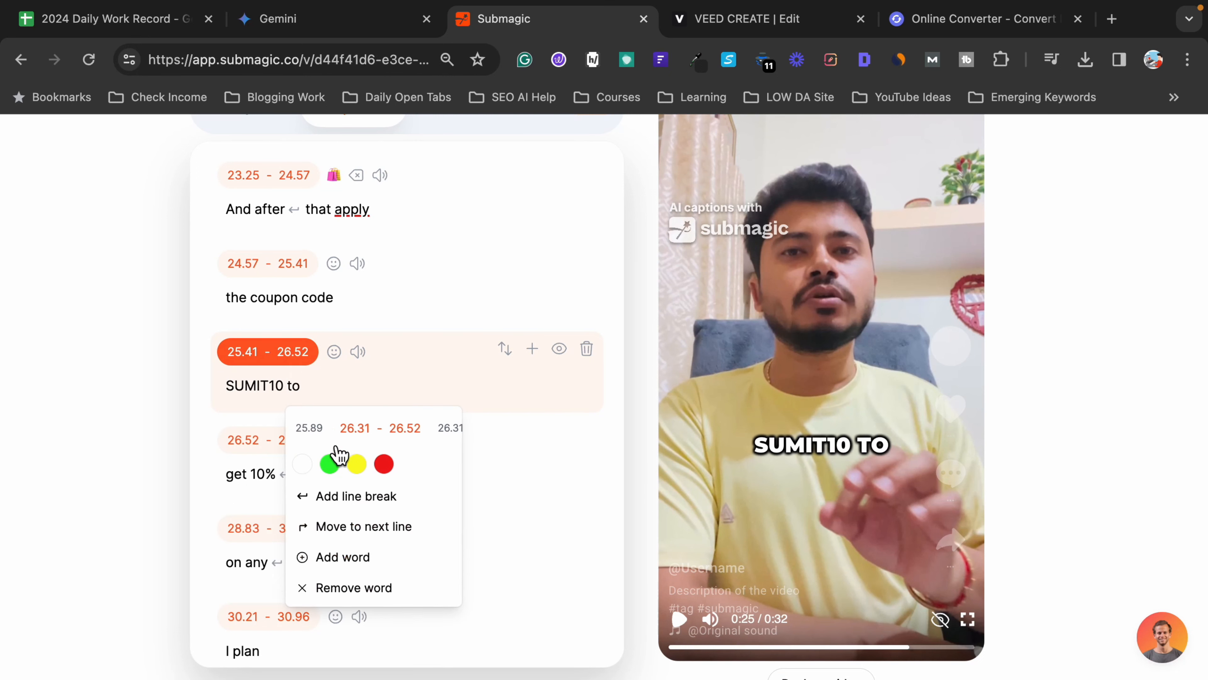
{"action": "left_click", "coordinate": [157, 429]}
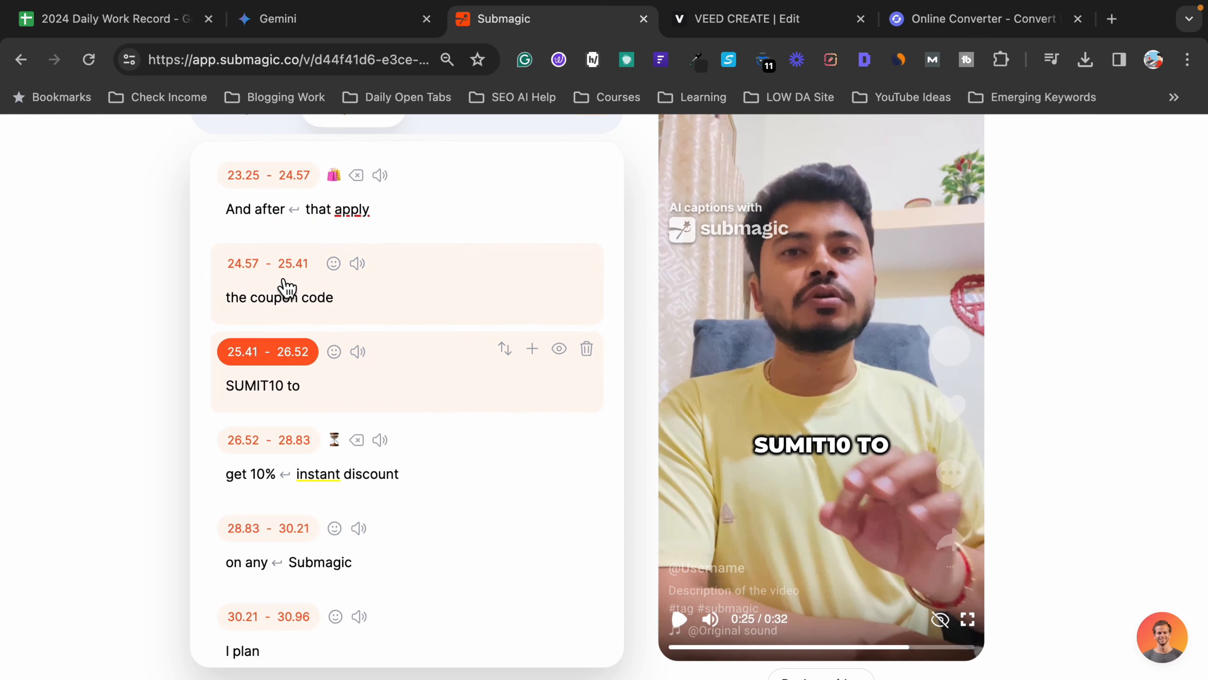
{"action": "scroll", "coordinate": [284, 471], "scroll_direction": "down", "scroll_amount": 1}
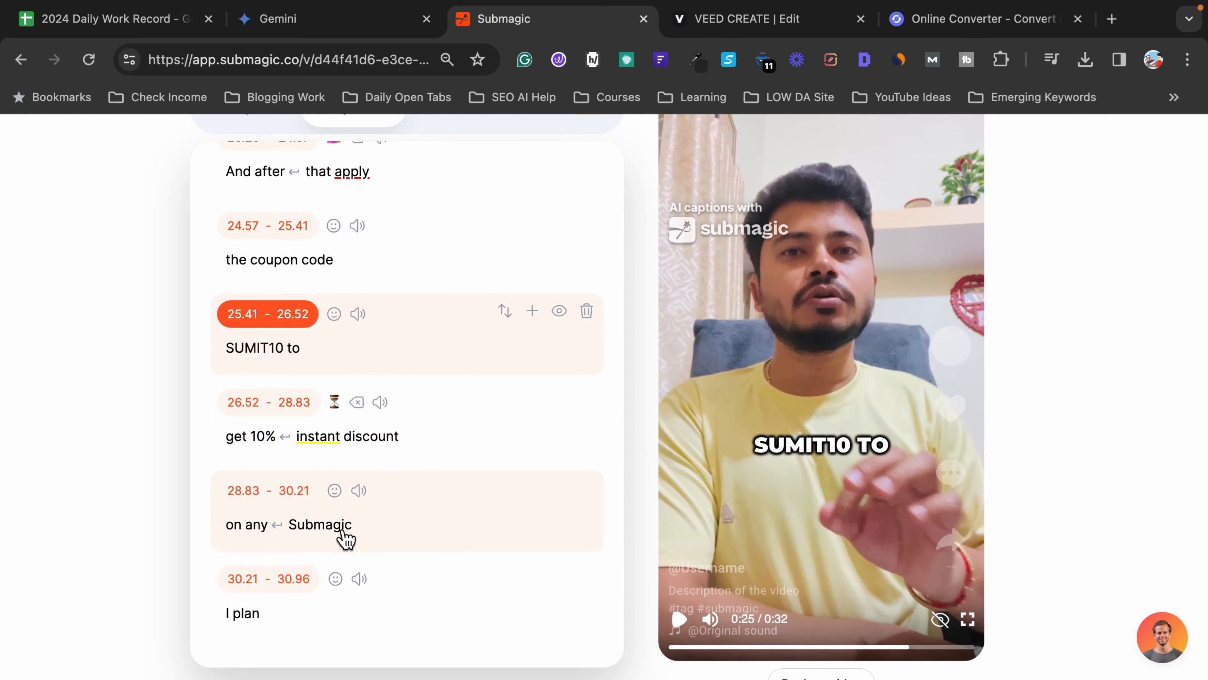
Correct the last caption line from "I plan" to "AI plan" and look back over the captions to the first line.
{"action": "left_click", "coordinate": [230, 617]}
{"action": "type", "text": "A"}
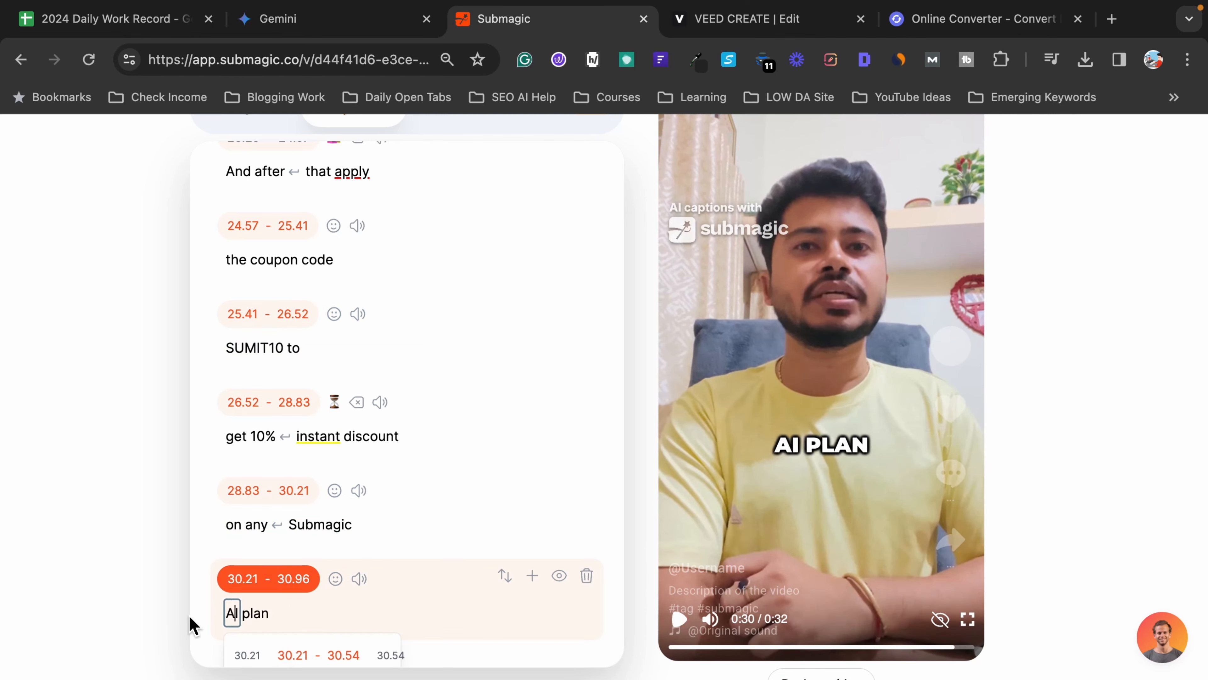
{"action": "scroll", "coordinate": [570, 386], "scroll_direction": "up", "scroll_amount": 20}
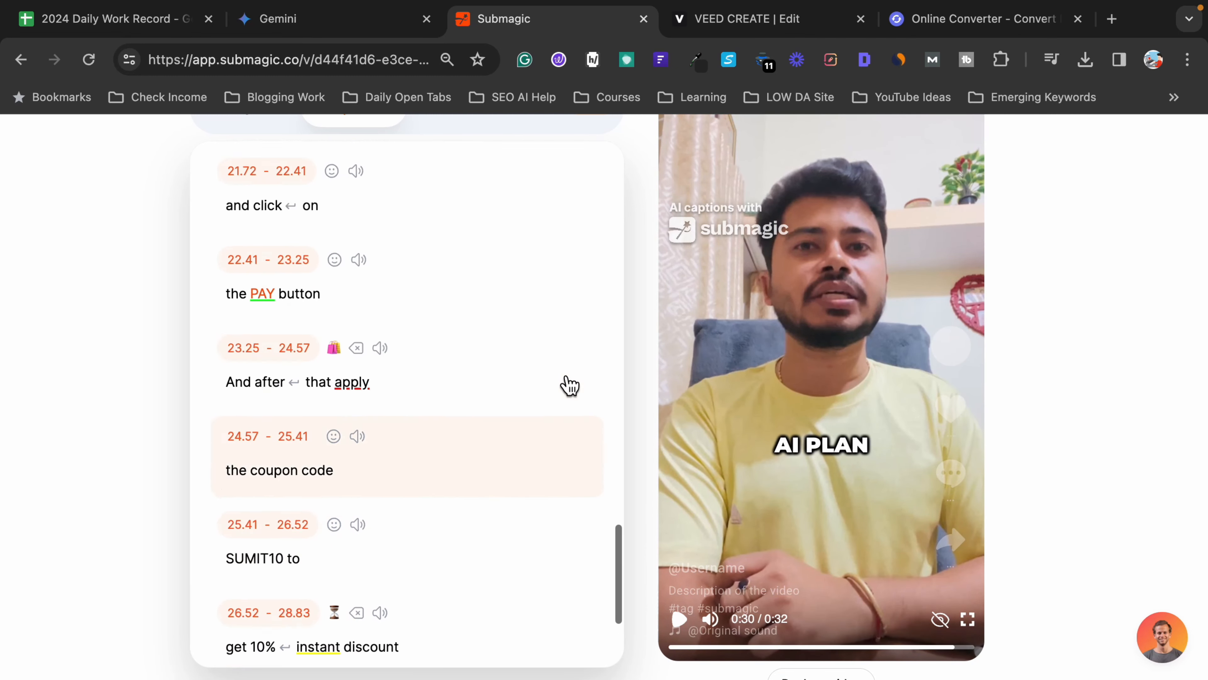
{"action": "scroll", "coordinate": [570, 386], "scroll_direction": "up", "scroll_amount": 20}
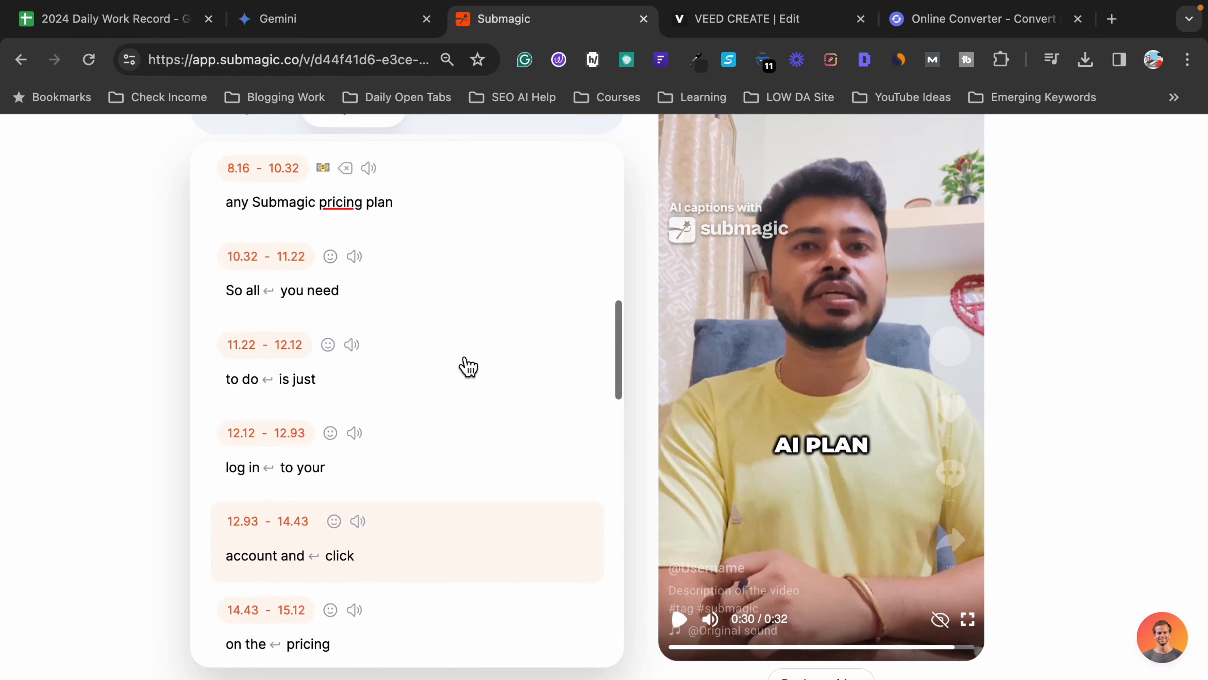
{"action": "scroll", "coordinate": [464, 365], "scroll_direction": "up", "scroll_amount": 10}
{"action": "scroll", "coordinate": [458, 359], "scroll_direction": "down", "scroll_amount": 5}
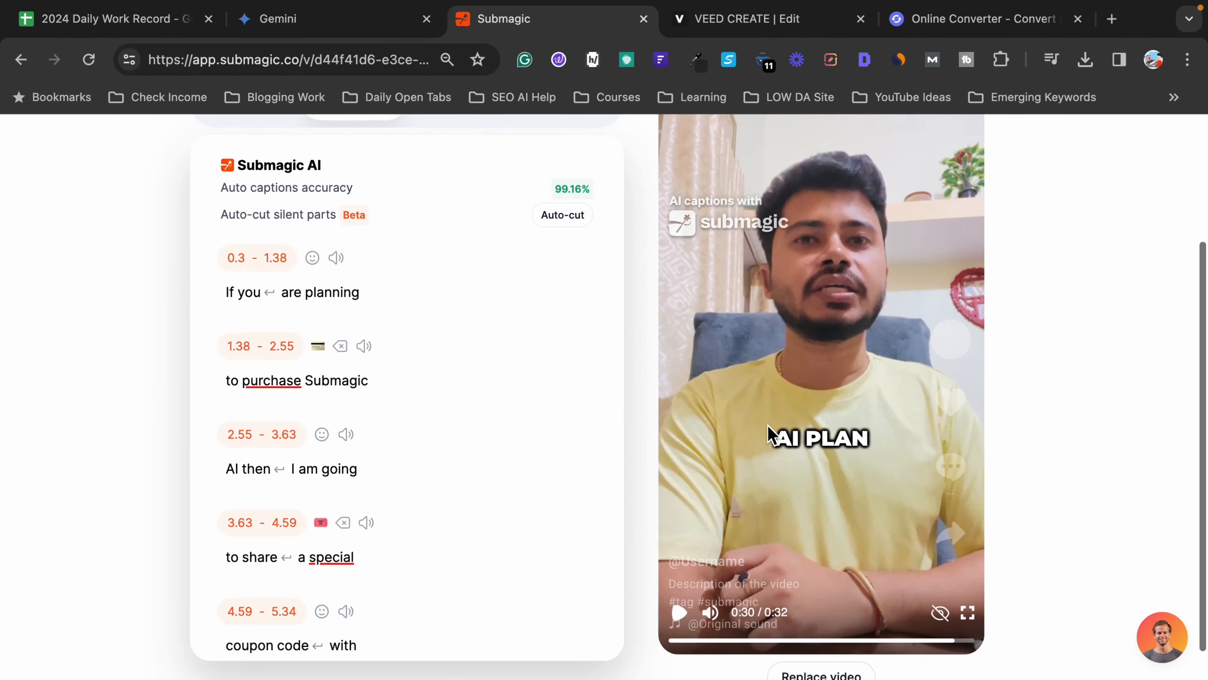
{"action": "scroll", "coordinate": [713, 510], "scroll_direction": "up", "scroll_amount": 3}
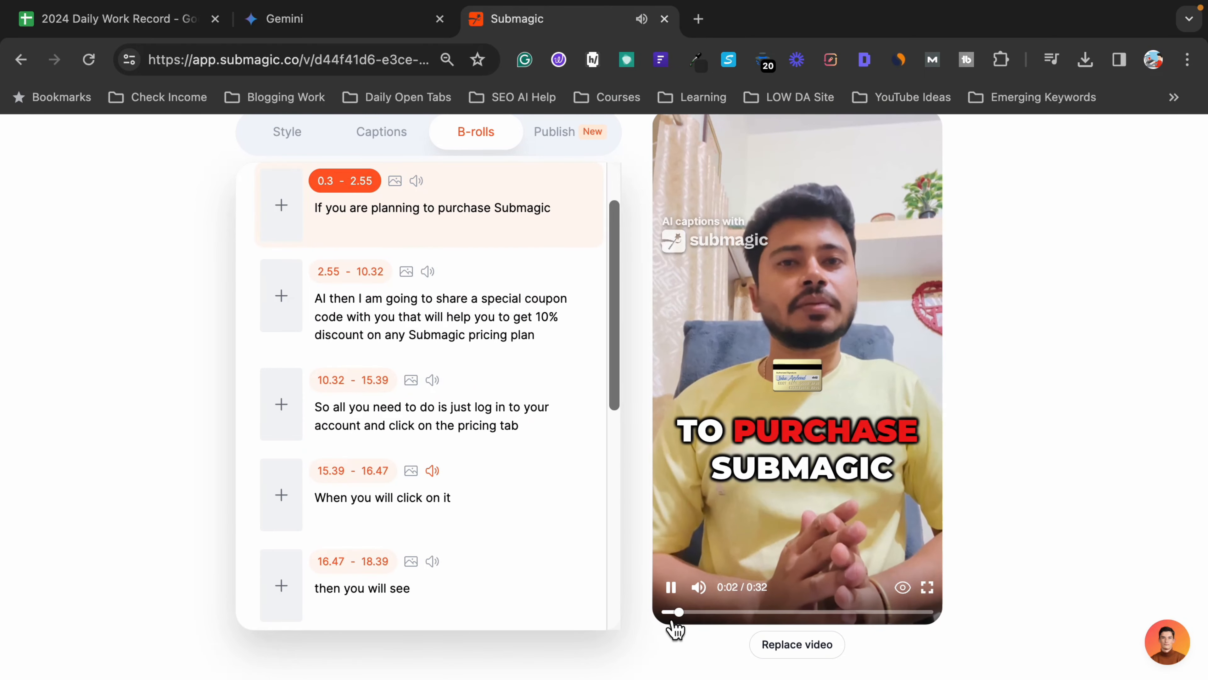
Bring up the B-roll segments and look through them from the first sentence to the SUMIT10 sentence.
{"action": "scroll", "coordinate": [673, 623], "scroll_direction": "up", "scroll_amount": 1}
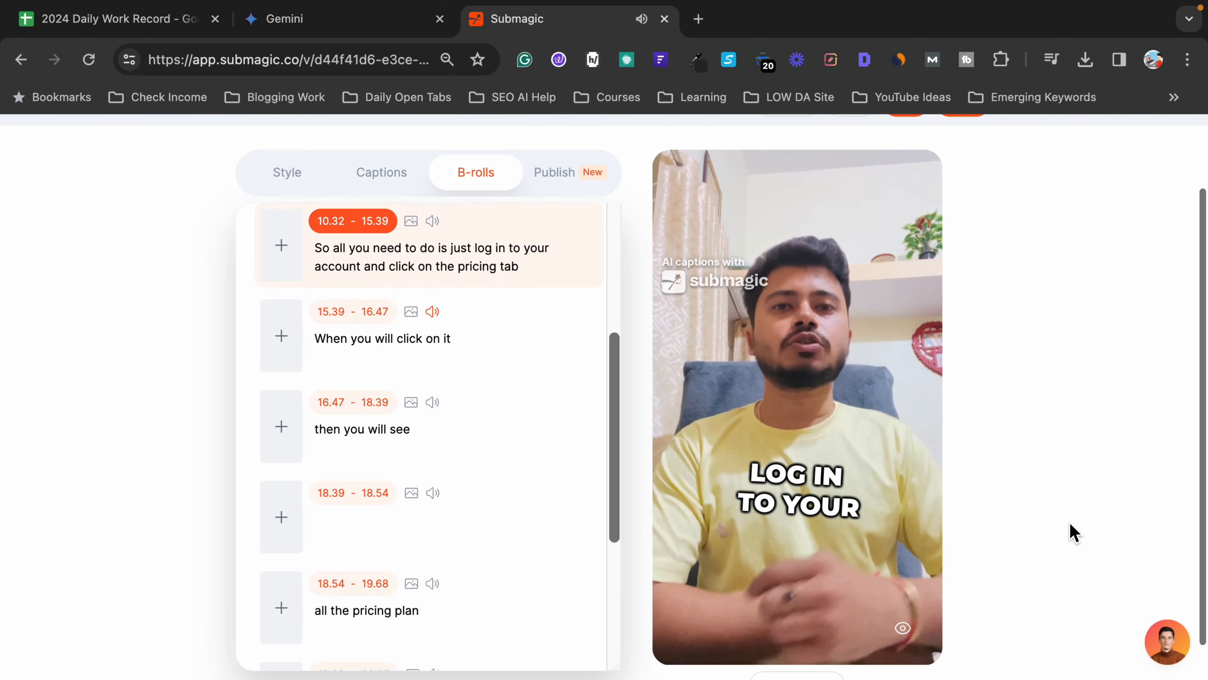
{"action": "scroll", "coordinate": [1074, 532], "scroll_direction": "down", "scroll_amount": 1}
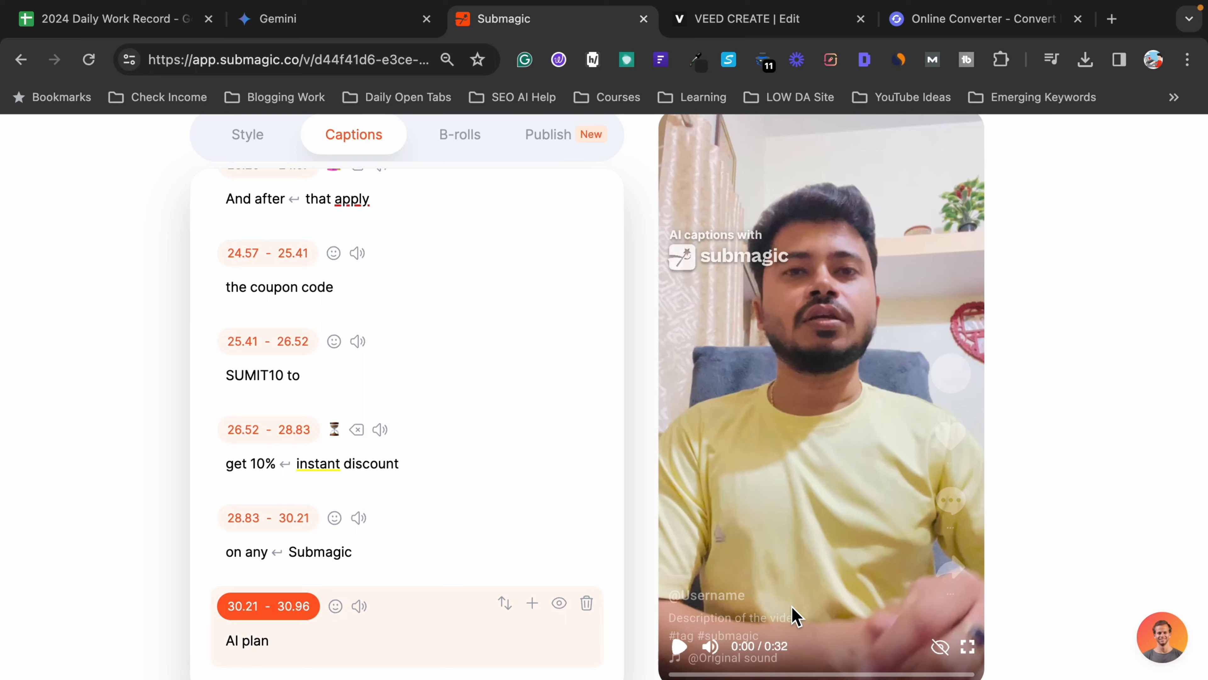
{"action": "scroll", "coordinate": [796, 617], "scroll_direction": "up", "scroll_amount": 8}
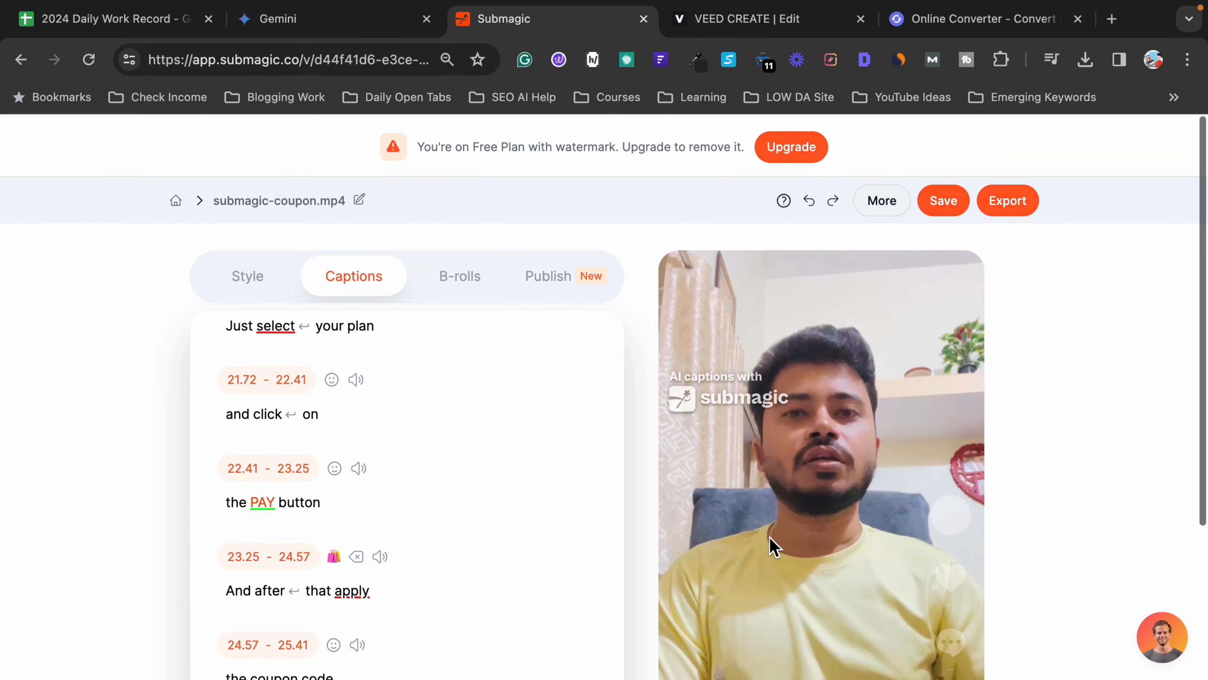
{"action": "left_click", "coordinate": [483, 291]}
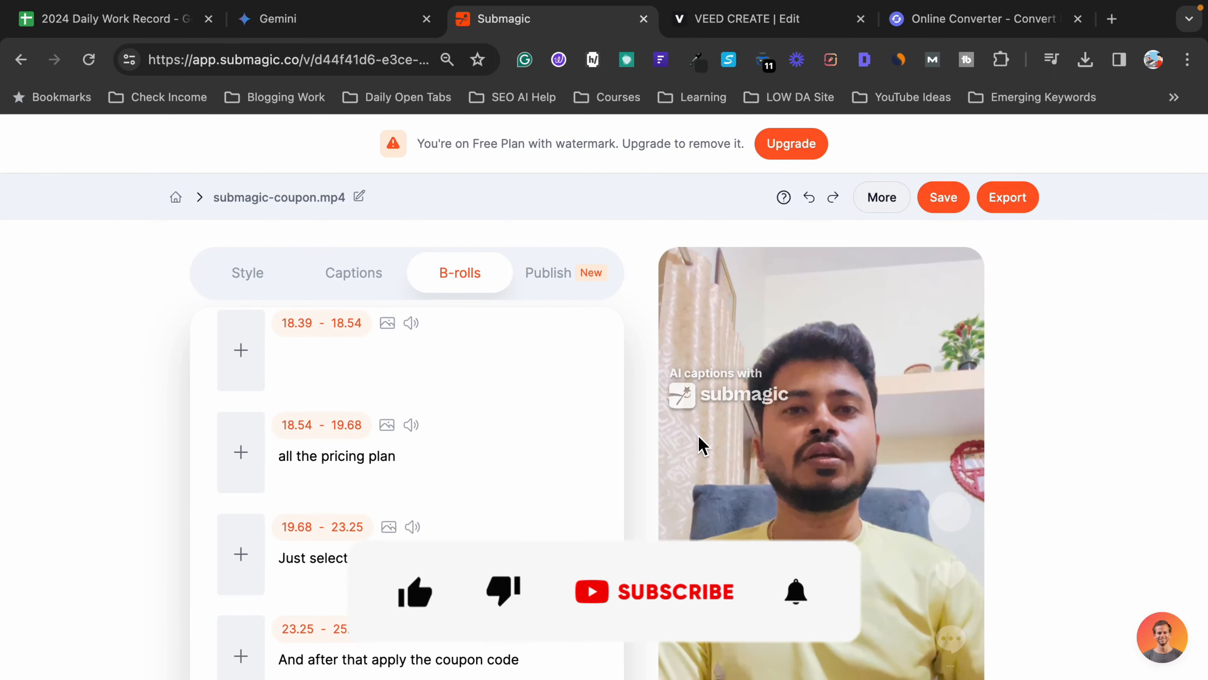
{"action": "scroll", "coordinate": [480, 547], "scroll_direction": "down", "scroll_amount": 4}
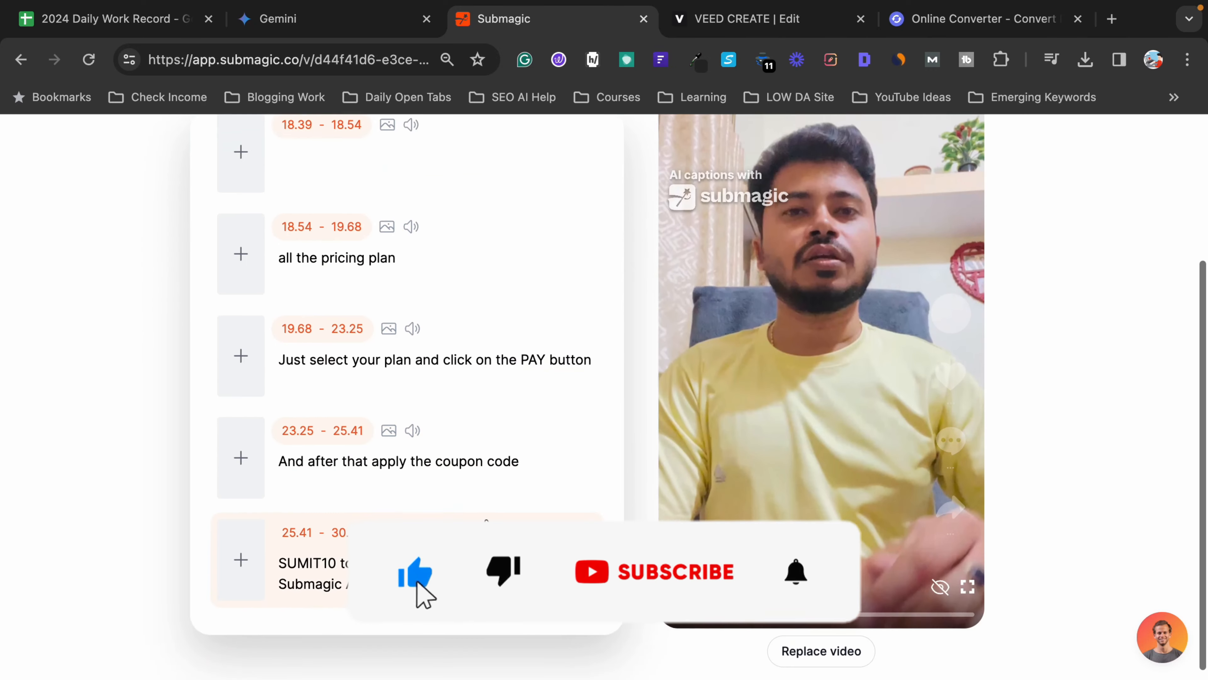
{"action": "scroll", "coordinate": [480, 486], "scroll_direction": "up", "scroll_amount": 10}
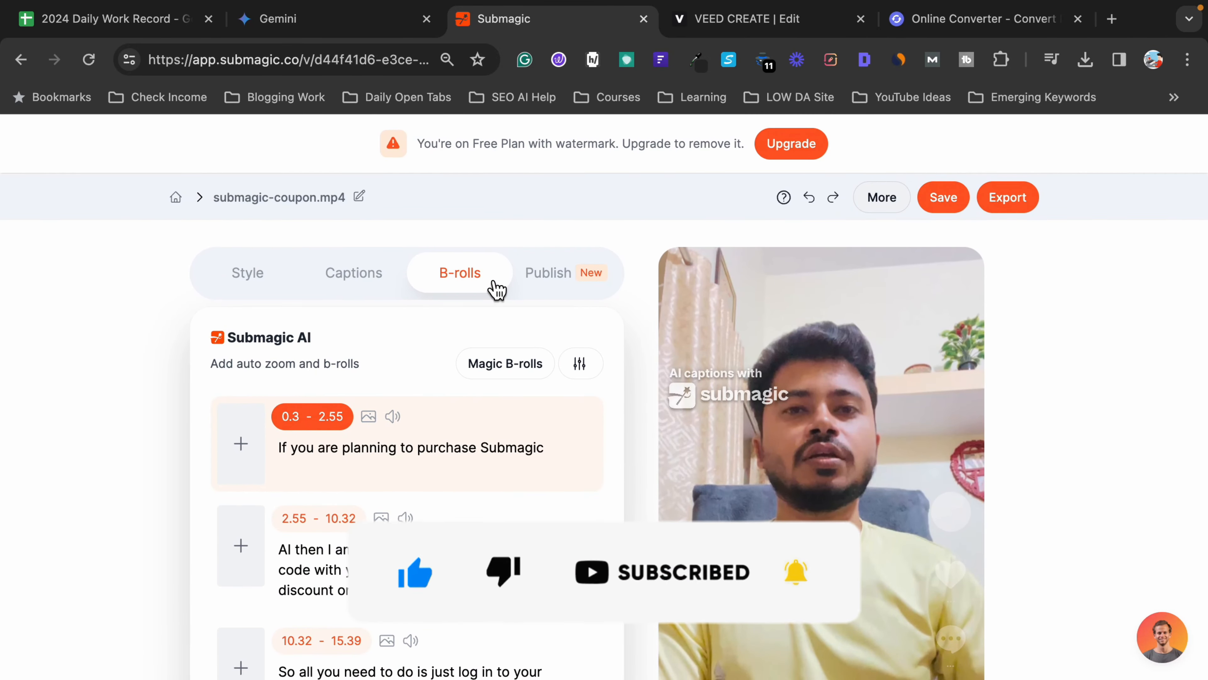
{"action": "scroll", "coordinate": [458, 551], "scroll_direction": "down", "scroll_amount": 3}
{"action": "scroll", "coordinate": [473, 588], "scroll_direction": "down", "scroll_amount": 3}
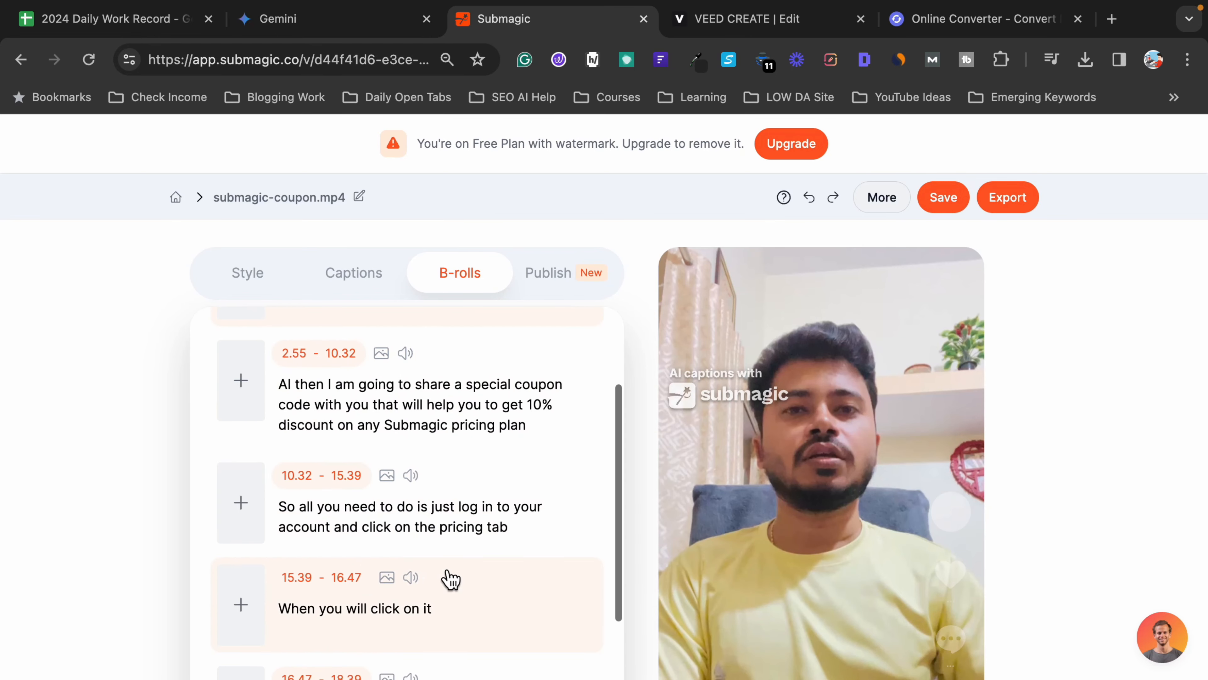
{"action": "scroll", "coordinate": [416, 581], "scroll_direction": "down", "scroll_amount": 2}
{"action": "scroll", "coordinate": [409, 585], "scroll_direction": "down", "scroll_amount": 5}
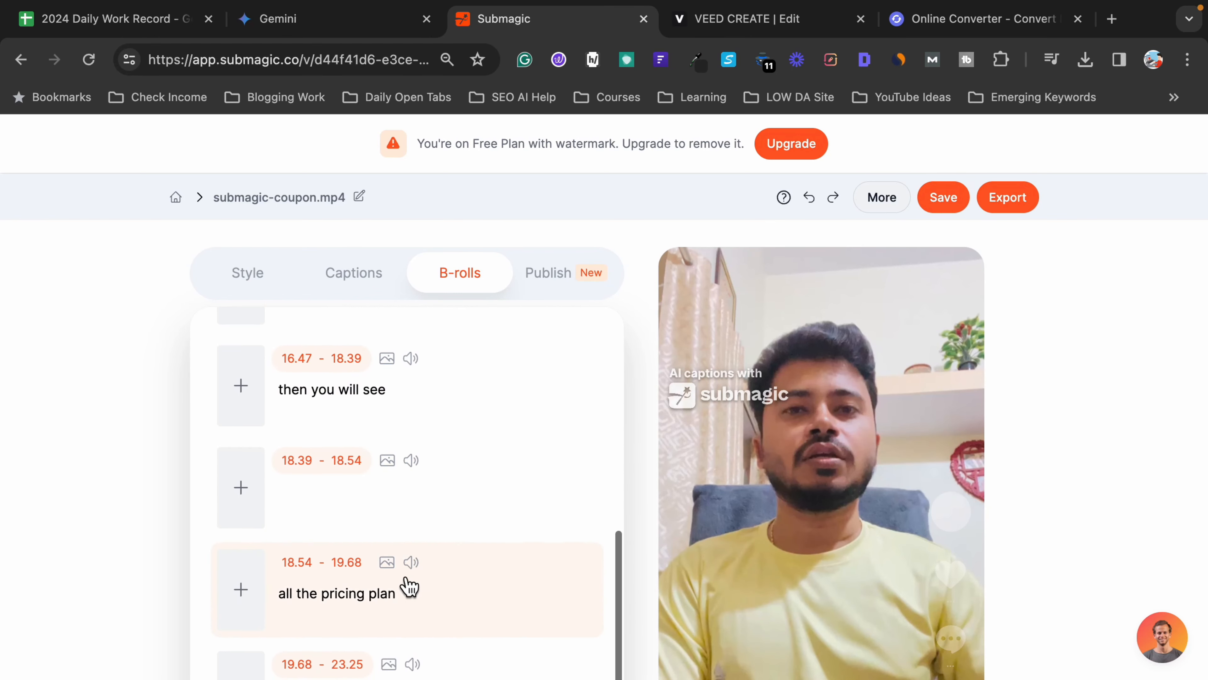
{"action": "scroll", "coordinate": [497, 611], "scroll_direction": "down", "scroll_amount": 5}
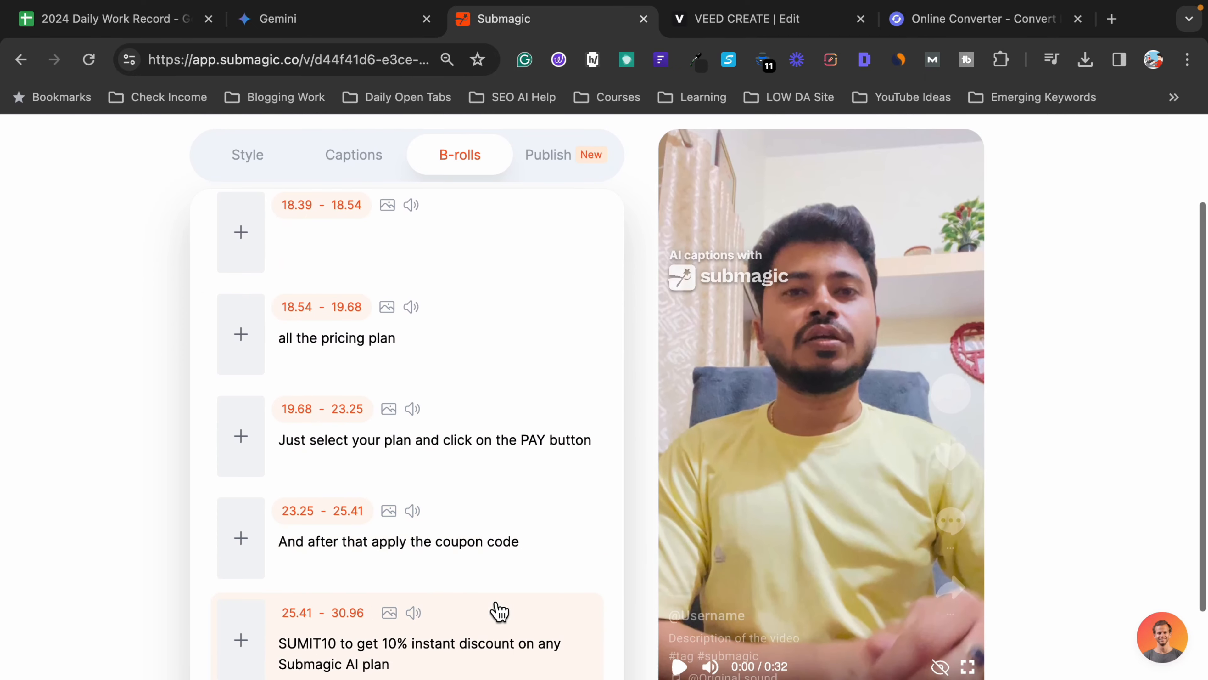
Add the free B-roll video of online shopping on a laptop for "purchase" in the first segment and preview it.
{"action": "left_click", "coordinate": [451, 442]}
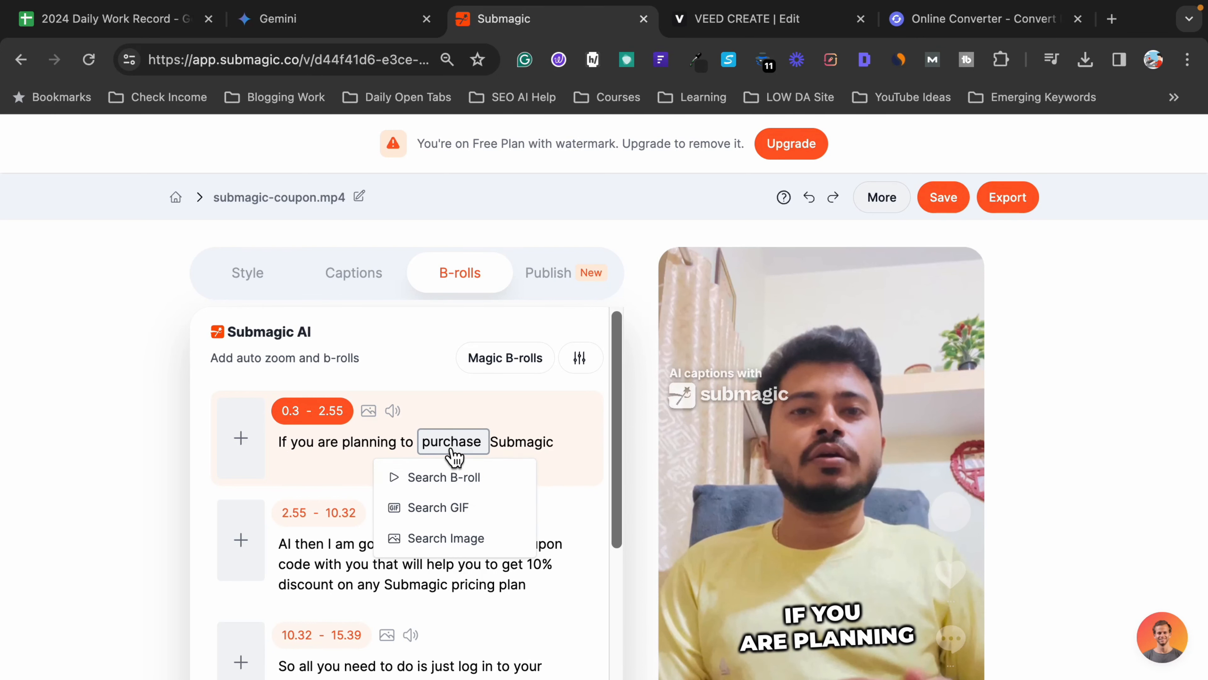
{"action": "left_click", "coordinate": [459, 477]}
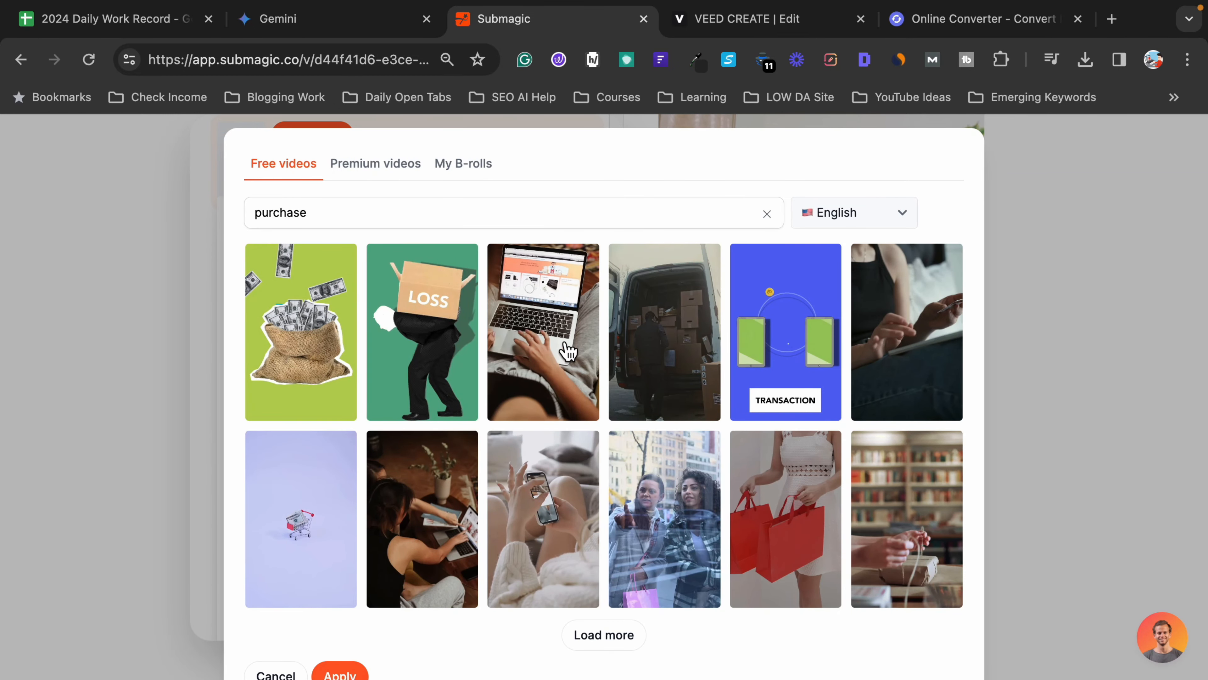
{"action": "left_click", "coordinate": [569, 352]}
{"action": "scroll", "coordinate": [637, 588], "scroll_direction": "down", "scroll_amount": 1}
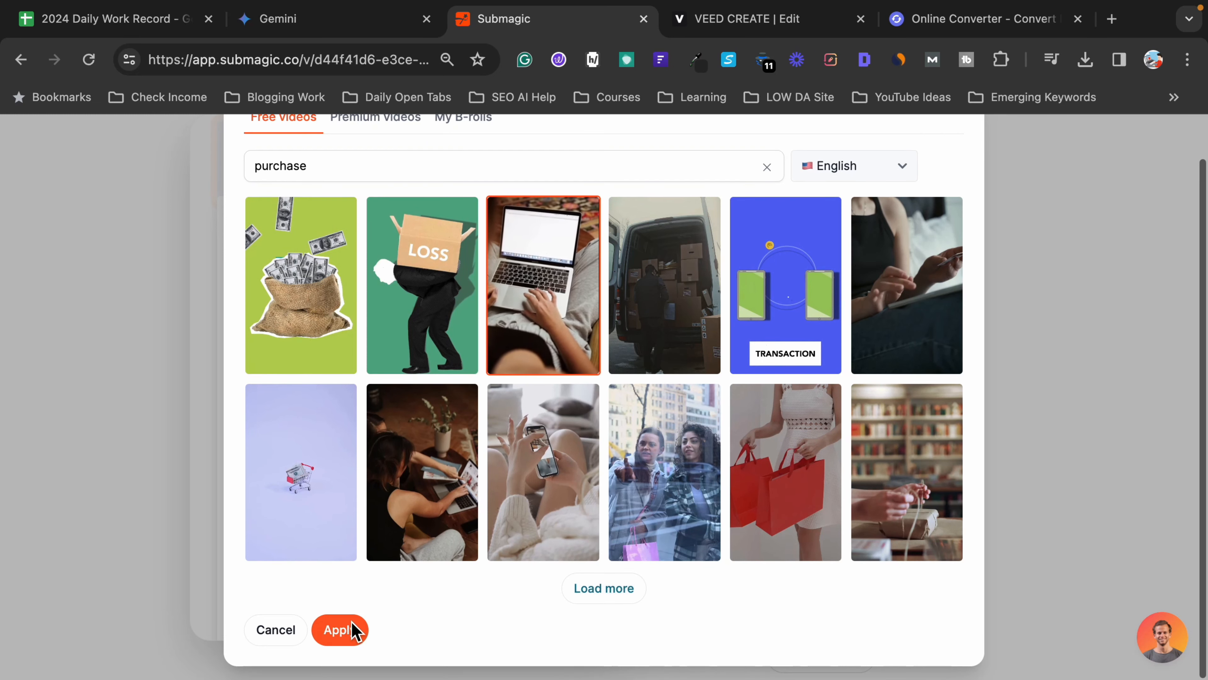
{"action": "left_click", "coordinate": [339, 633]}
{"action": "scroll", "coordinate": [366, 548], "scroll_direction": "up", "scroll_amount": 2}
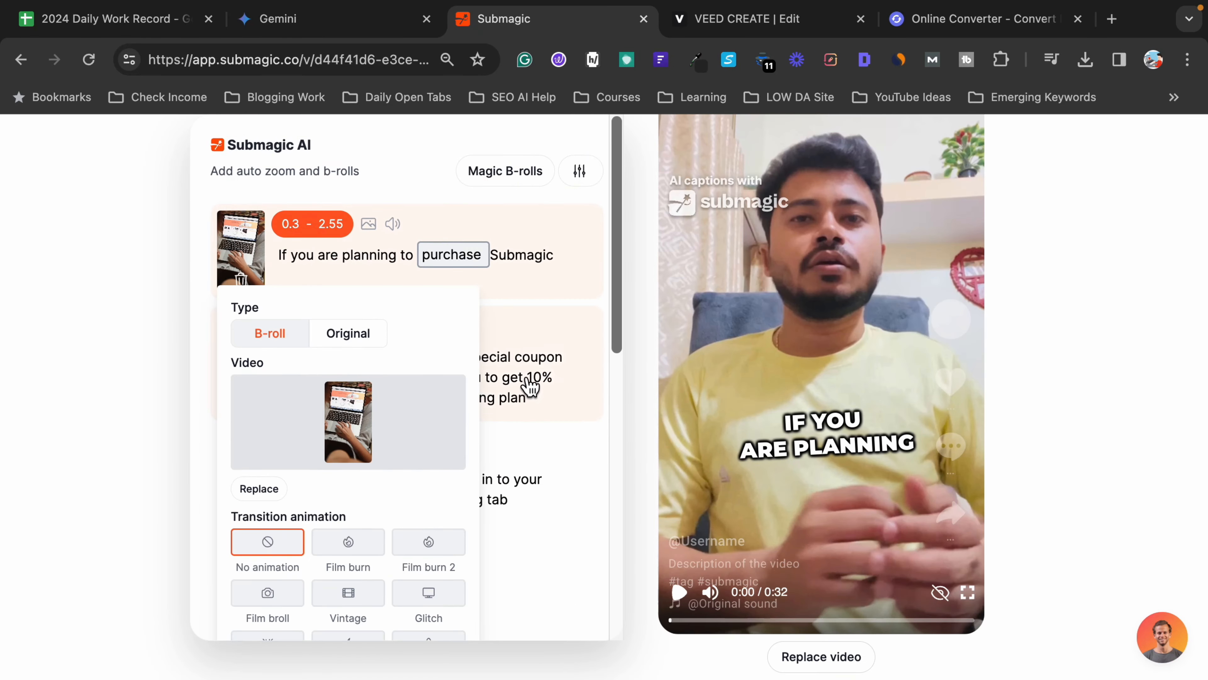
{"action": "left_click", "coordinate": [679, 593]}
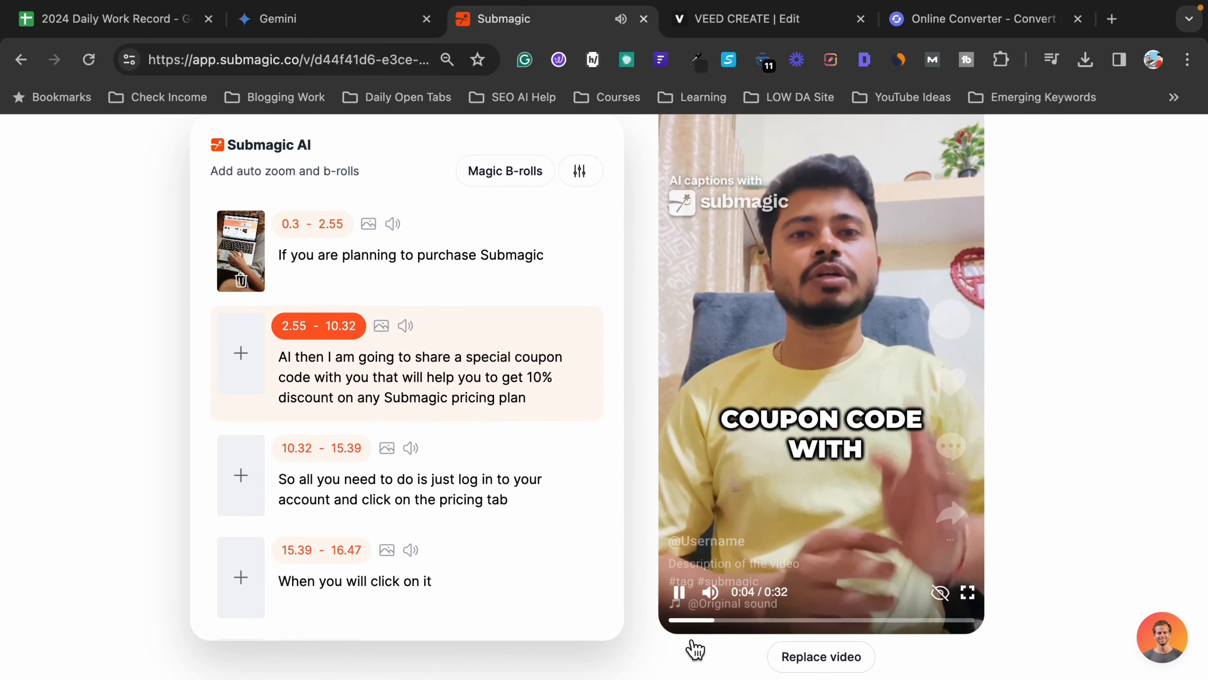
{"action": "left_click", "coordinate": [681, 595]}
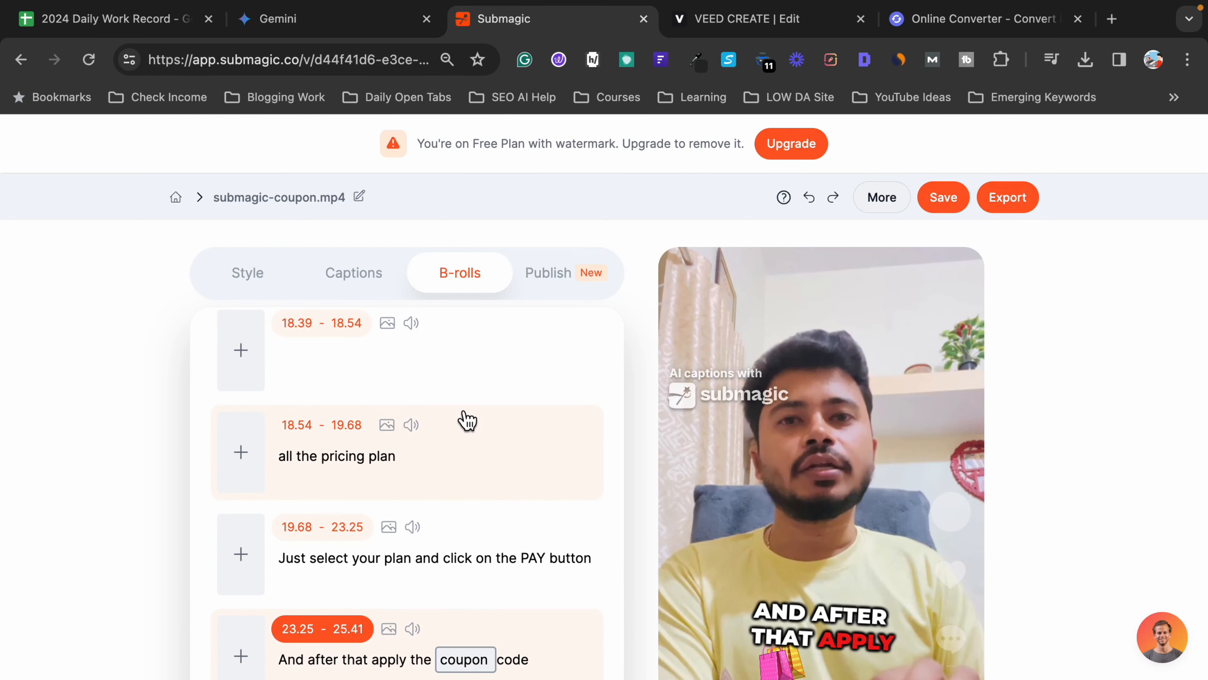
Generate automatic B-rolls for the whole video with Magic B-rolls.
{"action": "scroll", "coordinate": [465, 419], "scroll_direction": "up", "scroll_amount": 10}
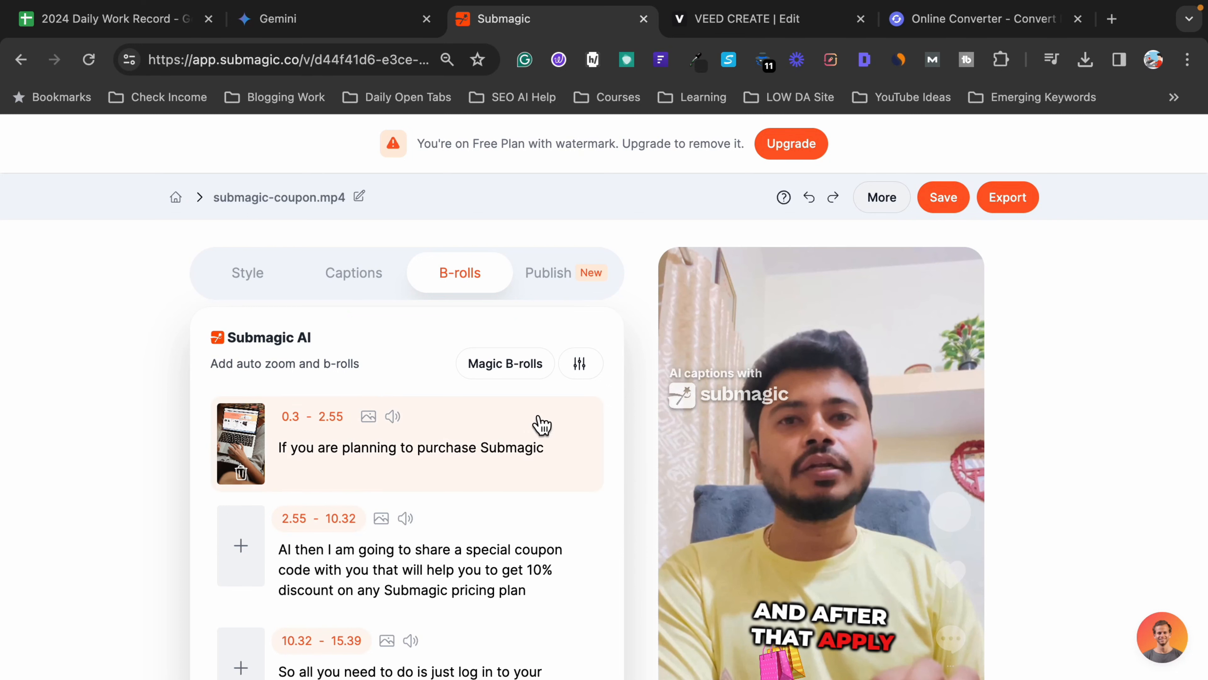
{"action": "left_click", "coordinate": [511, 374]}
{"action": "scroll", "coordinate": [412, 467], "scroll_direction": "down", "scroll_amount": 10}
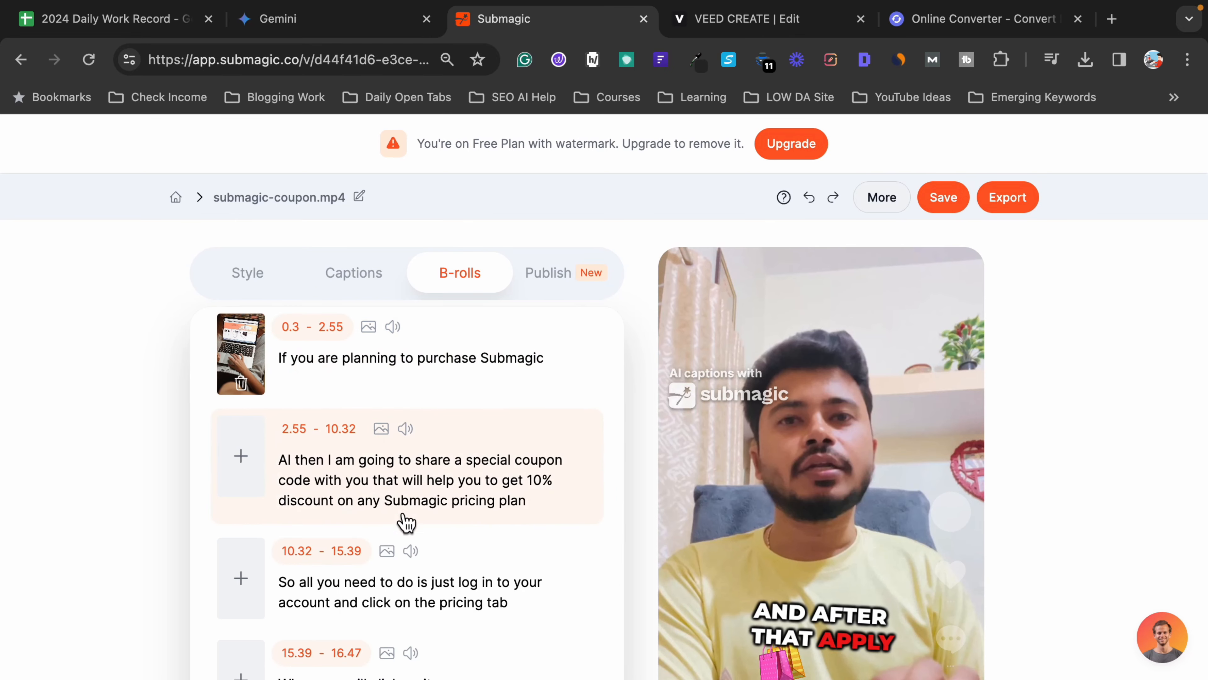
Check which segments received automatic B-rolls and play the video from the "And after that apply" caption.
{"action": "scroll", "coordinate": [383, 540], "scroll_direction": "down", "scroll_amount": 3}
{"action": "scroll", "coordinate": [383, 490], "scroll_direction": "up", "scroll_amount": 7}
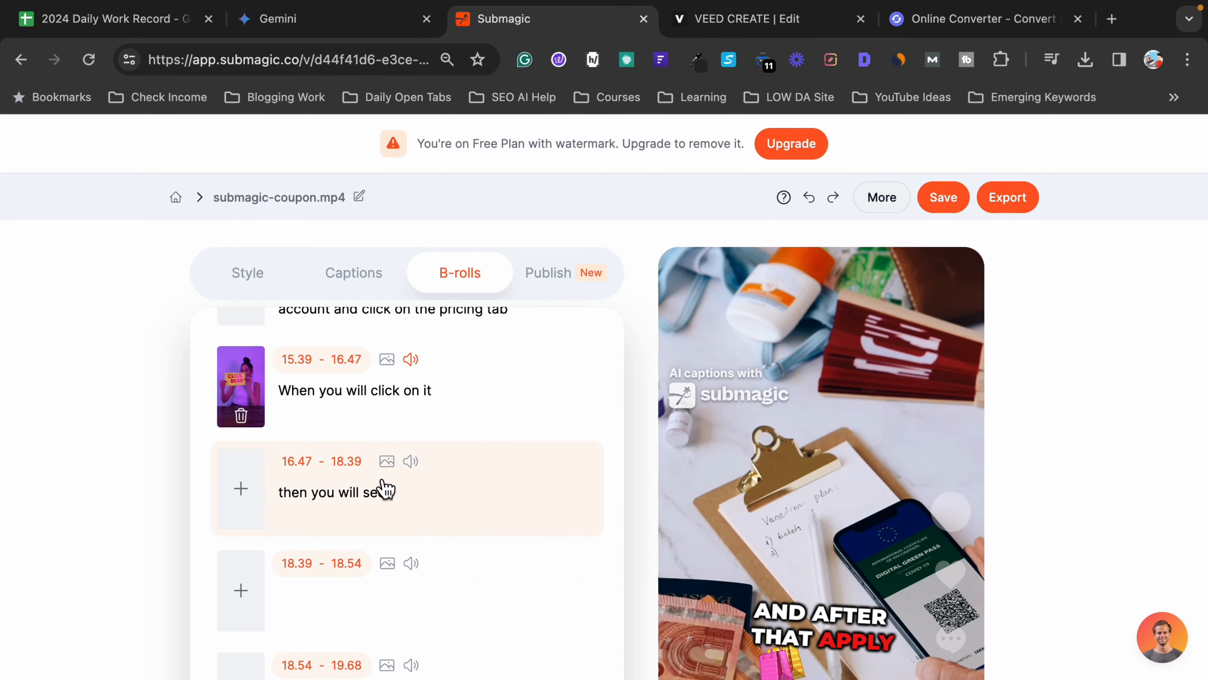
{"action": "scroll", "coordinate": [378, 547], "scroll_direction": "up", "scroll_amount": 5}
{"action": "scroll", "coordinate": [378, 548], "scroll_direction": "down", "scroll_amount": 10}
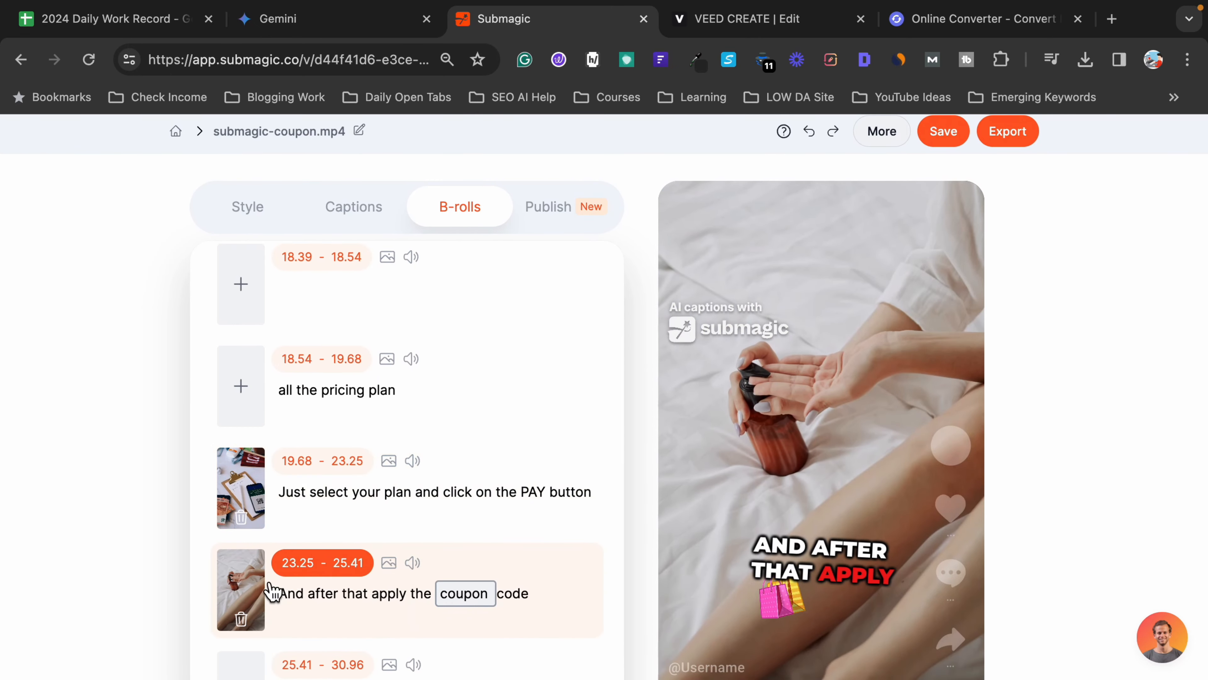
{"action": "scroll", "coordinate": [280, 533], "scroll_direction": "up", "scroll_amount": 8}
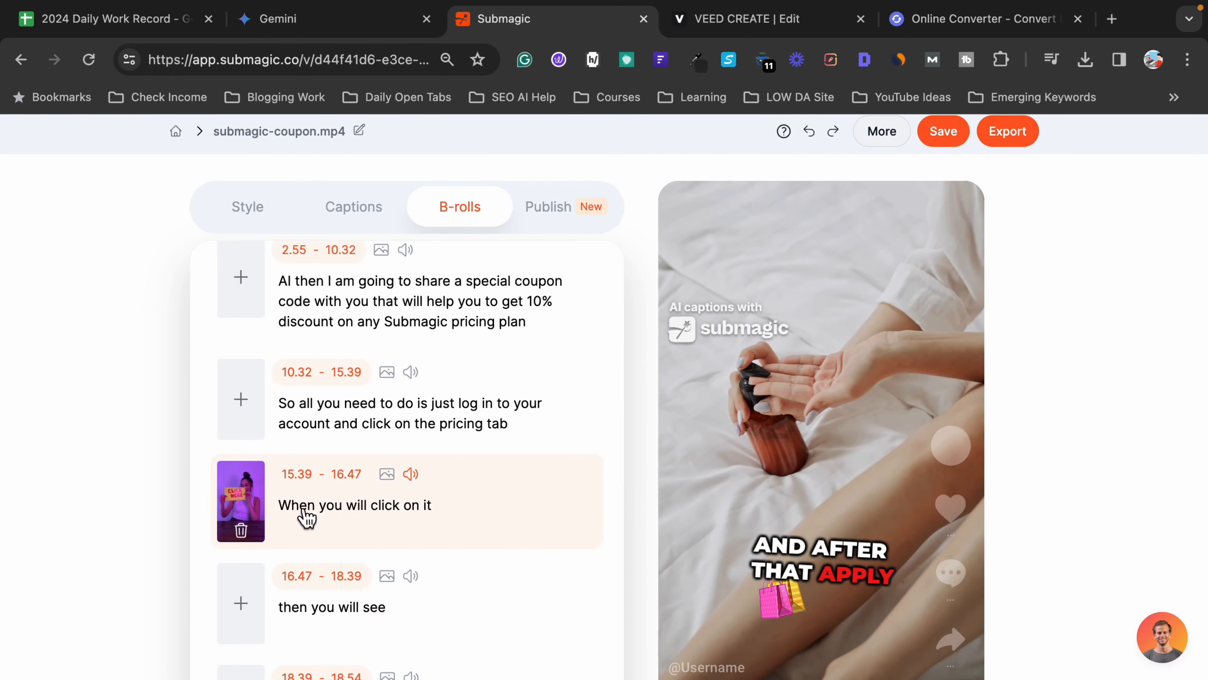
{"action": "scroll", "coordinate": [307, 517], "scroll_direction": "down", "scroll_amount": 10}
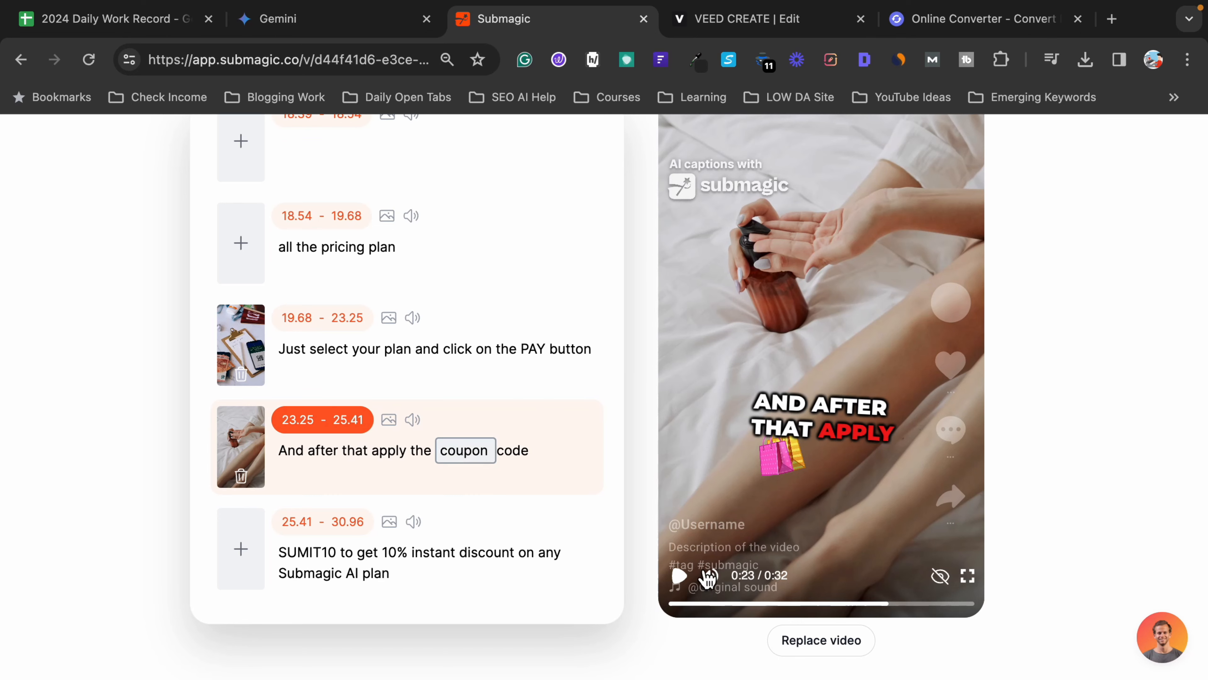
{"action": "left_click", "coordinate": [679, 577]}
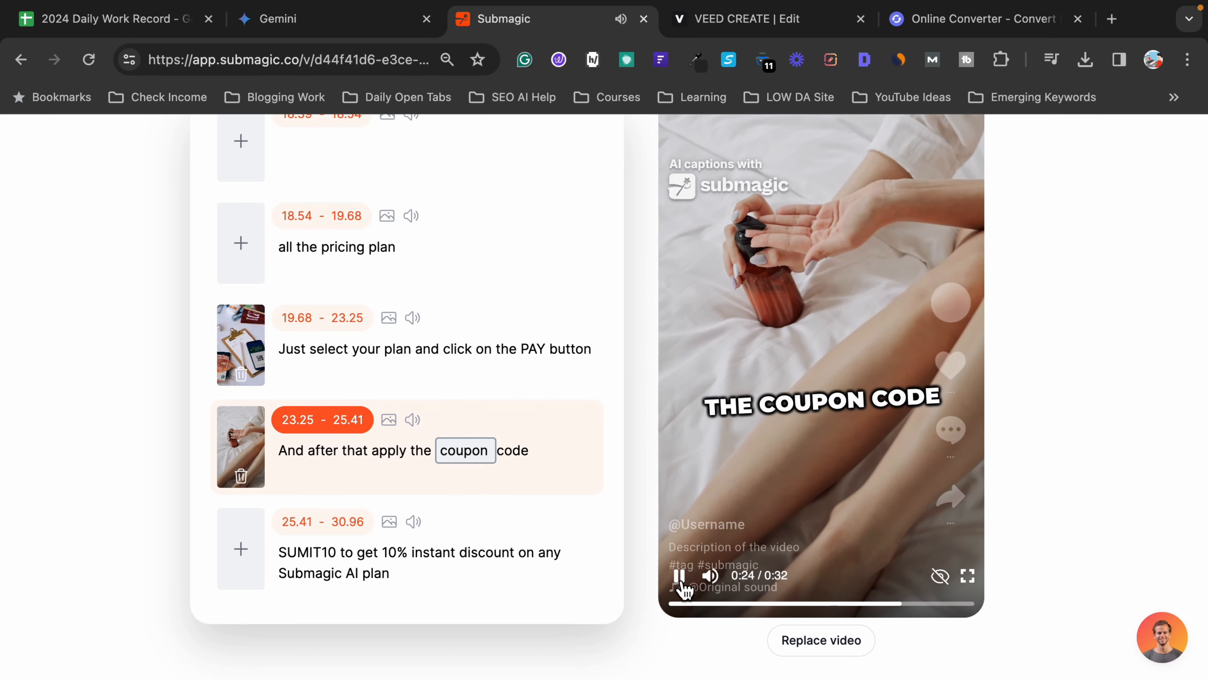
{"action": "left_click", "coordinate": [681, 577]}
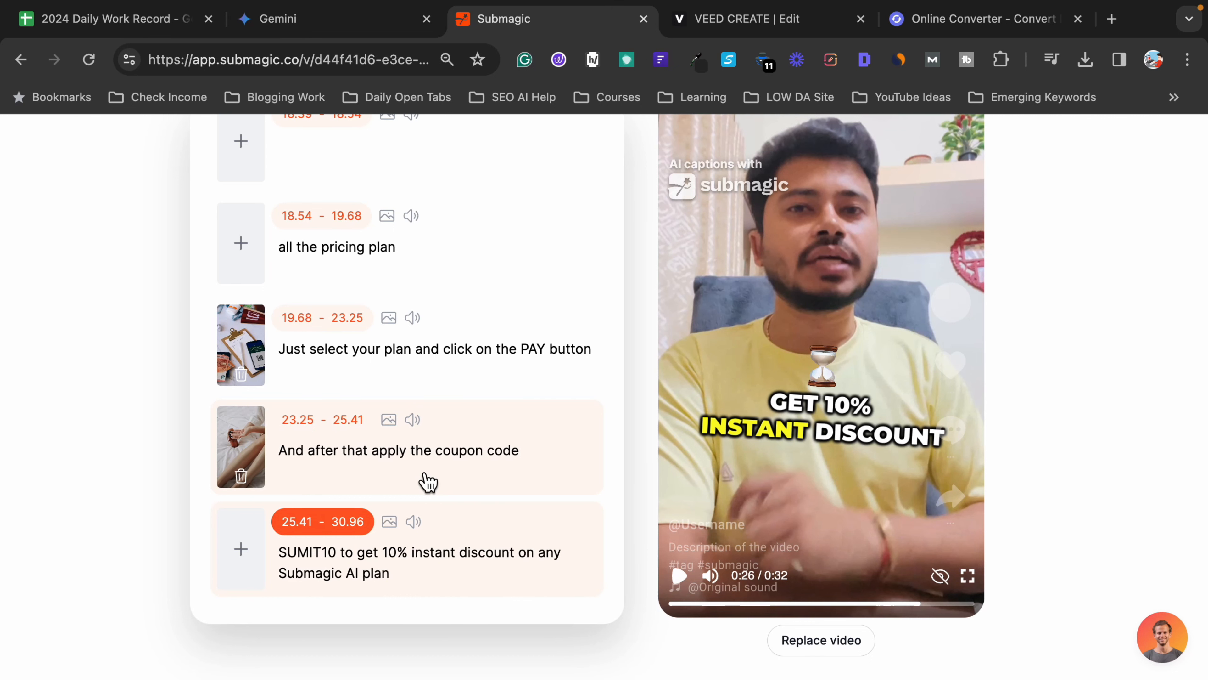
Turn on the AI-generated hook title for publishing and review its text, theme, size and vertical position.
{"action": "scroll", "coordinate": [428, 482], "scroll_direction": "up", "scroll_amount": 10}
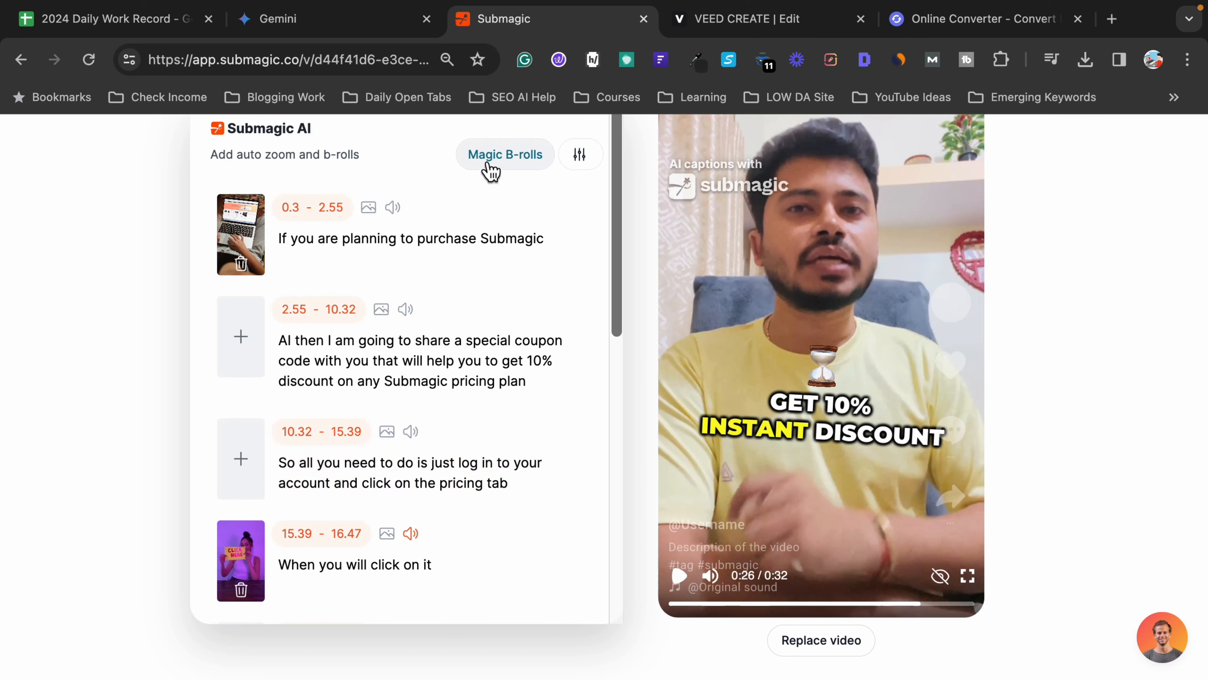
{"action": "scroll", "coordinate": [514, 173], "scroll_direction": "up", "scroll_amount": 5}
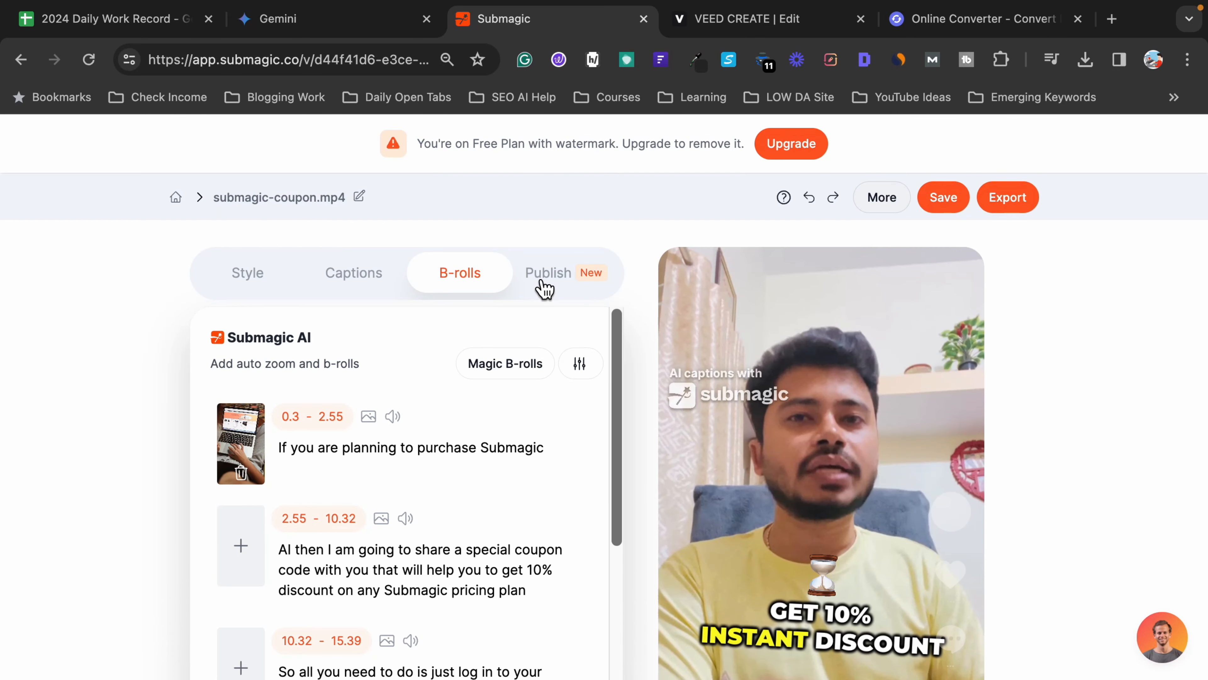
{"action": "left_click", "coordinate": [544, 286]}
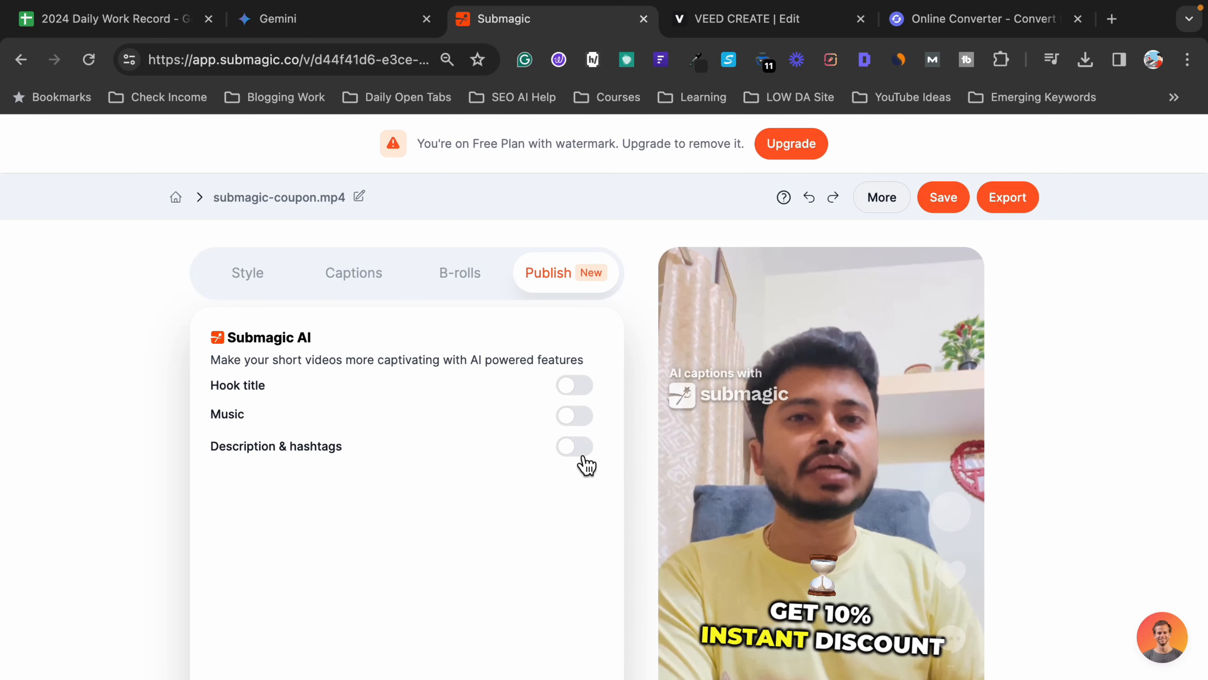
{"action": "left_click", "coordinate": [578, 388]}
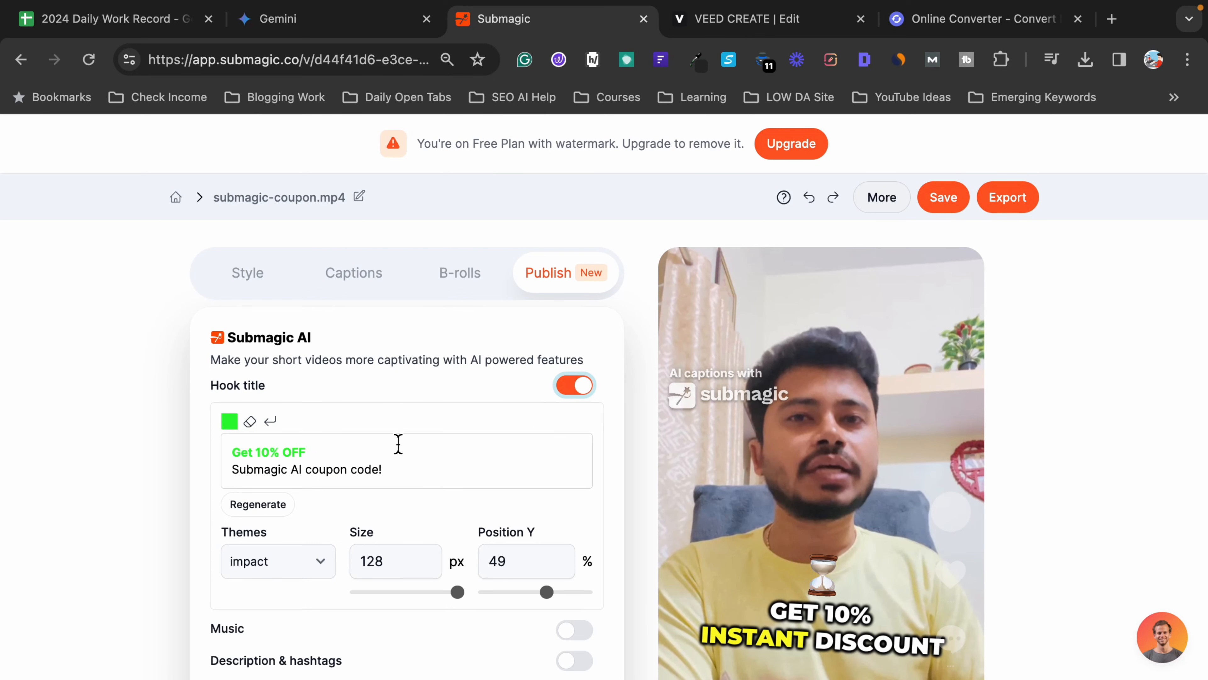
{"action": "scroll", "coordinate": [440, 447], "scroll_direction": "down", "scroll_amount": 1}
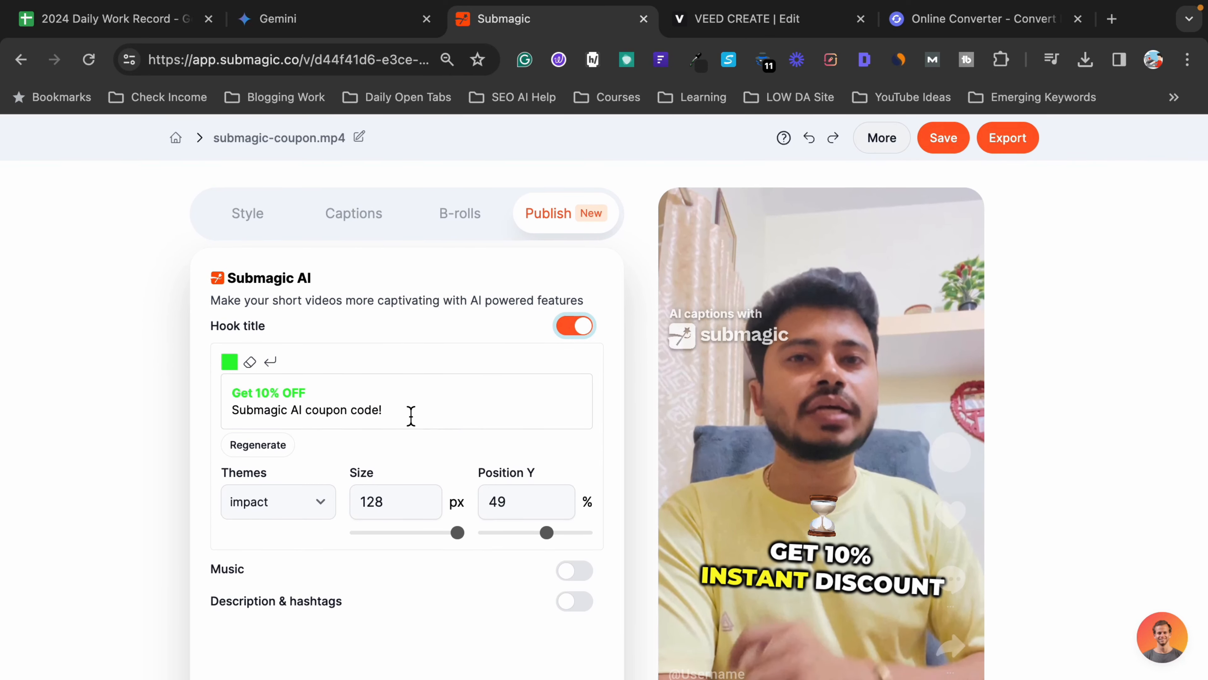
{"action": "scroll", "coordinate": [560, 432], "scroll_direction": "down", "scroll_amount": 2}
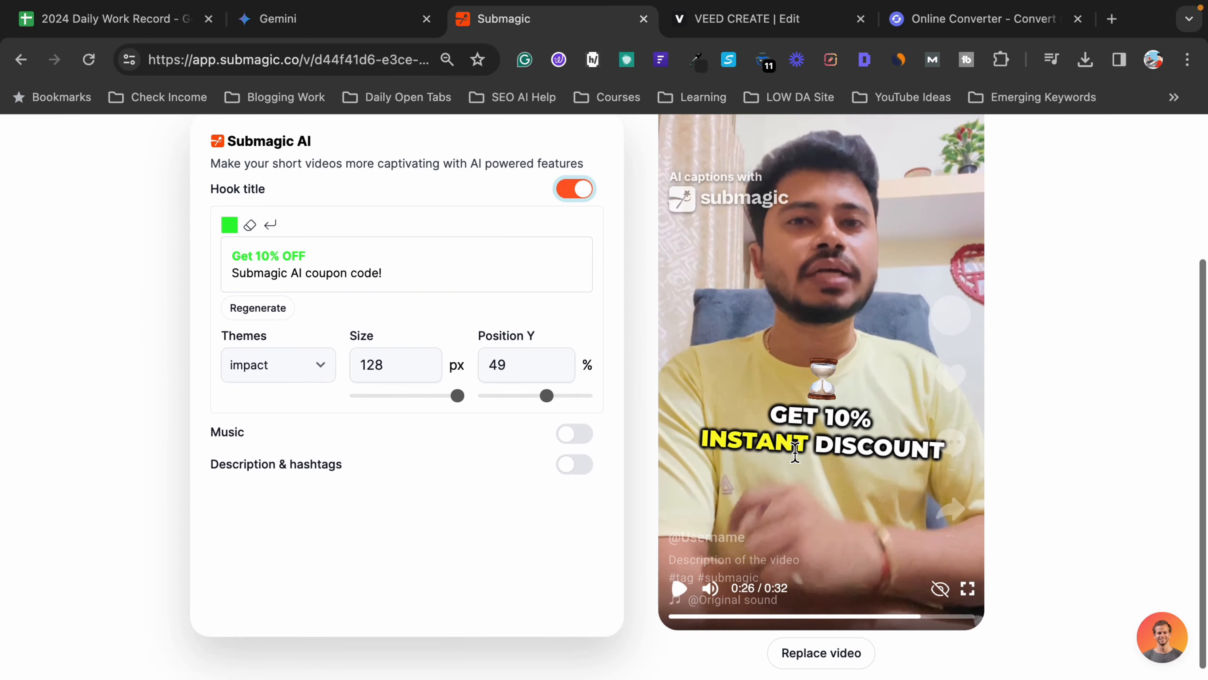
{"action": "scroll", "coordinate": [412, 402], "scroll_direction": "up", "scroll_amount": 1}
{"action": "scroll", "coordinate": [416, 429], "scroll_direction": "down", "scroll_amount": 1}
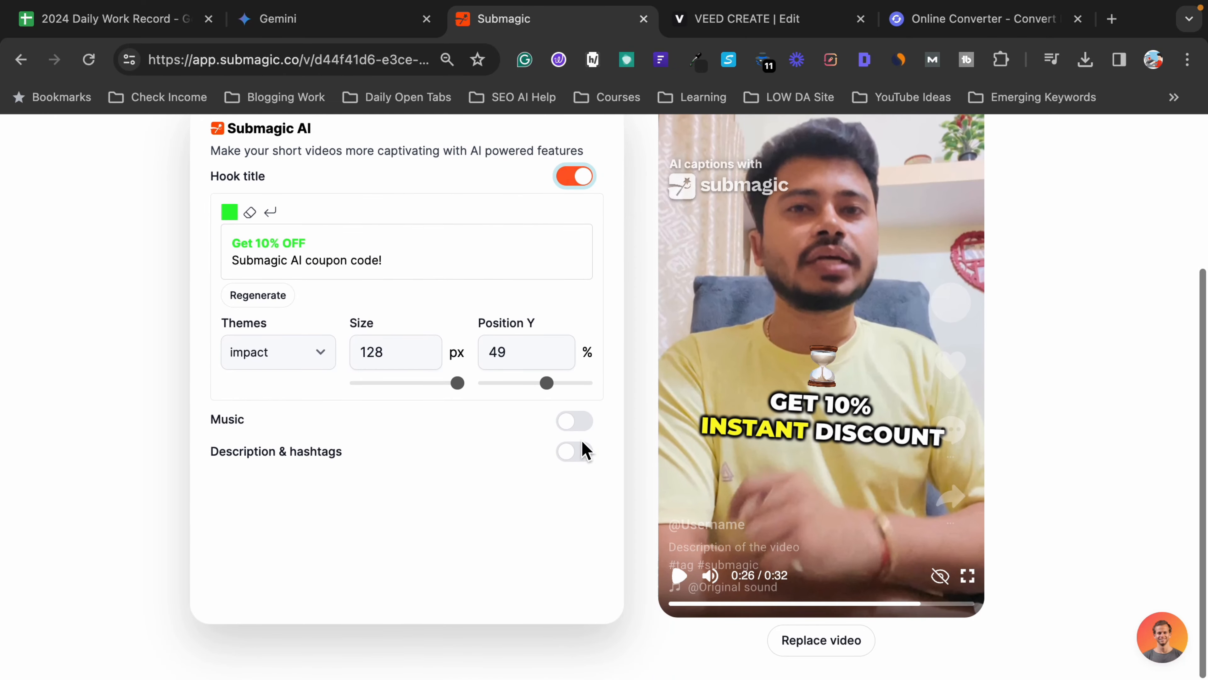
Turn on the AI-generated description and hashtags for publishing and review the whole generated text.
{"action": "left_click", "coordinate": [578, 452]}
{"action": "scroll", "coordinate": [333, 471], "scroll_direction": "down", "scroll_amount": 2}
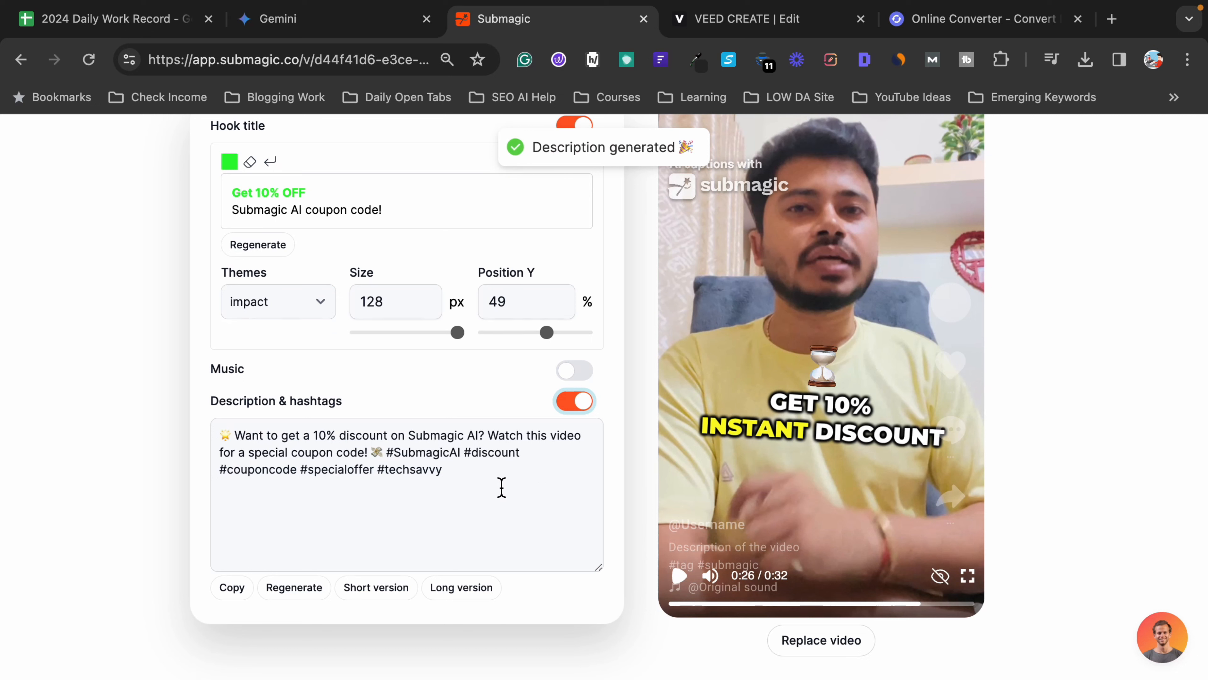
{"action": "left_click_drag", "start_coordinate": [502, 489], "coordinate": [206, 443]}
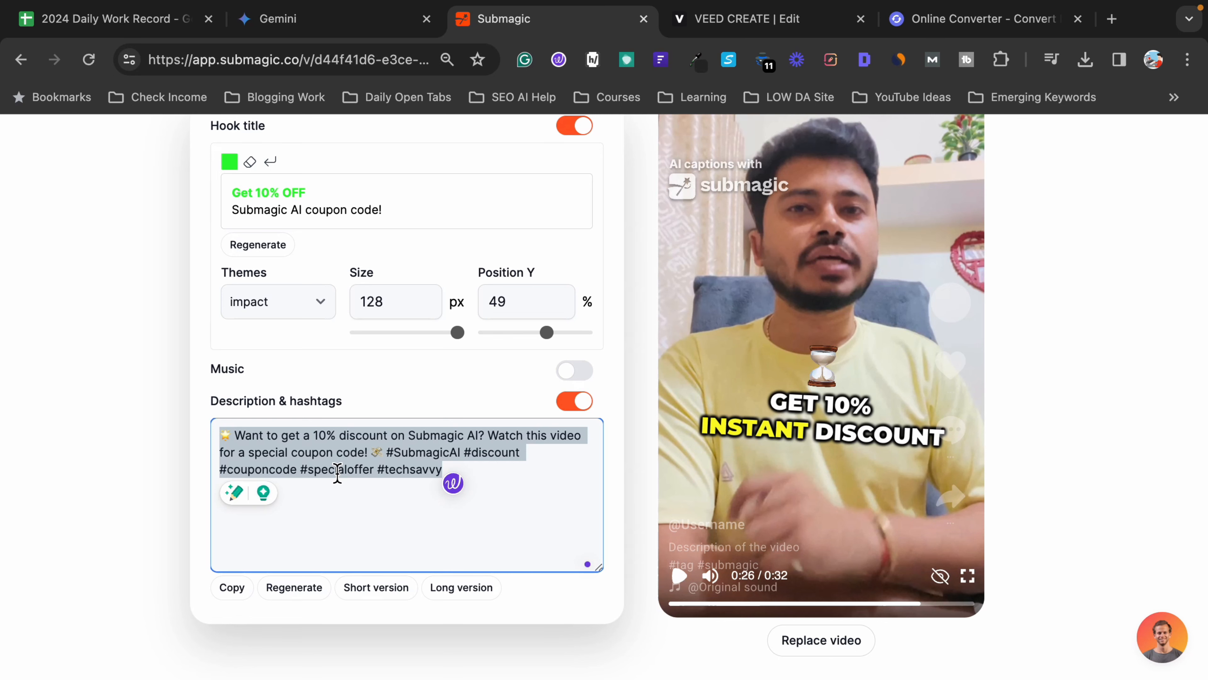
{"action": "scroll", "coordinate": [338, 473], "scroll_direction": "up", "scroll_amount": 4}
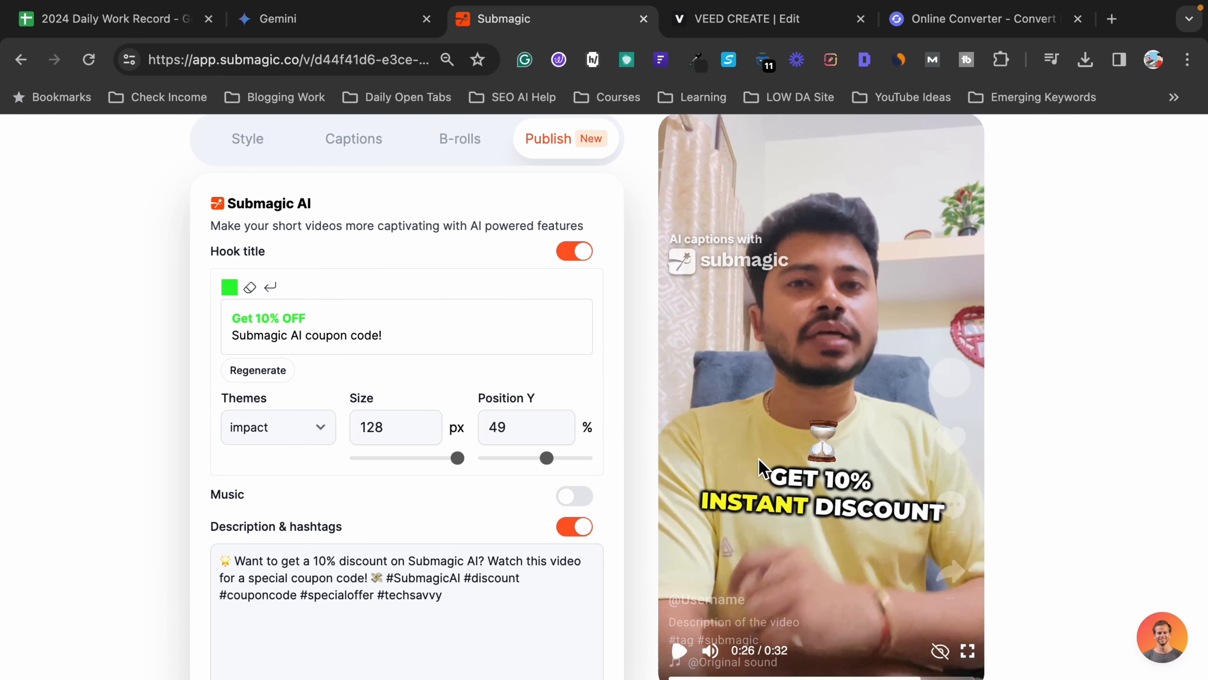
Review the caption themes, the caption segments, the B-roll segments and the publish settings of the video.
{"action": "left_click", "coordinate": [445, 199]}
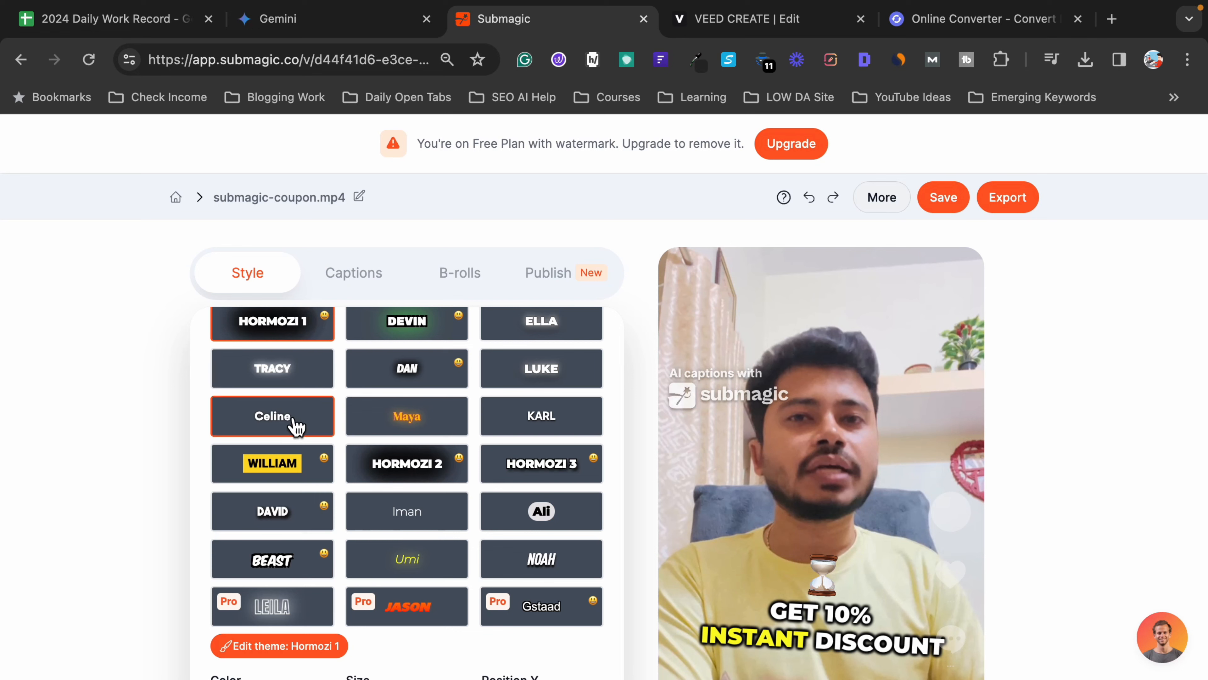
{"action": "scroll", "coordinate": [364, 424], "scroll_direction": "up", "scroll_amount": 1}
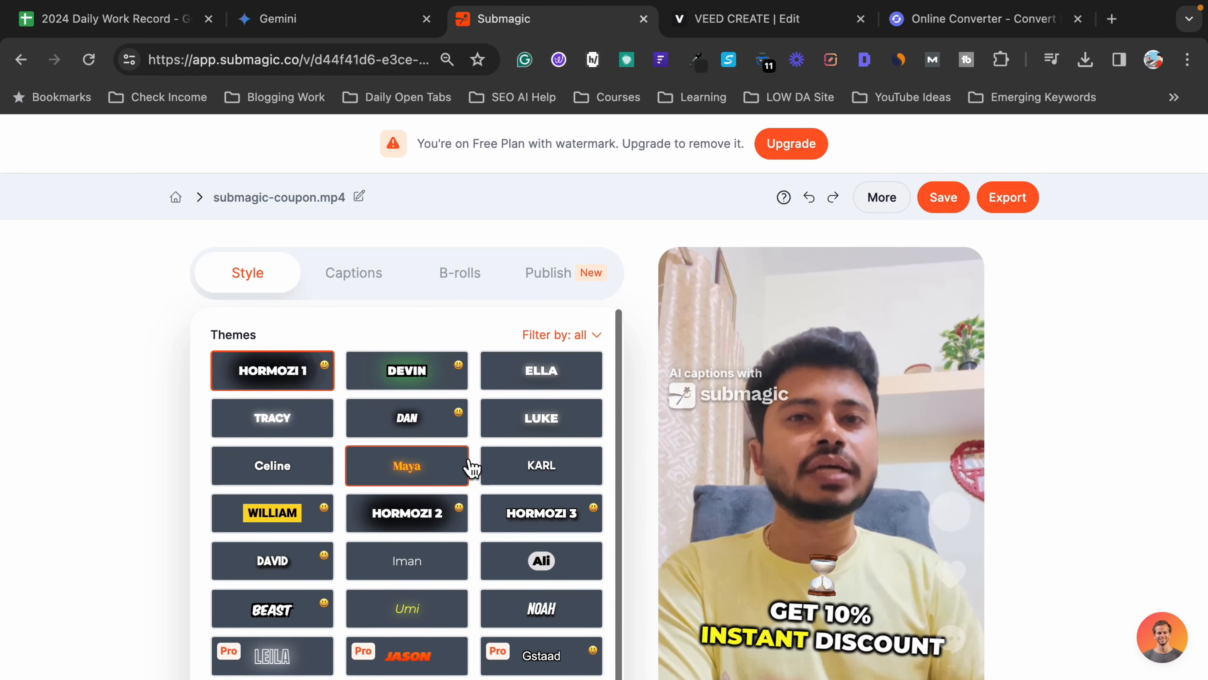
{"action": "scroll", "coordinate": [472, 468], "scroll_direction": "down", "scroll_amount": 2}
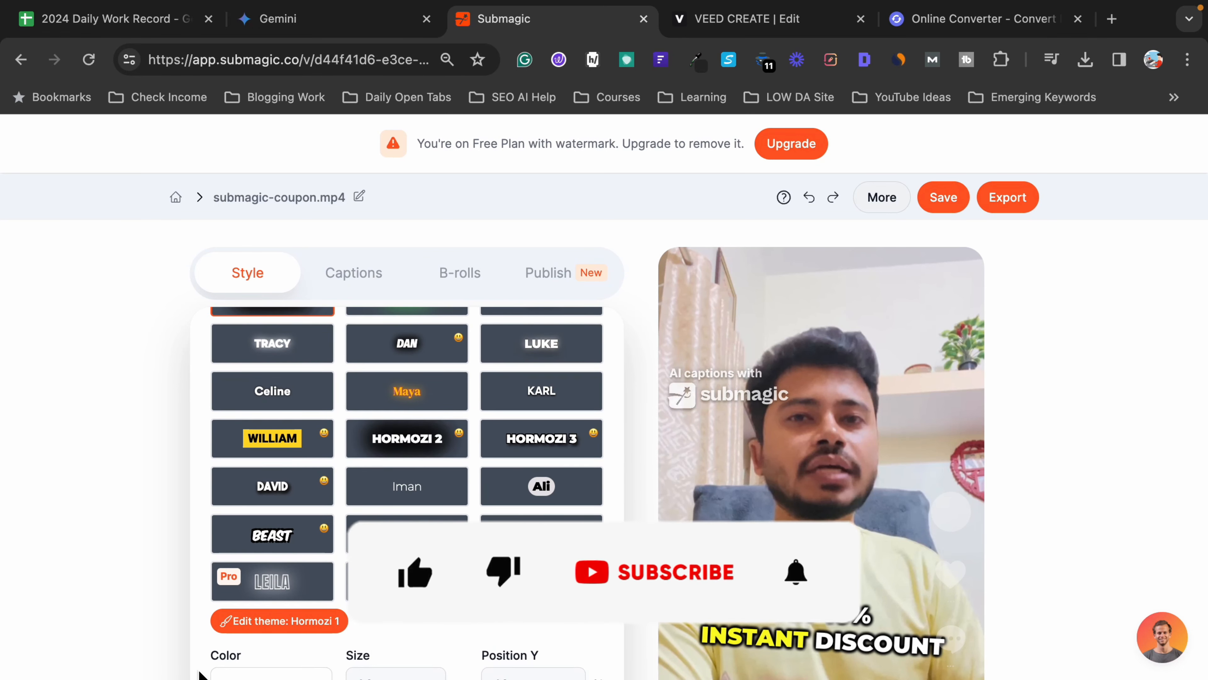
{"action": "scroll", "coordinate": [461, 388], "scroll_direction": "up", "scroll_amount": 2}
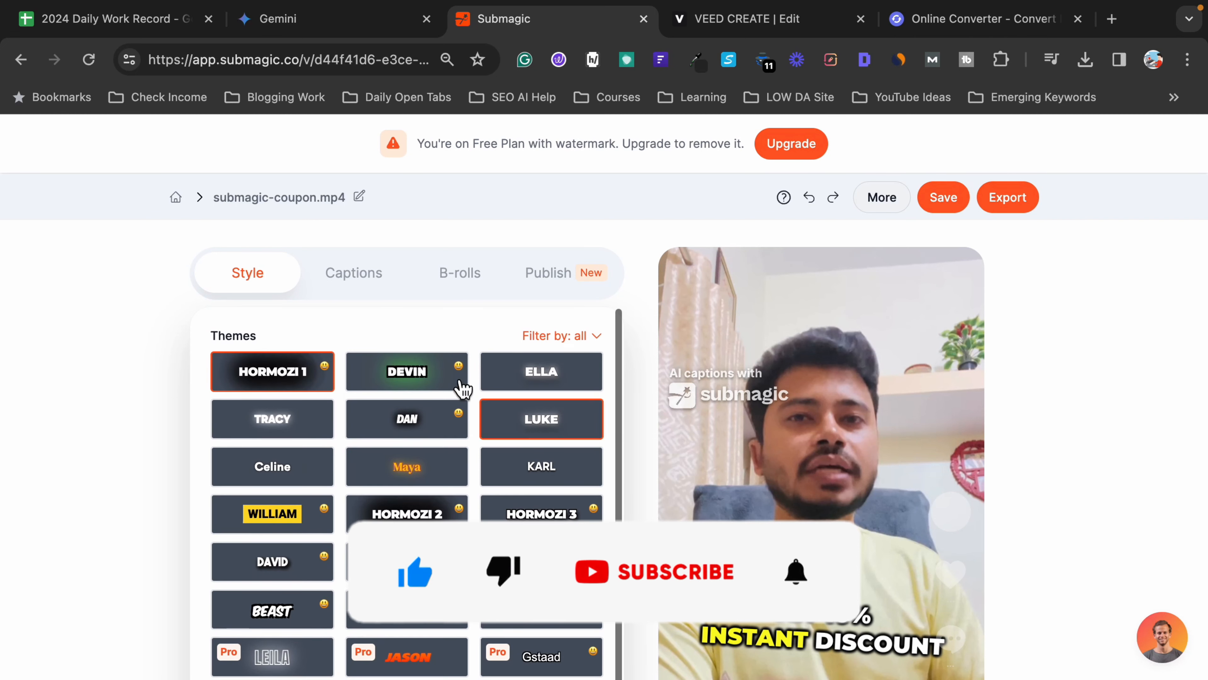
{"action": "left_click", "coordinate": [353, 273]}
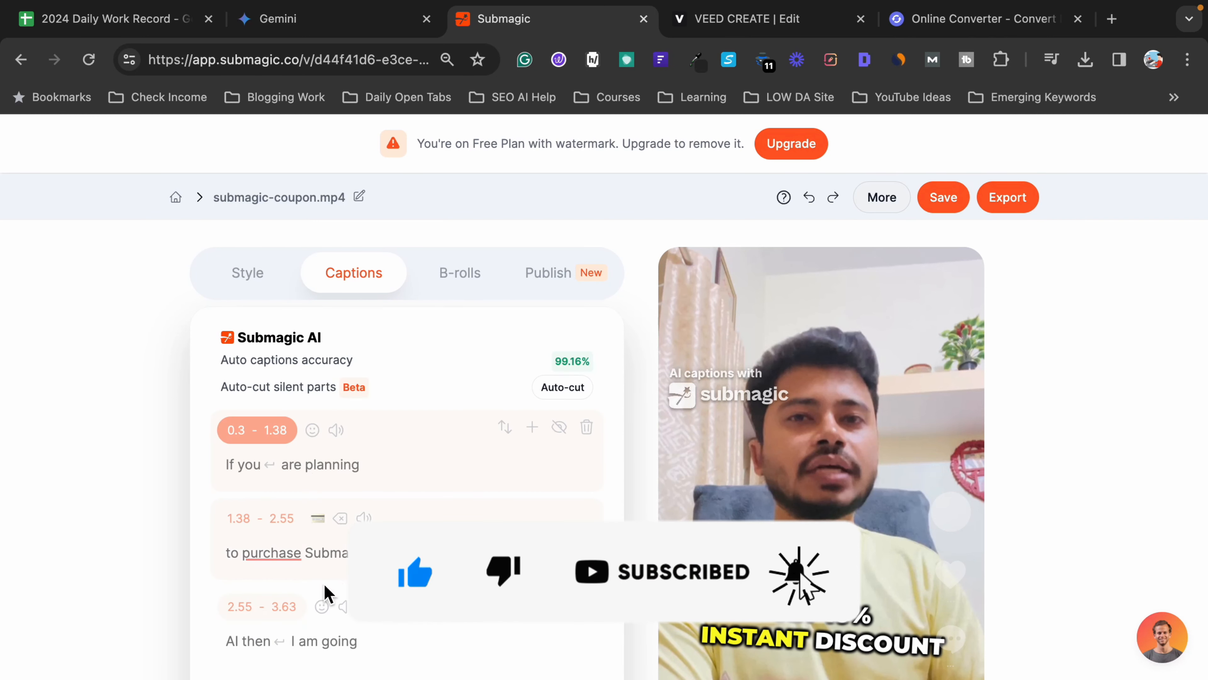
{"action": "scroll", "coordinate": [325, 592], "scroll_direction": "down", "scroll_amount": 10}
{"action": "left_click", "coordinate": [468, 279]}
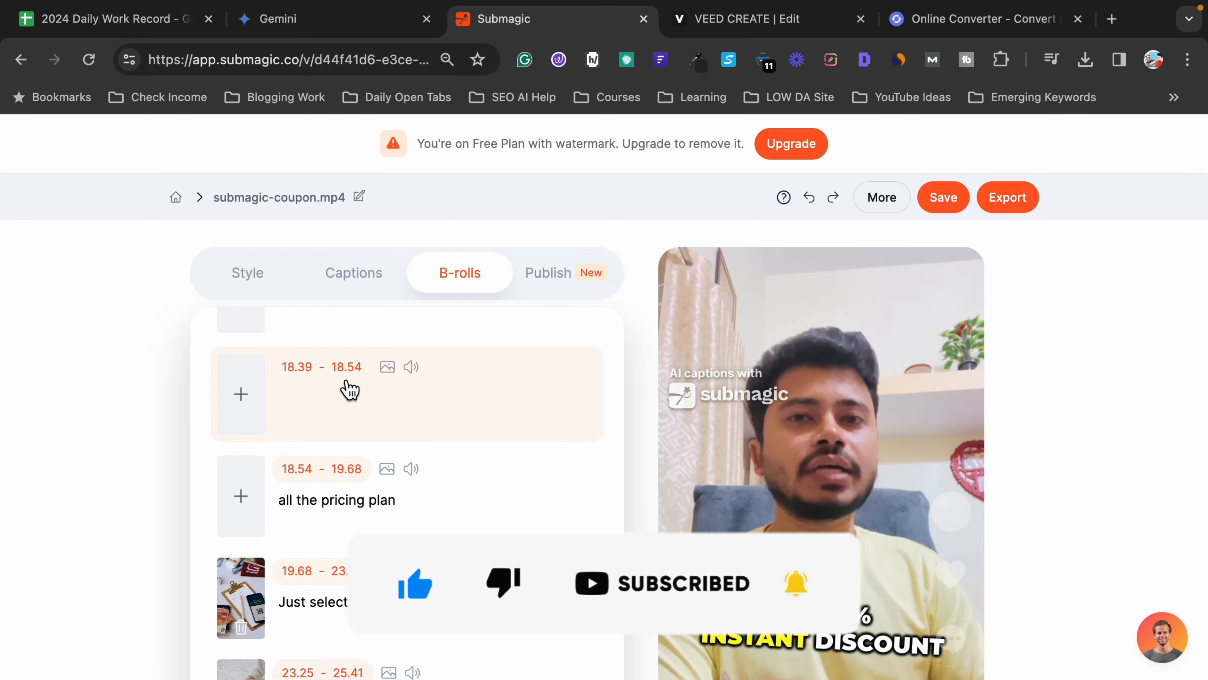
{"action": "scroll", "coordinate": [421, 448], "scroll_direction": "down", "scroll_amount": 1}
{"action": "left_click", "coordinate": [570, 280]}
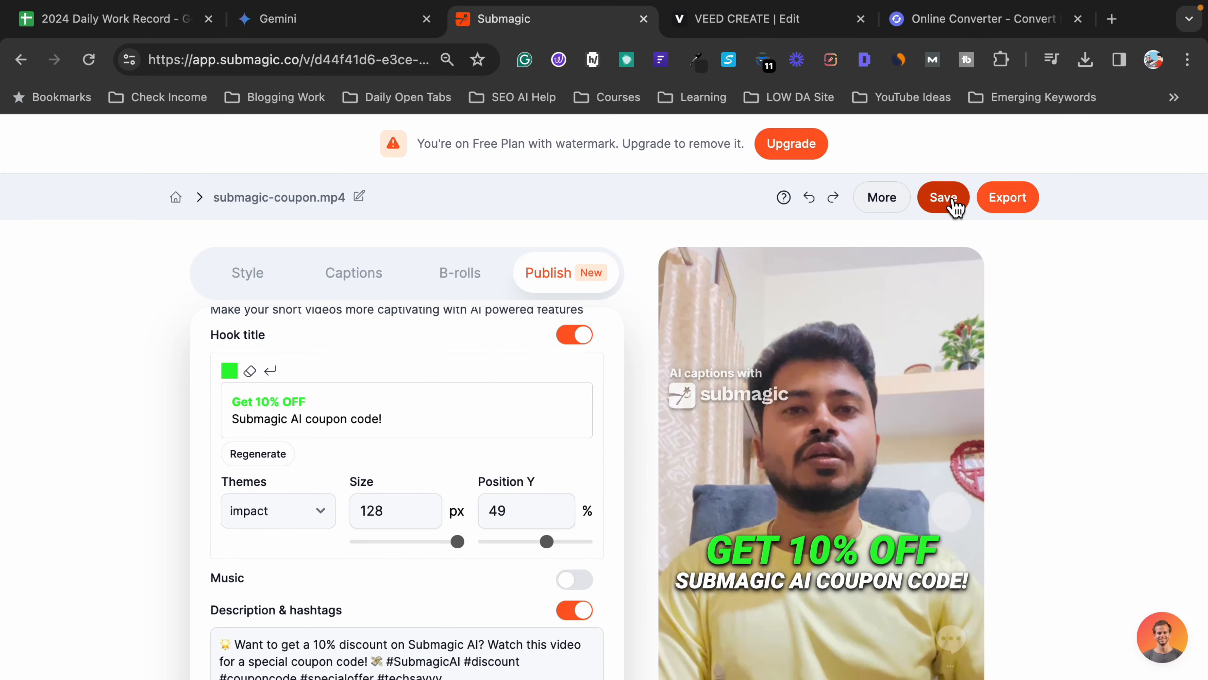
Save the submagic-coupon.mp4 project and export the video with the free plan's watermark.
{"action": "left_click", "coordinate": [953, 202]}
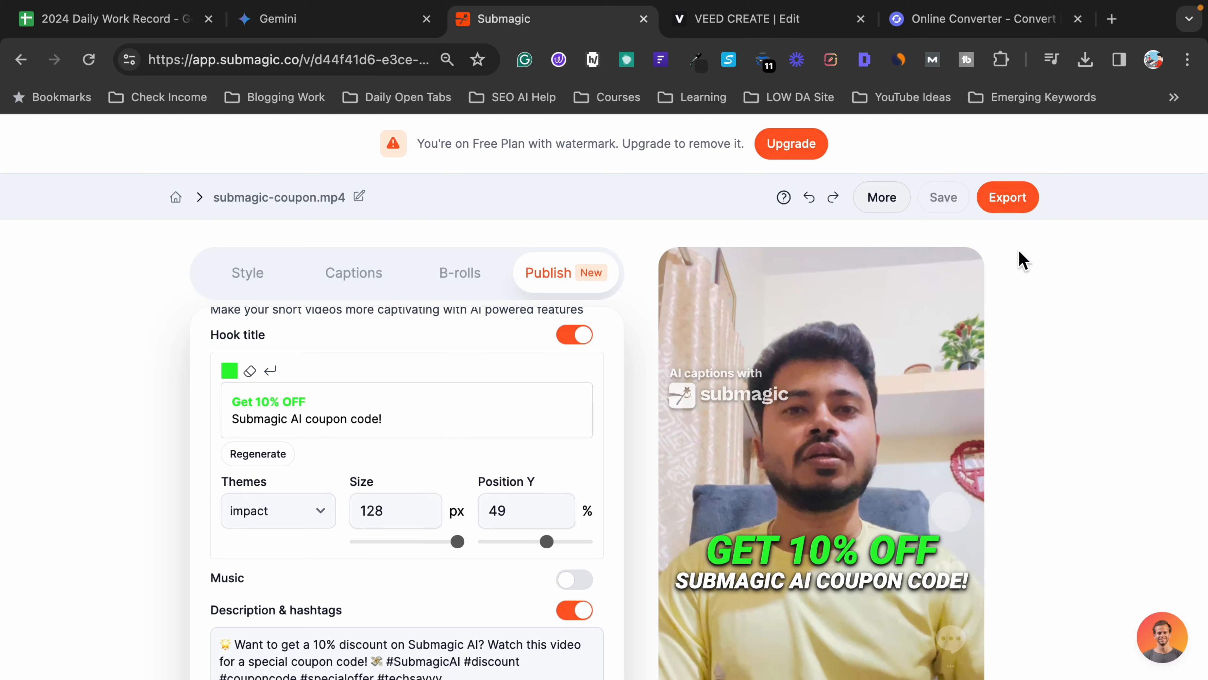
{"action": "left_click", "coordinate": [1014, 207]}
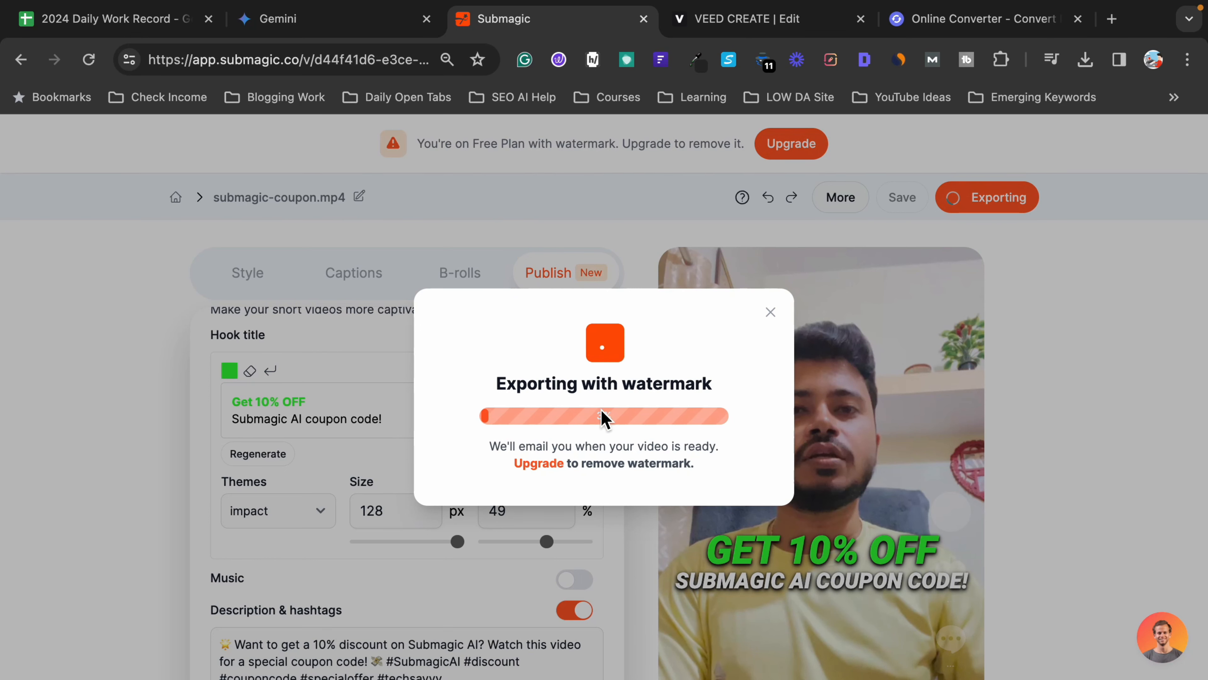
Open the upgrade pricing page and examine the Free, Starter and Pro plans, including the Free plan's monthly video limit.
{"action": "left_click", "coordinate": [553, 465]}
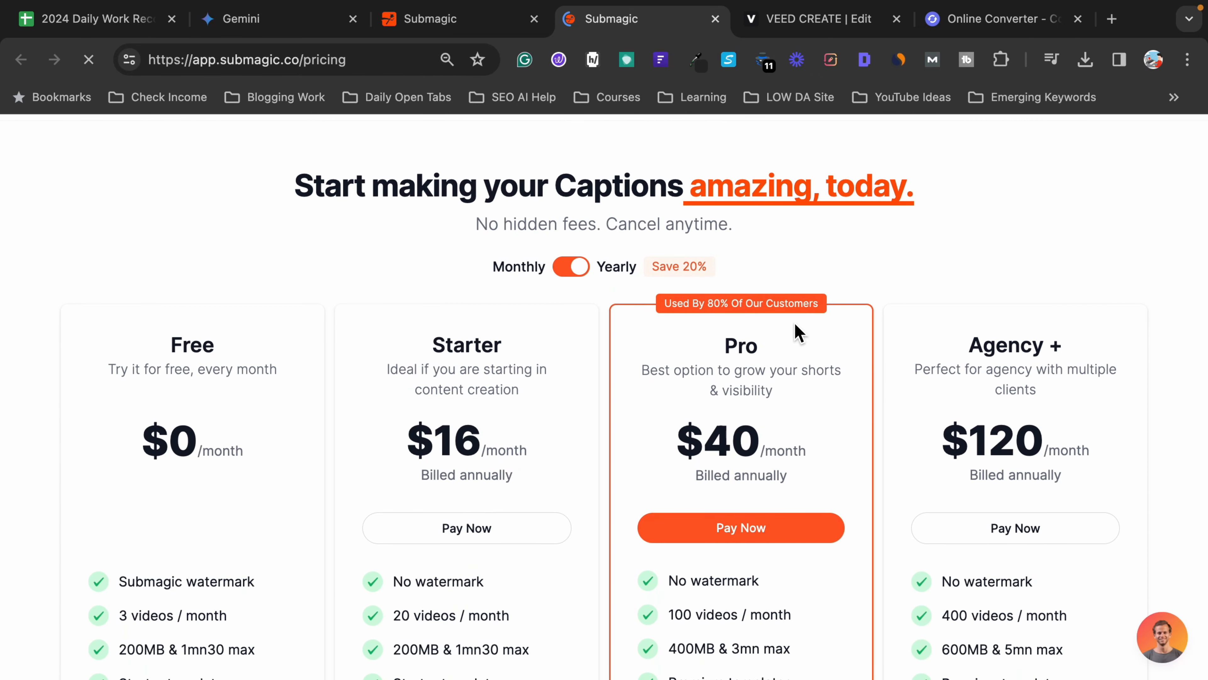
{"action": "scroll", "coordinate": [1083, 528], "scroll_direction": "down", "scroll_amount": 3}
{"action": "scroll", "coordinate": [1133, 566], "scroll_direction": "up", "scroll_amount": 2}
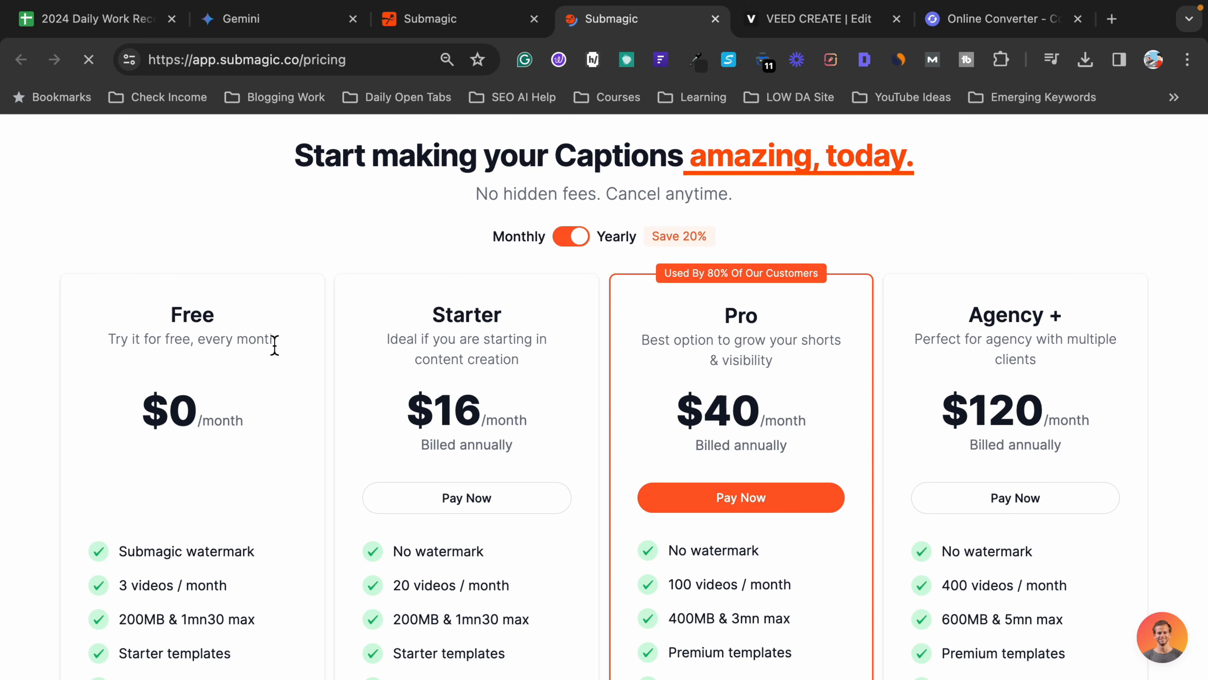
{"action": "scroll", "coordinate": [264, 460], "scroll_direction": "down", "scroll_amount": 2}
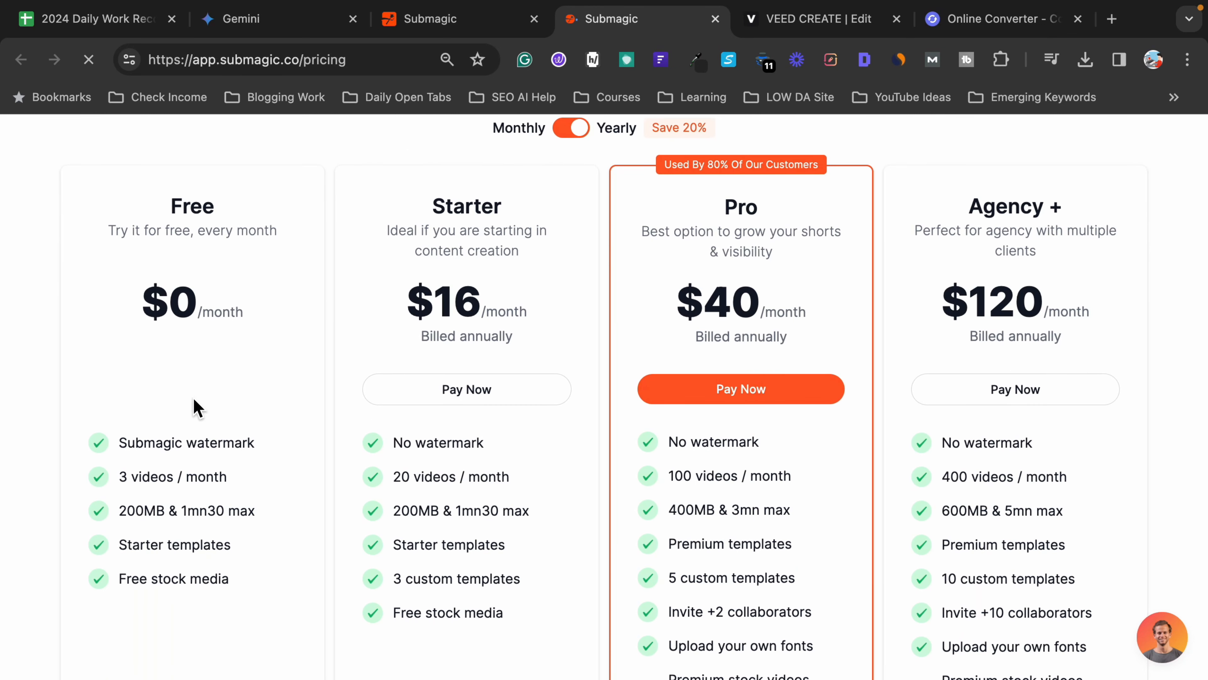
{"action": "scroll", "coordinate": [211, 452], "scroll_direction": "up", "scroll_amount": 1}
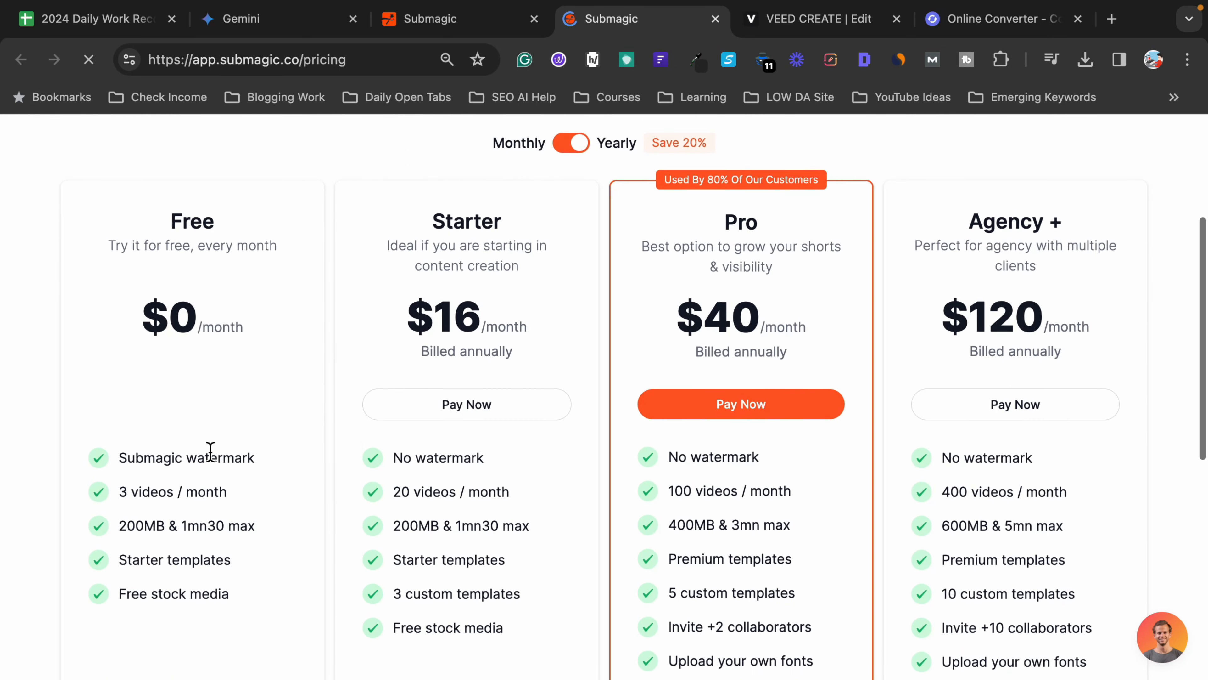
{"action": "left_click_drag", "start_coordinate": [124, 512], "coordinate": [248, 518]}
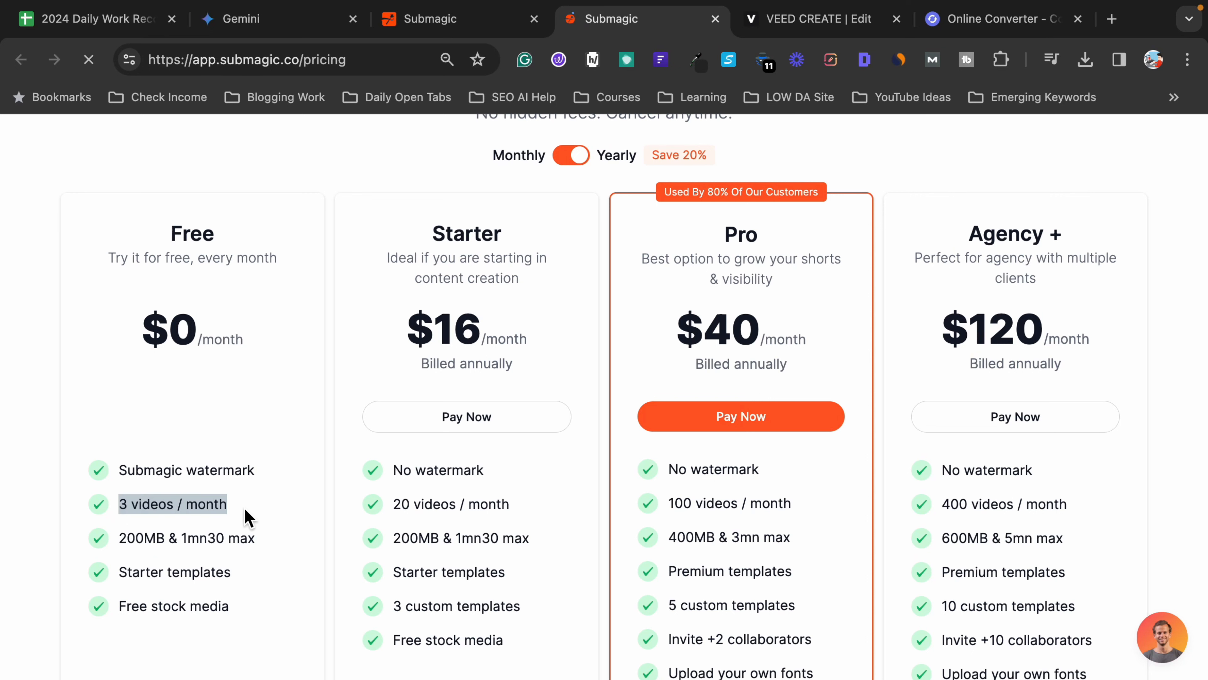
{"action": "scroll", "coordinate": [410, 405], "scroll_direction": "up", "scroll_amount": 3}
{"action": "left_click_drag", "start_coordinate": [405, 333], "coordinate": [562, 331]}
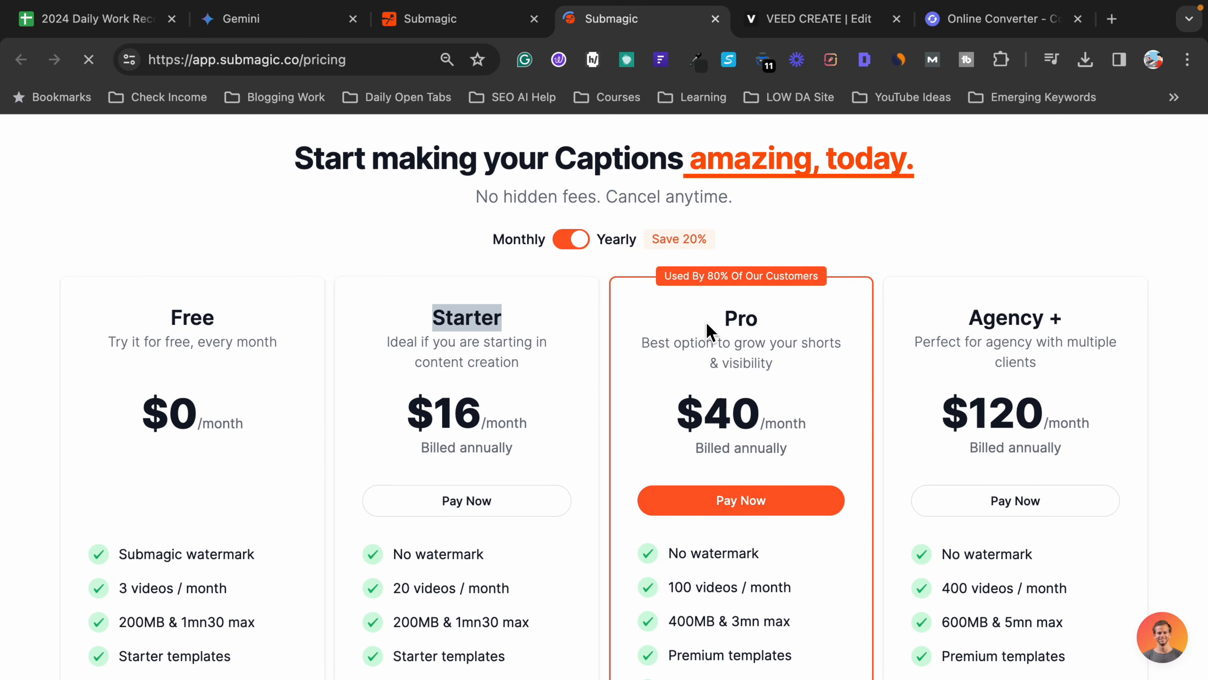
{"action": "left_click_drag", "start_coordinate": [707, 326], "coordinate": [836, 316]}
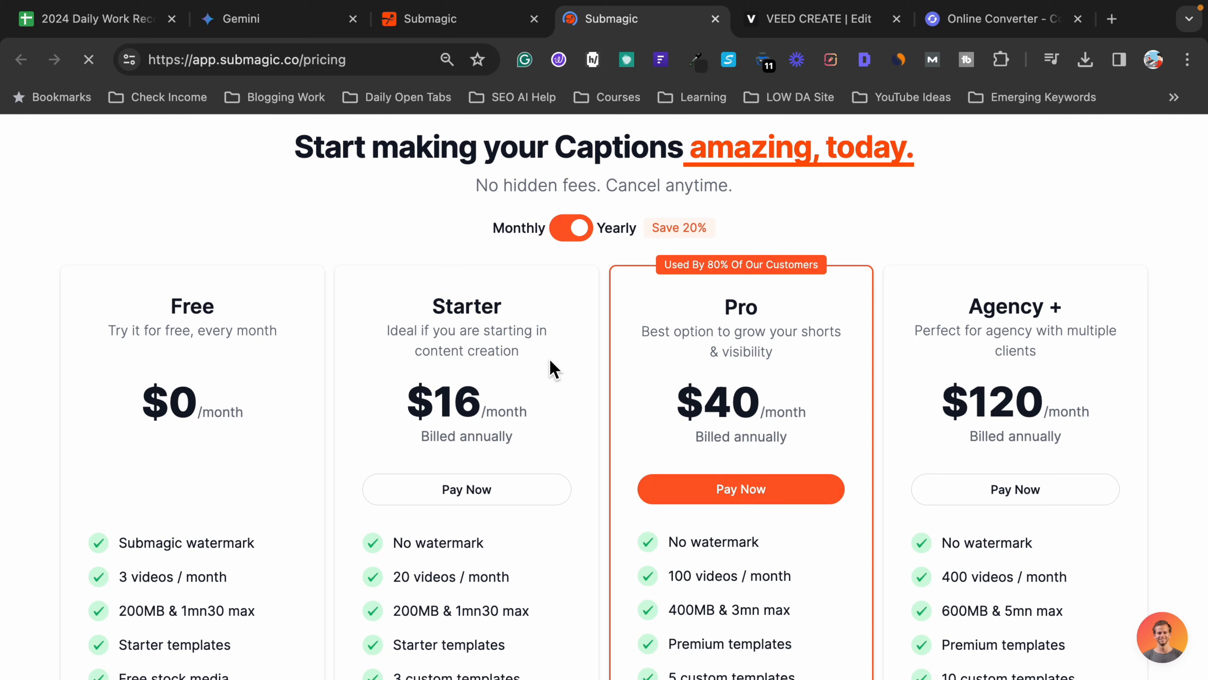
Compare the plans' monthly prices with their yearly prices and check the discount for yearly billing.
{"action": "left_click", "coordinate": [577, 232]}
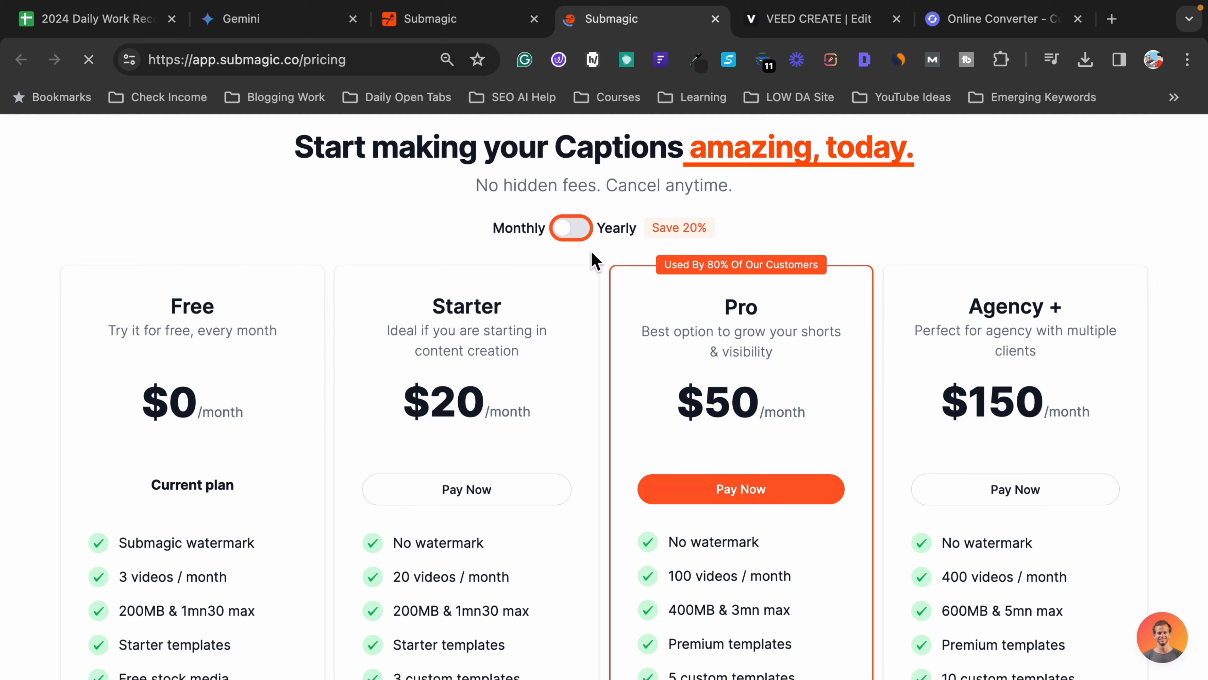
{"action": "left_click", "coordinate": [584, 235]}
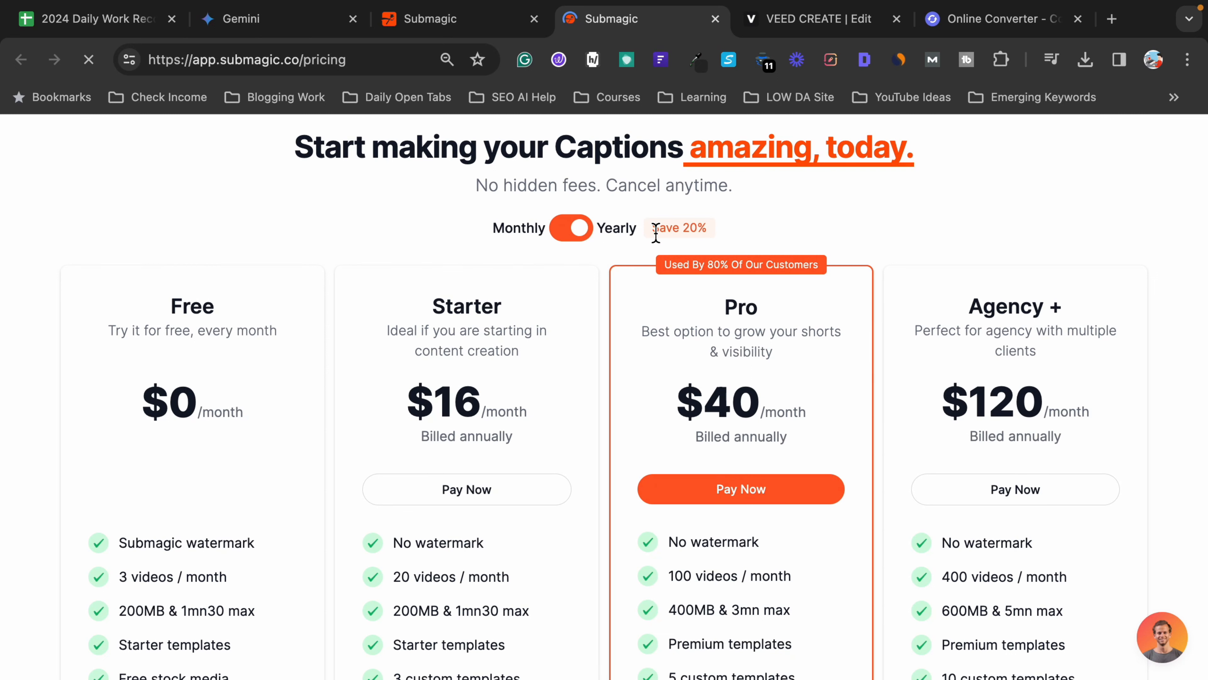
{"action": "left_click_drag", "start_coordinate": [656, 233], "coordinate": [738, 242]}
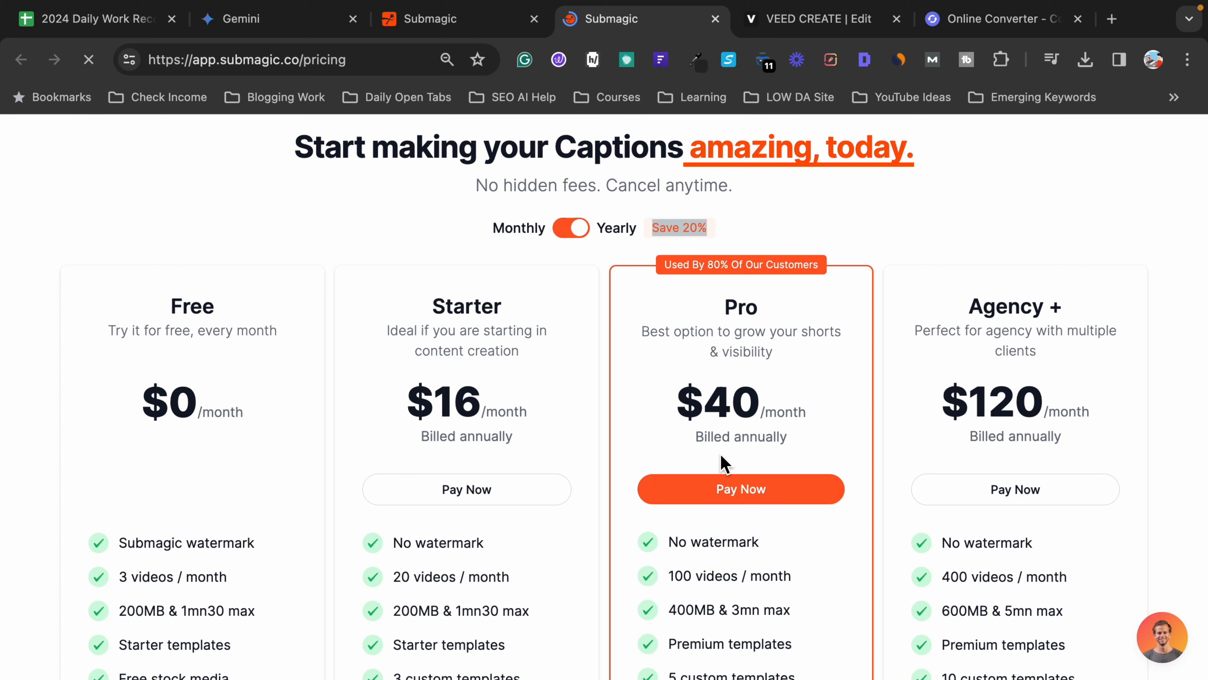